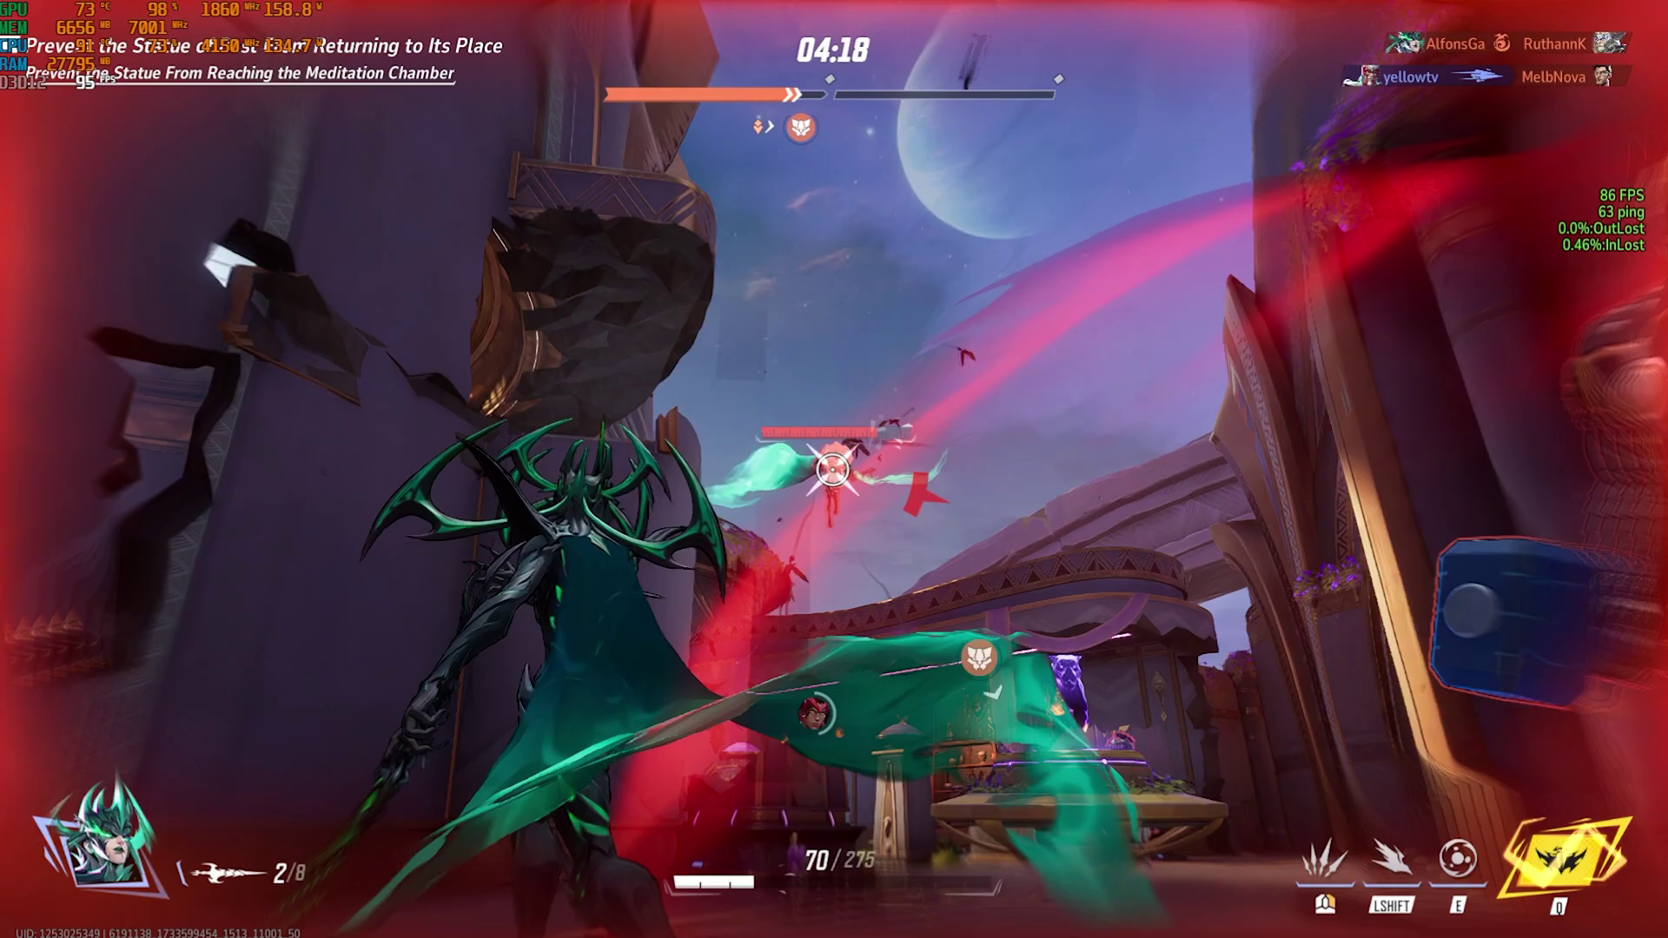
- Start downloading the GeForce Experience 3.28.0.417 installer with the Download Now button
key("shift")
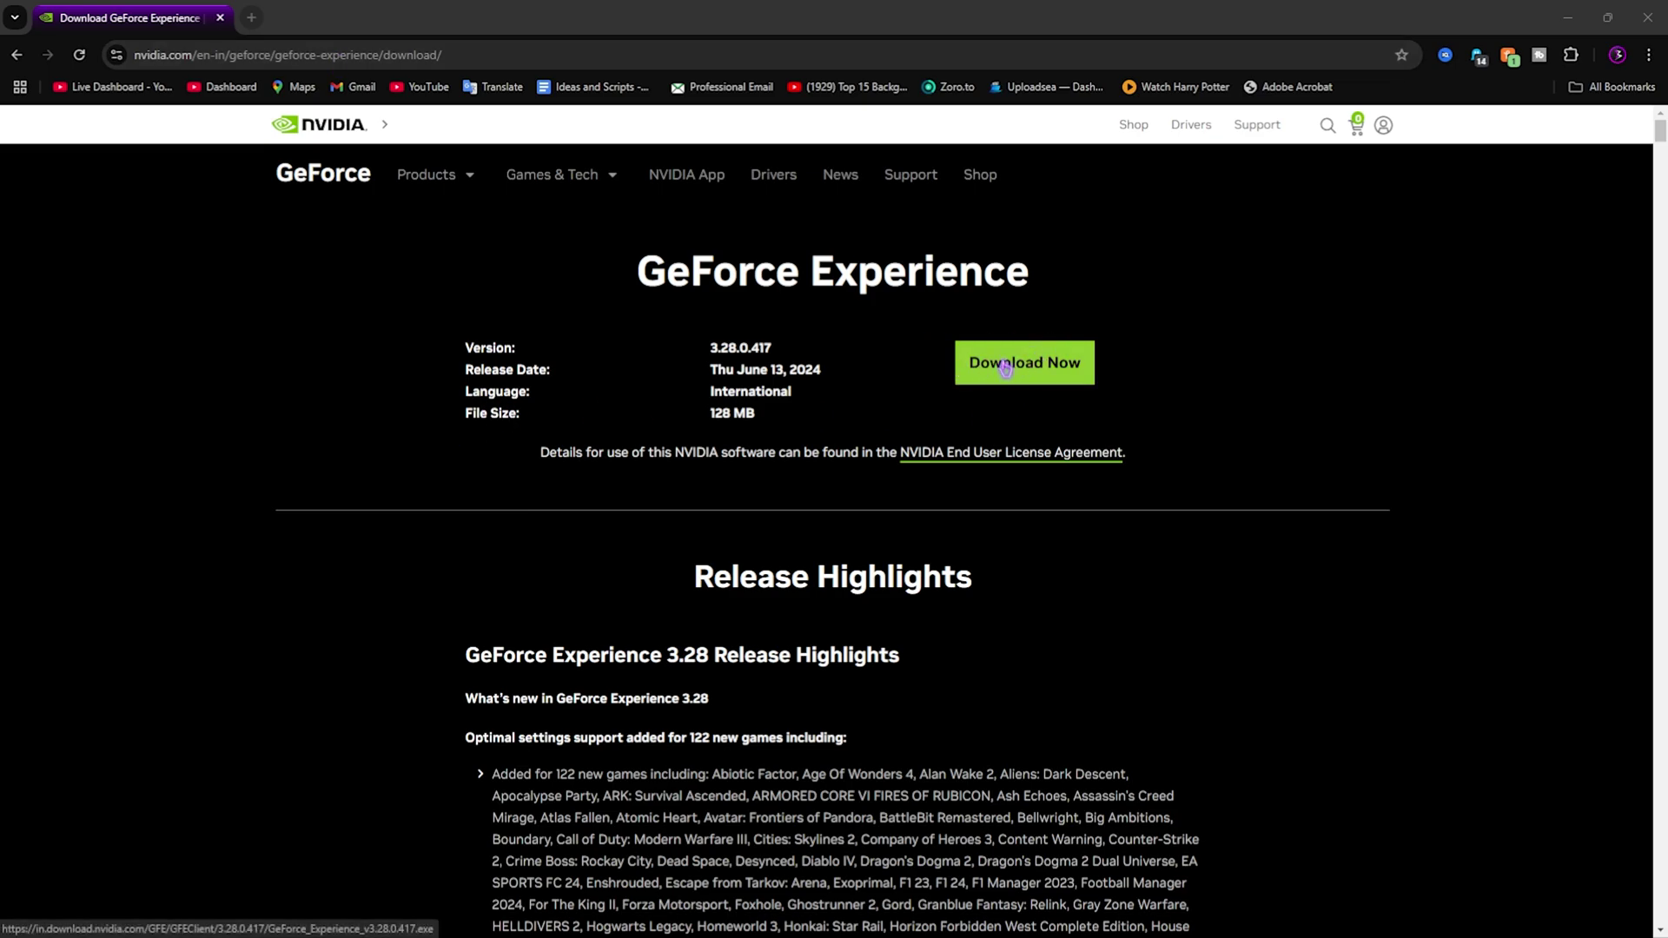
left_click(1005, 370)
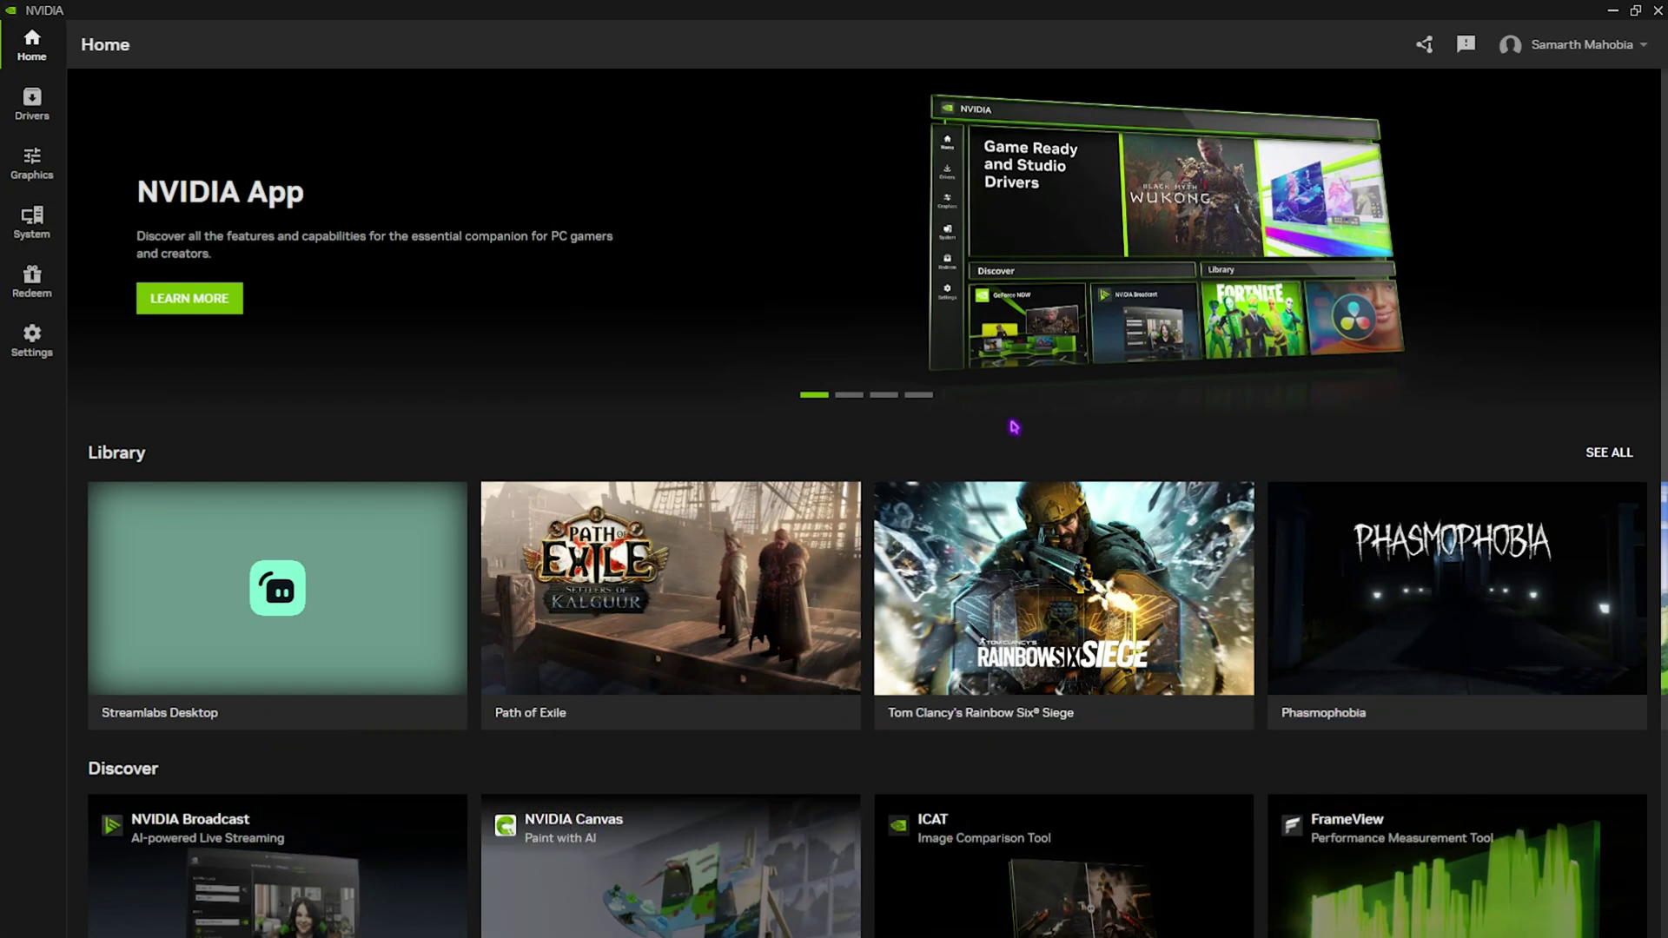
- Download Game Ready Driver 566.36 from the NVIDIA App Drivers page, then return to its INSTALL button
left_click(32, 102)
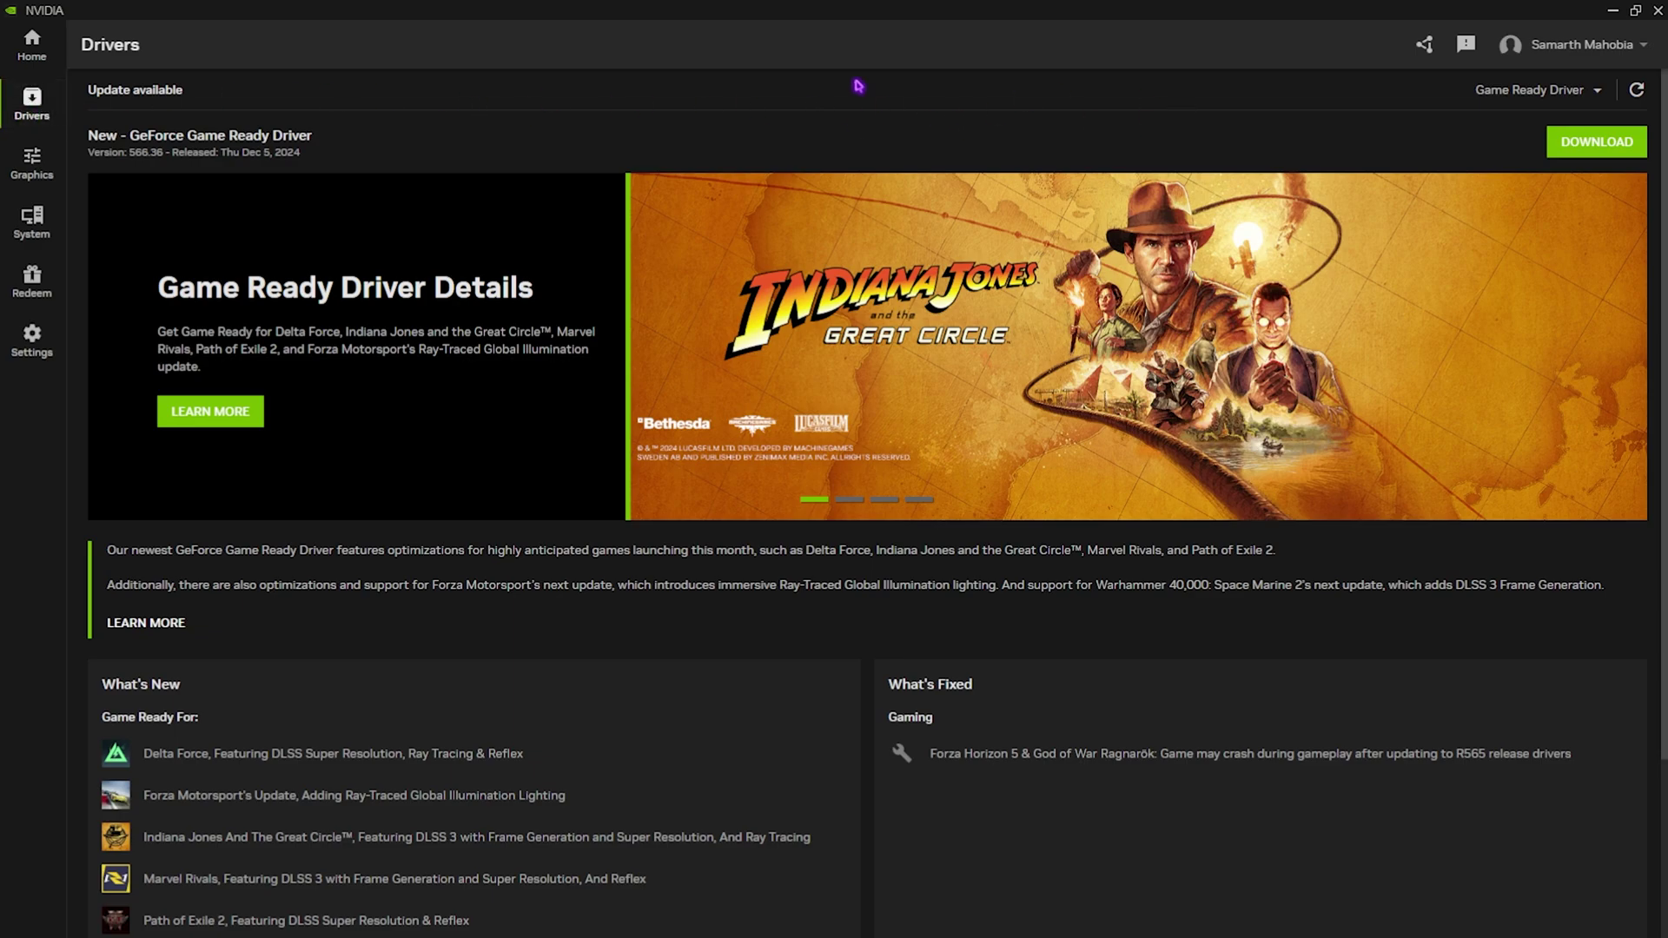
left_click(1569, 147)
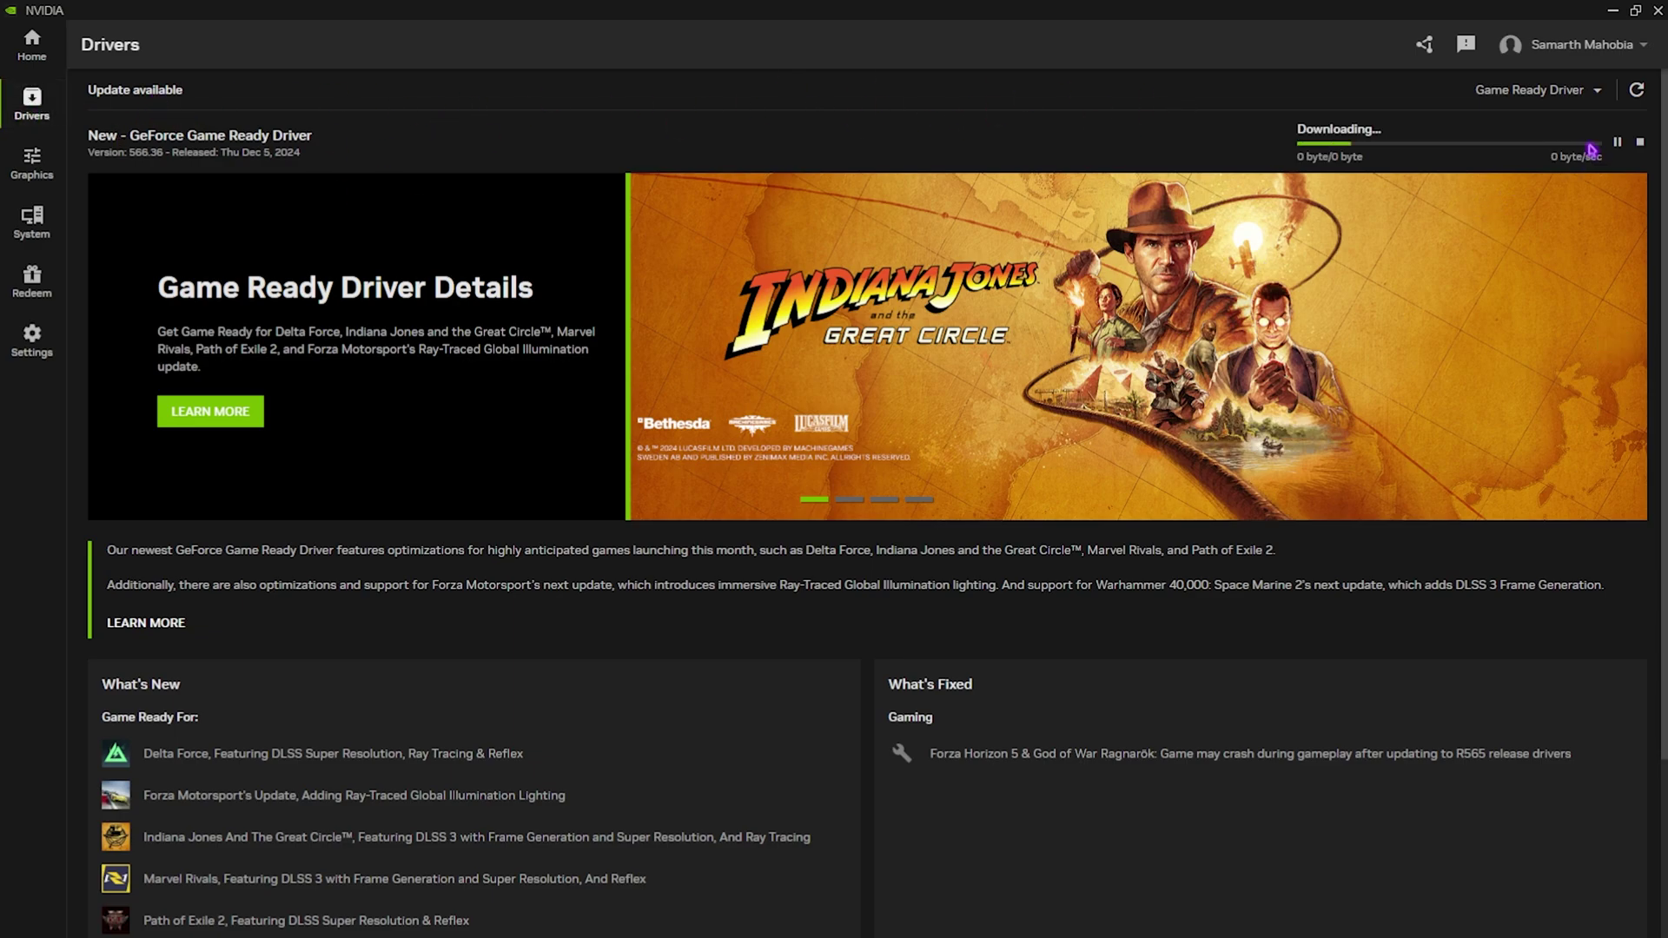
scroll(148, 532, "down", 3)
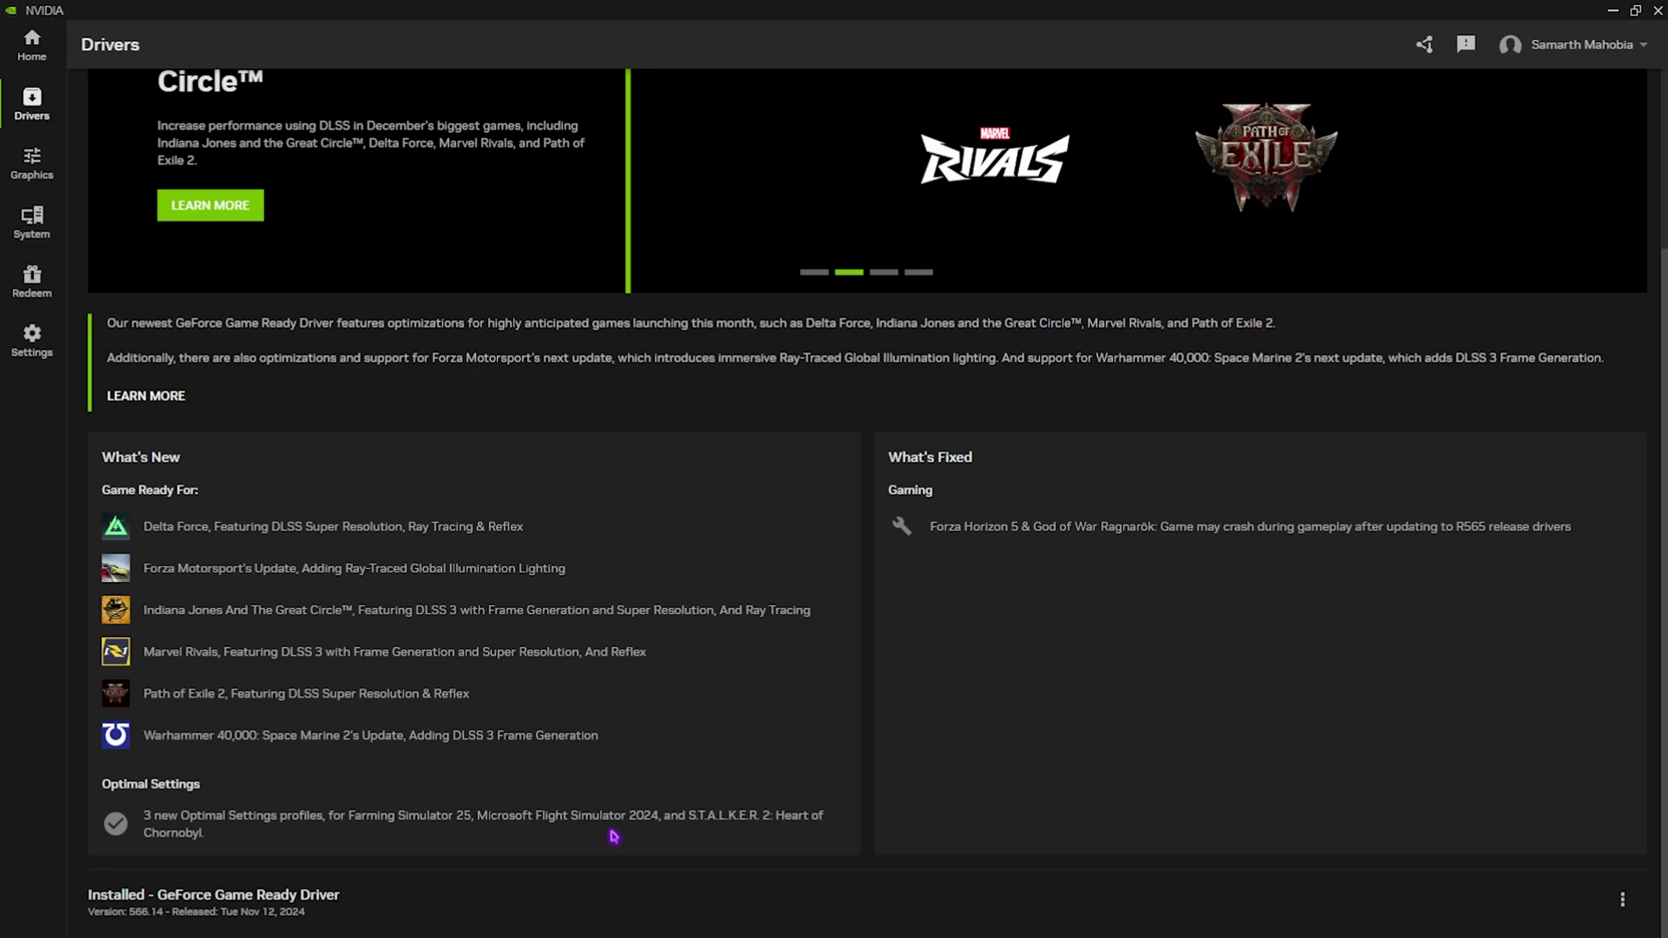
scroll(467, 255, "up", 3)
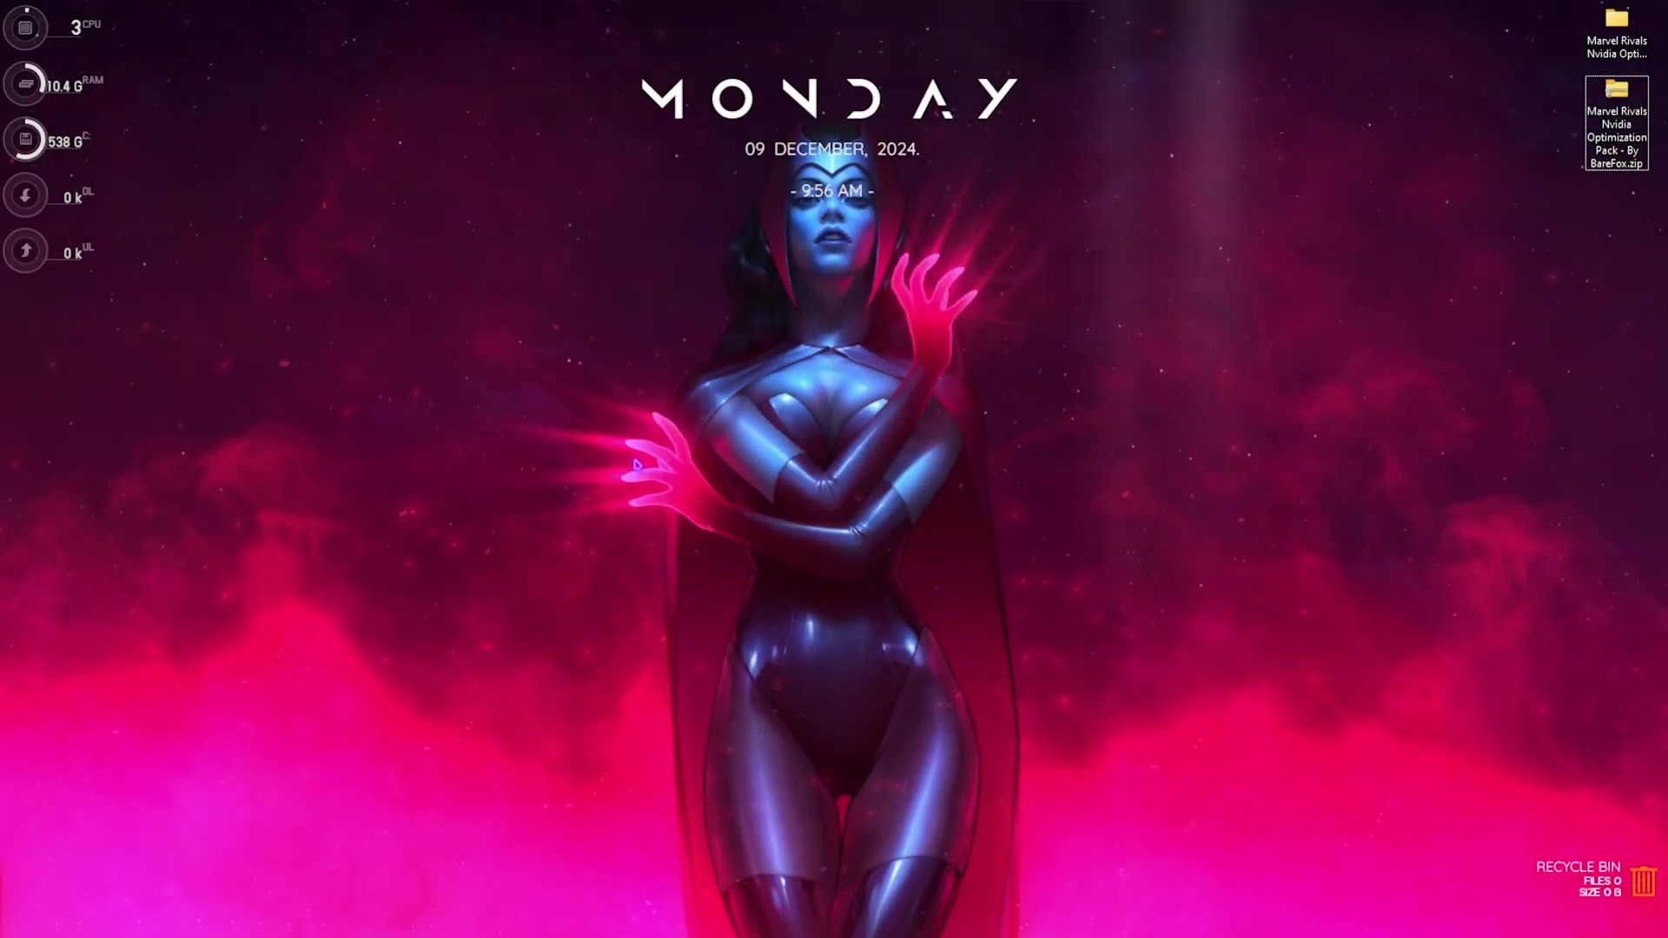
- Create a restore point named 'Marvek' for Local Disk (C:), then close System Properties
key("super")
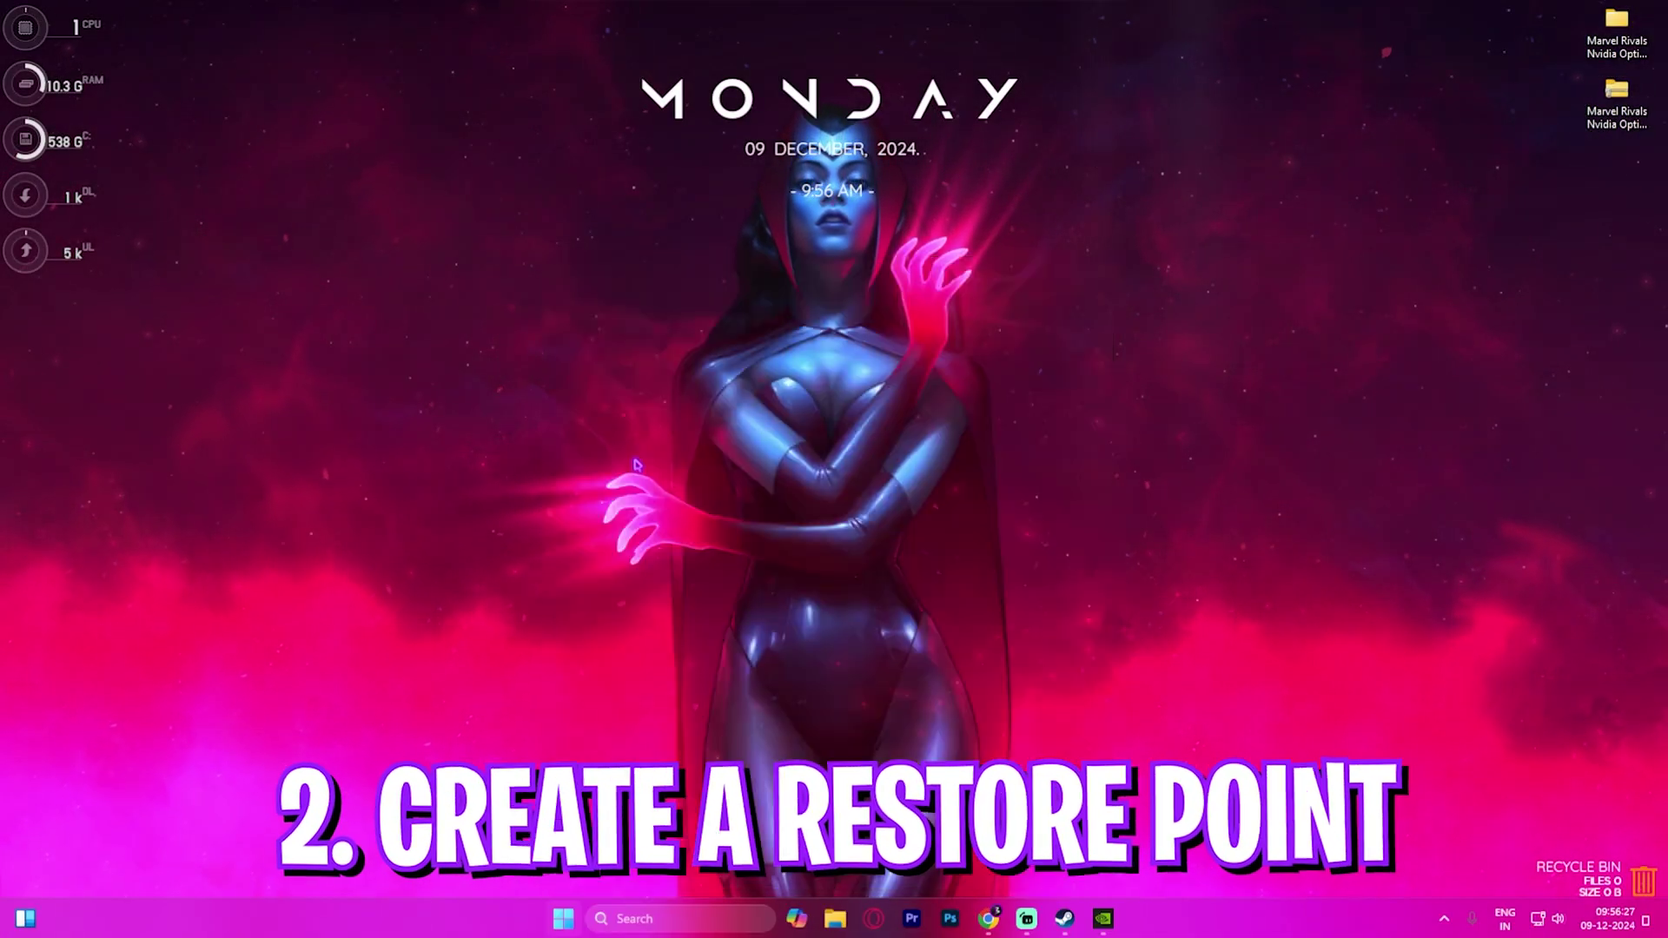
type("create a restore point")
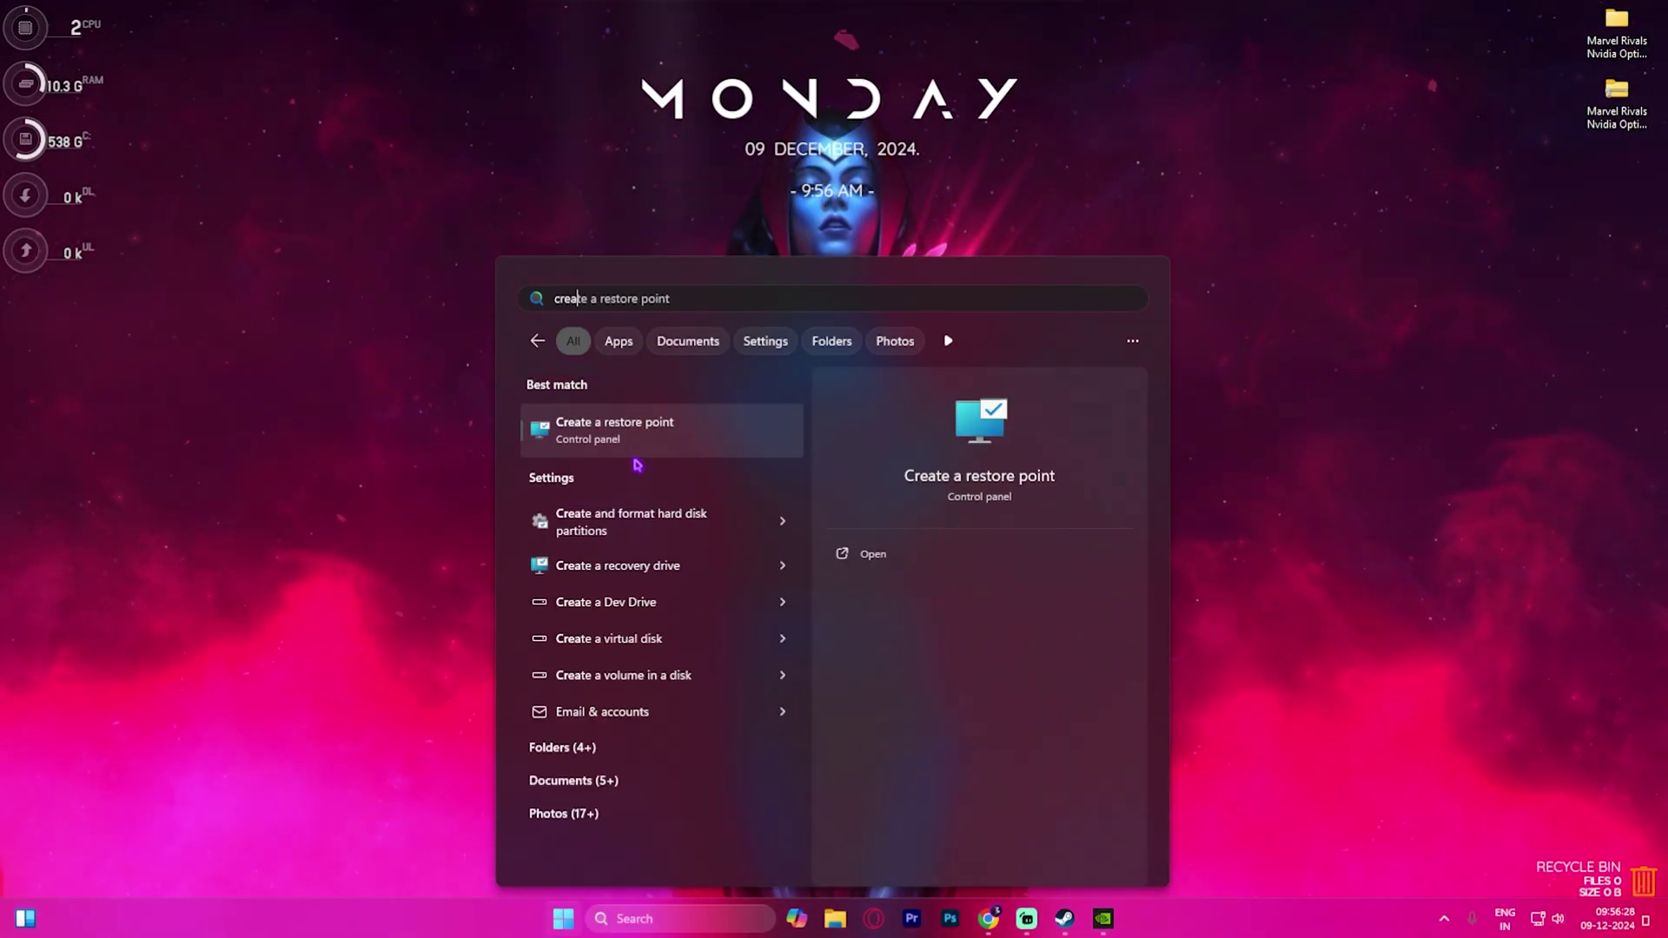
left_click(637, 450)
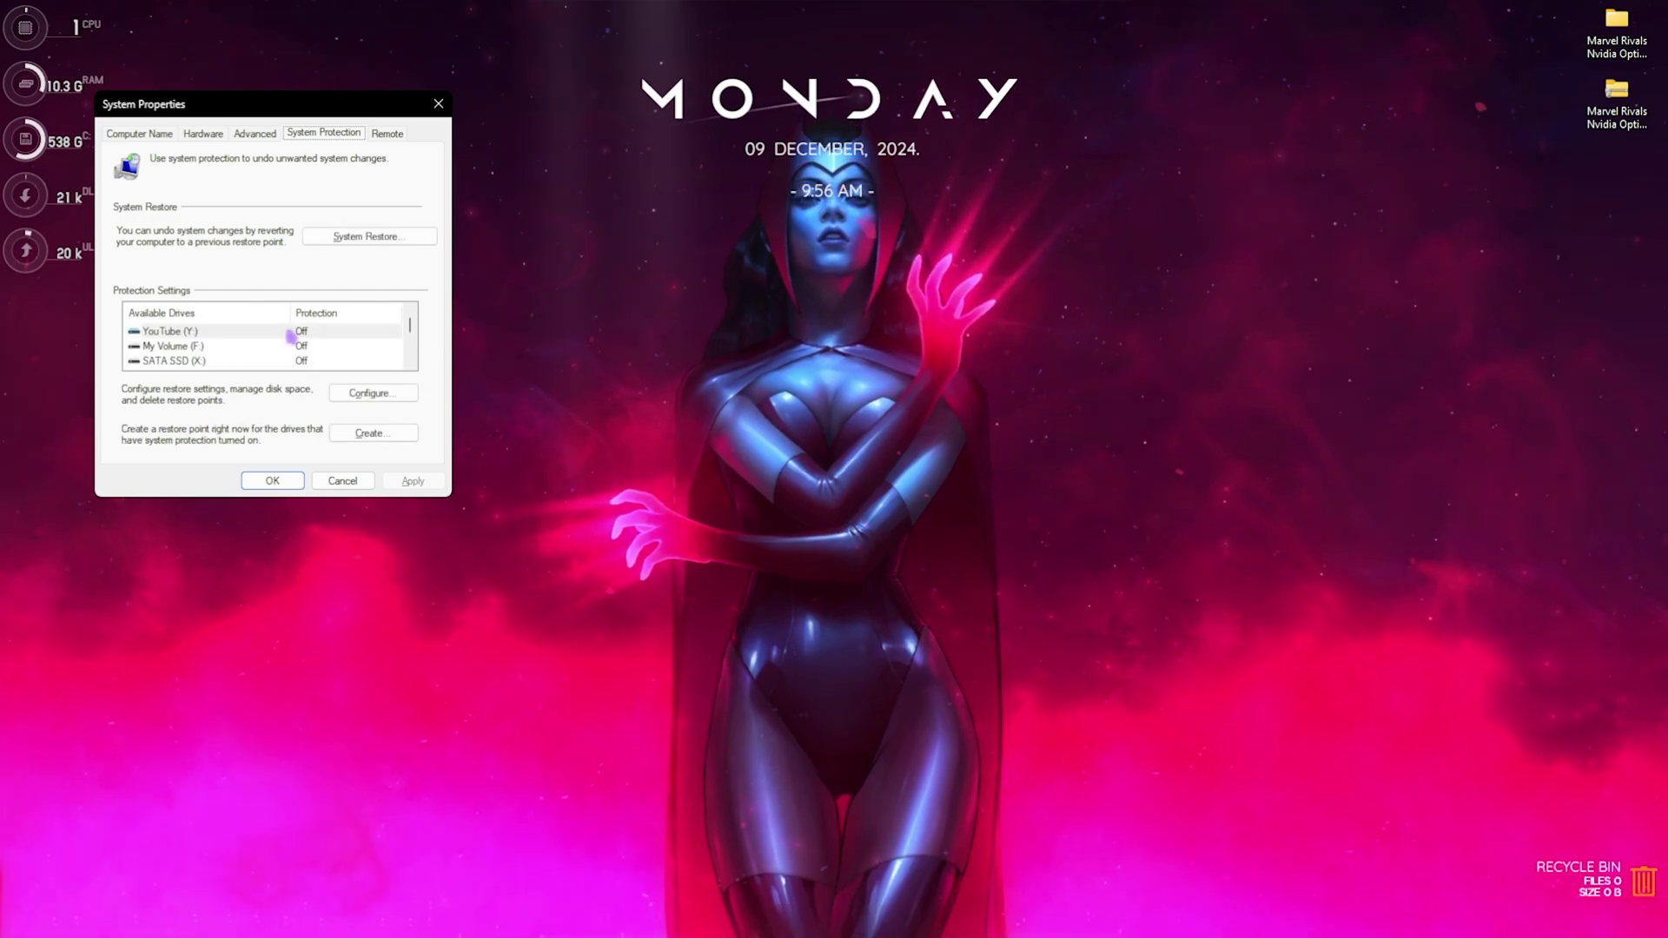
left_click(177, 361)
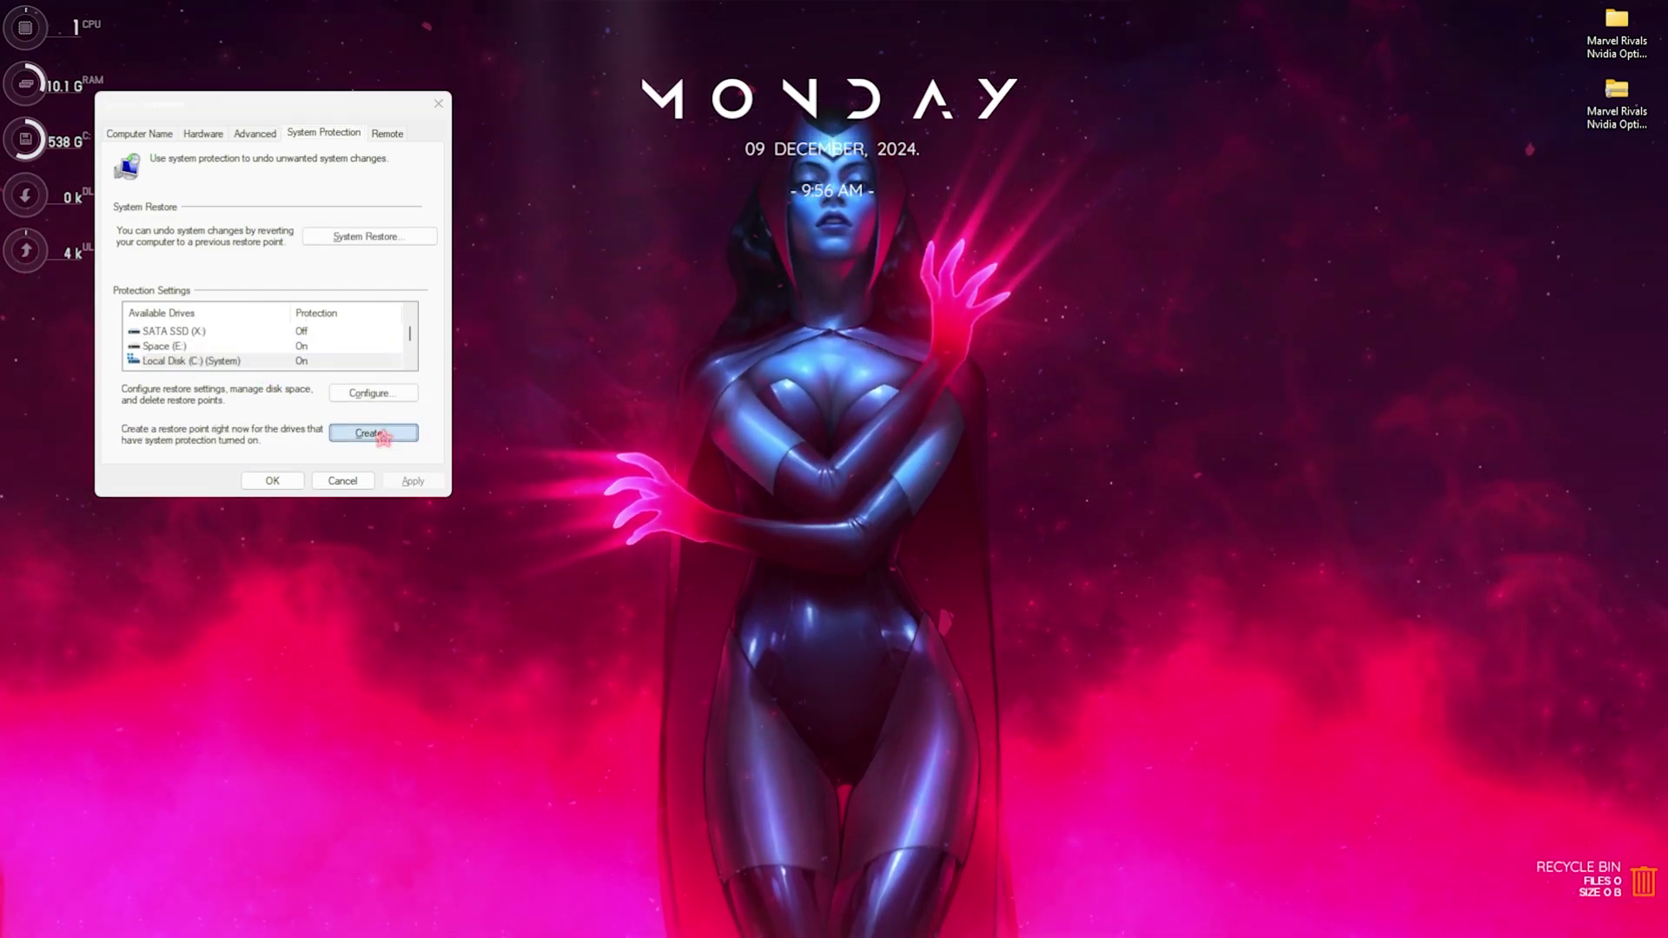
left_click(372, 433)
type("Marvek")
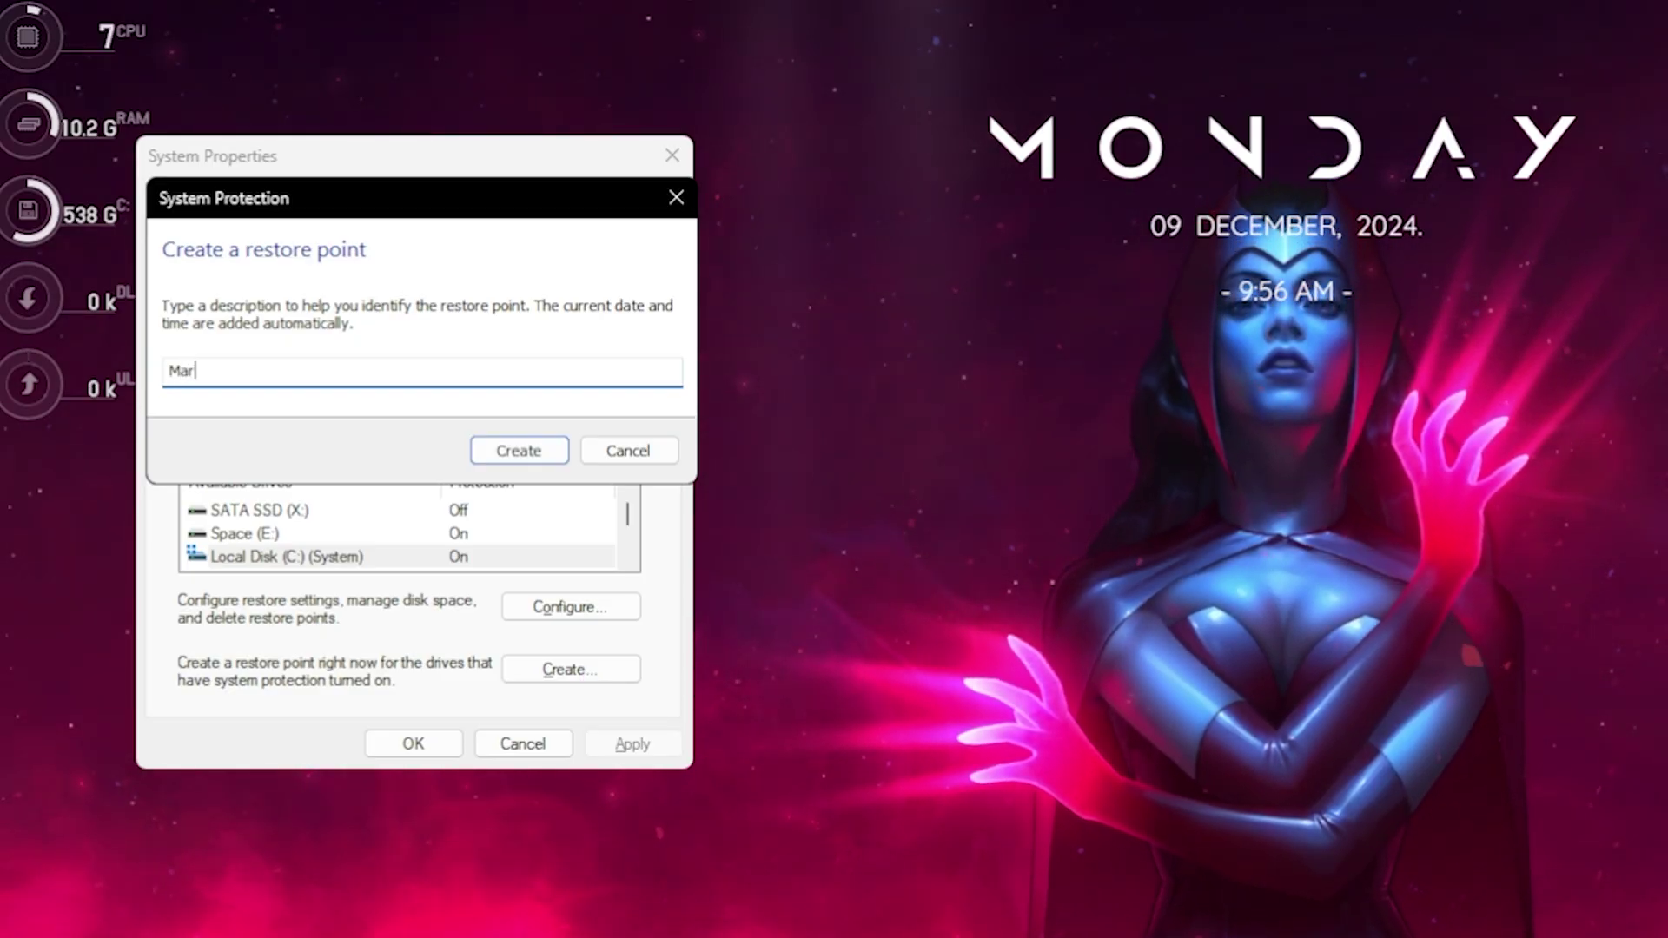
key("Return")
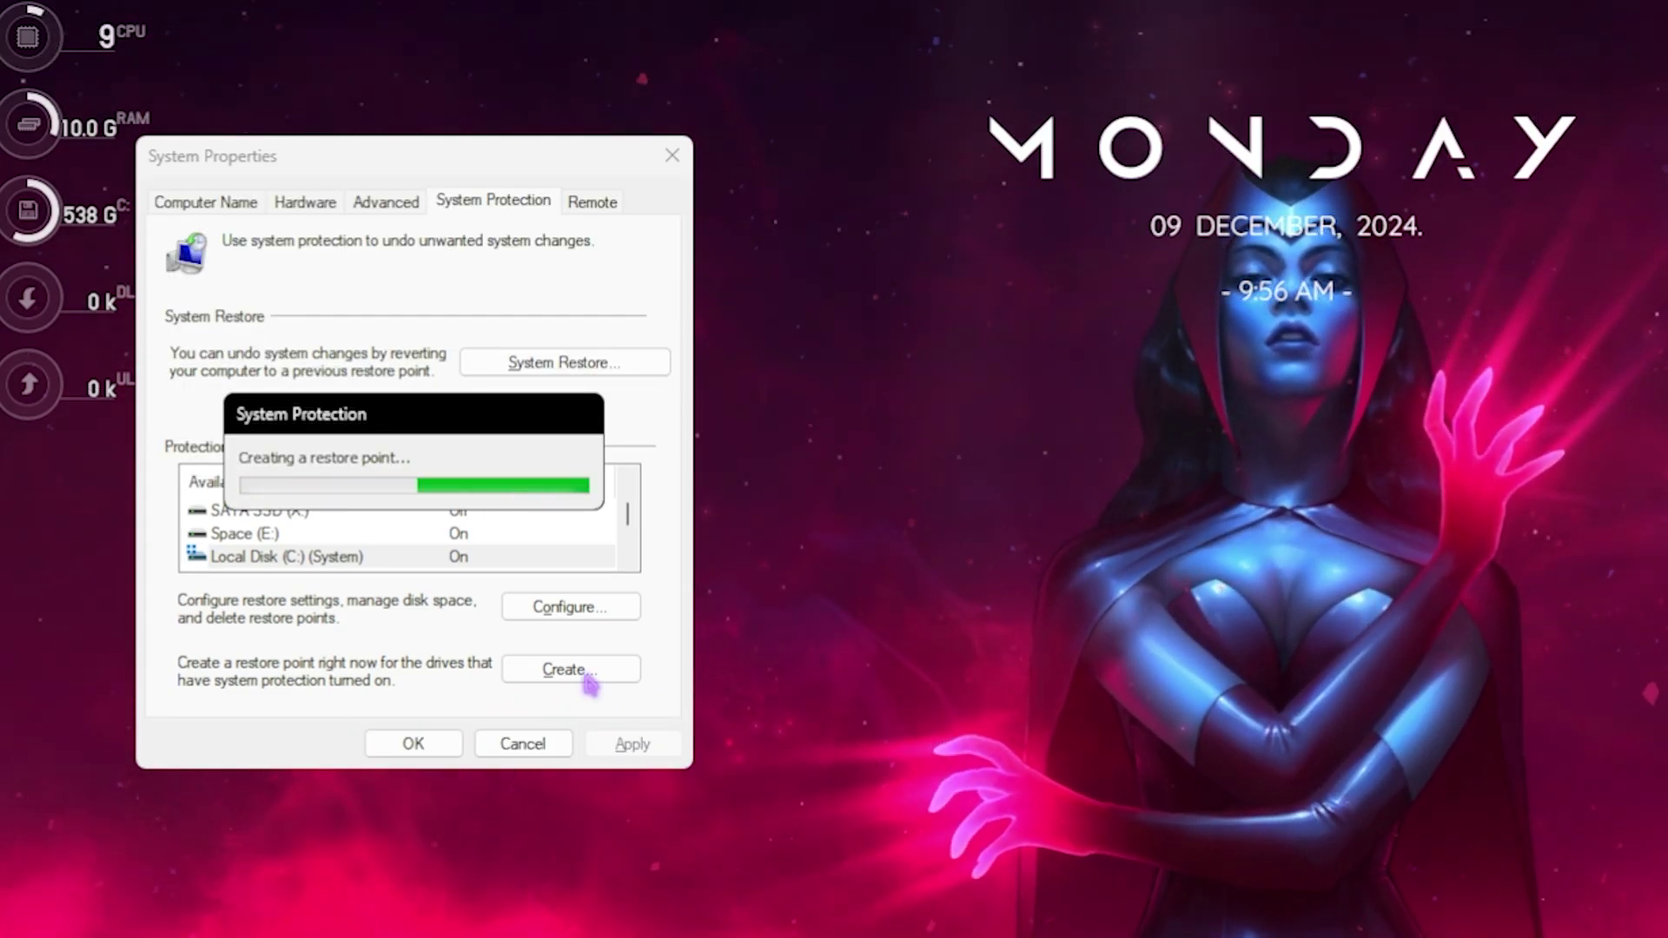
left_click(610, 476)
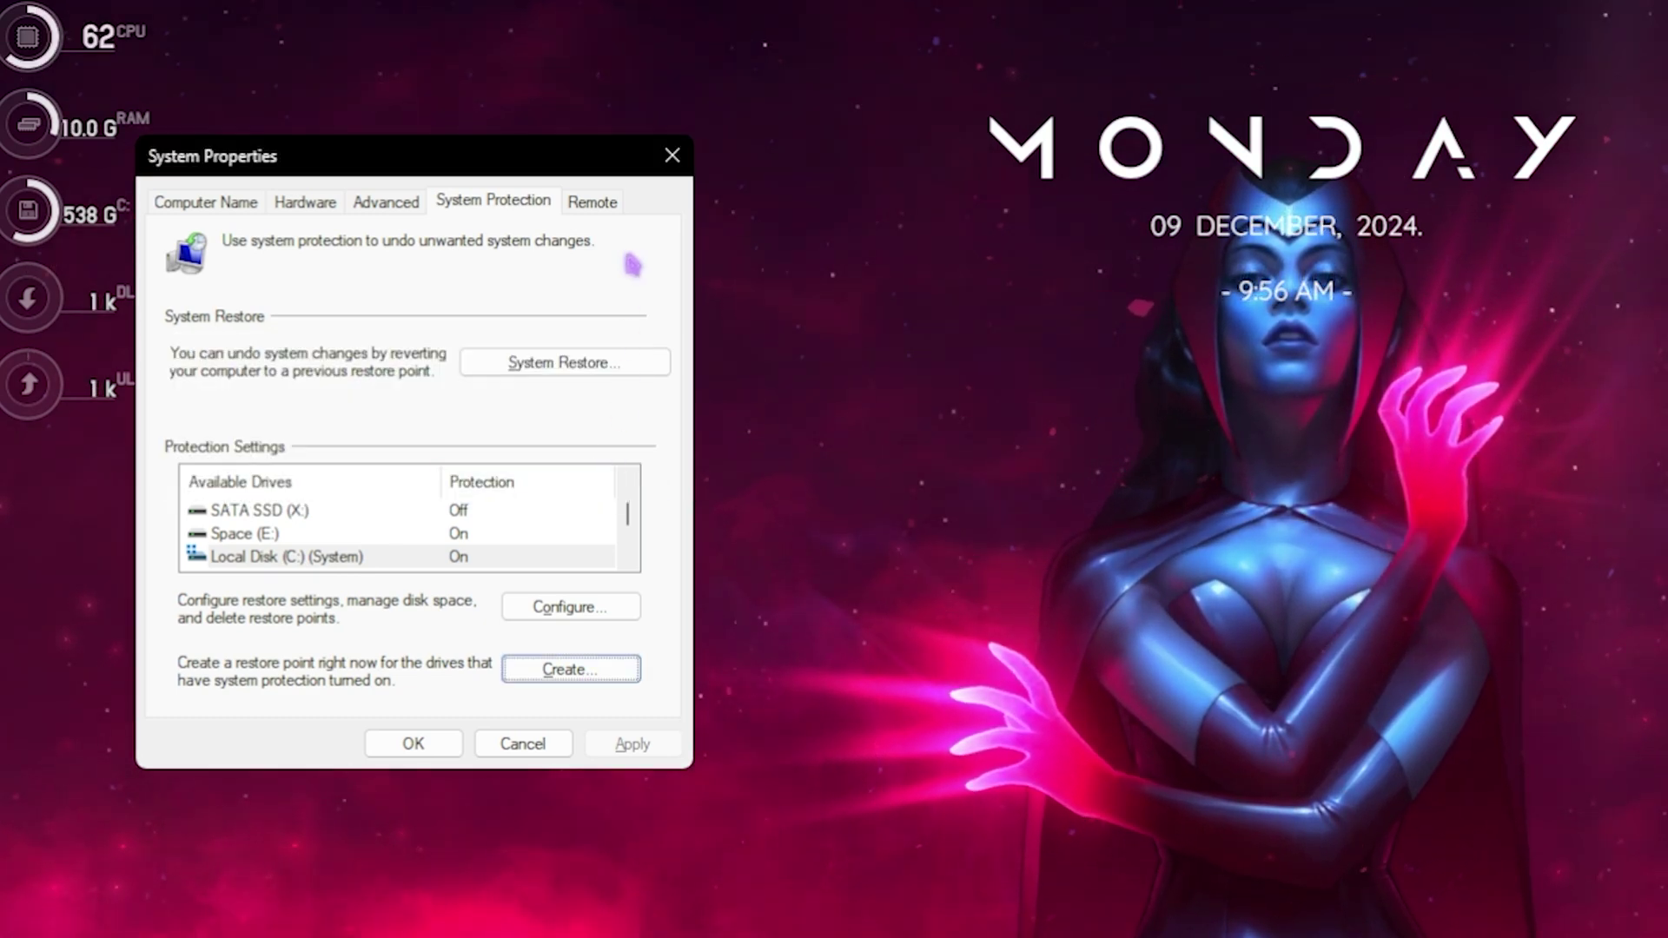
key("Escape")
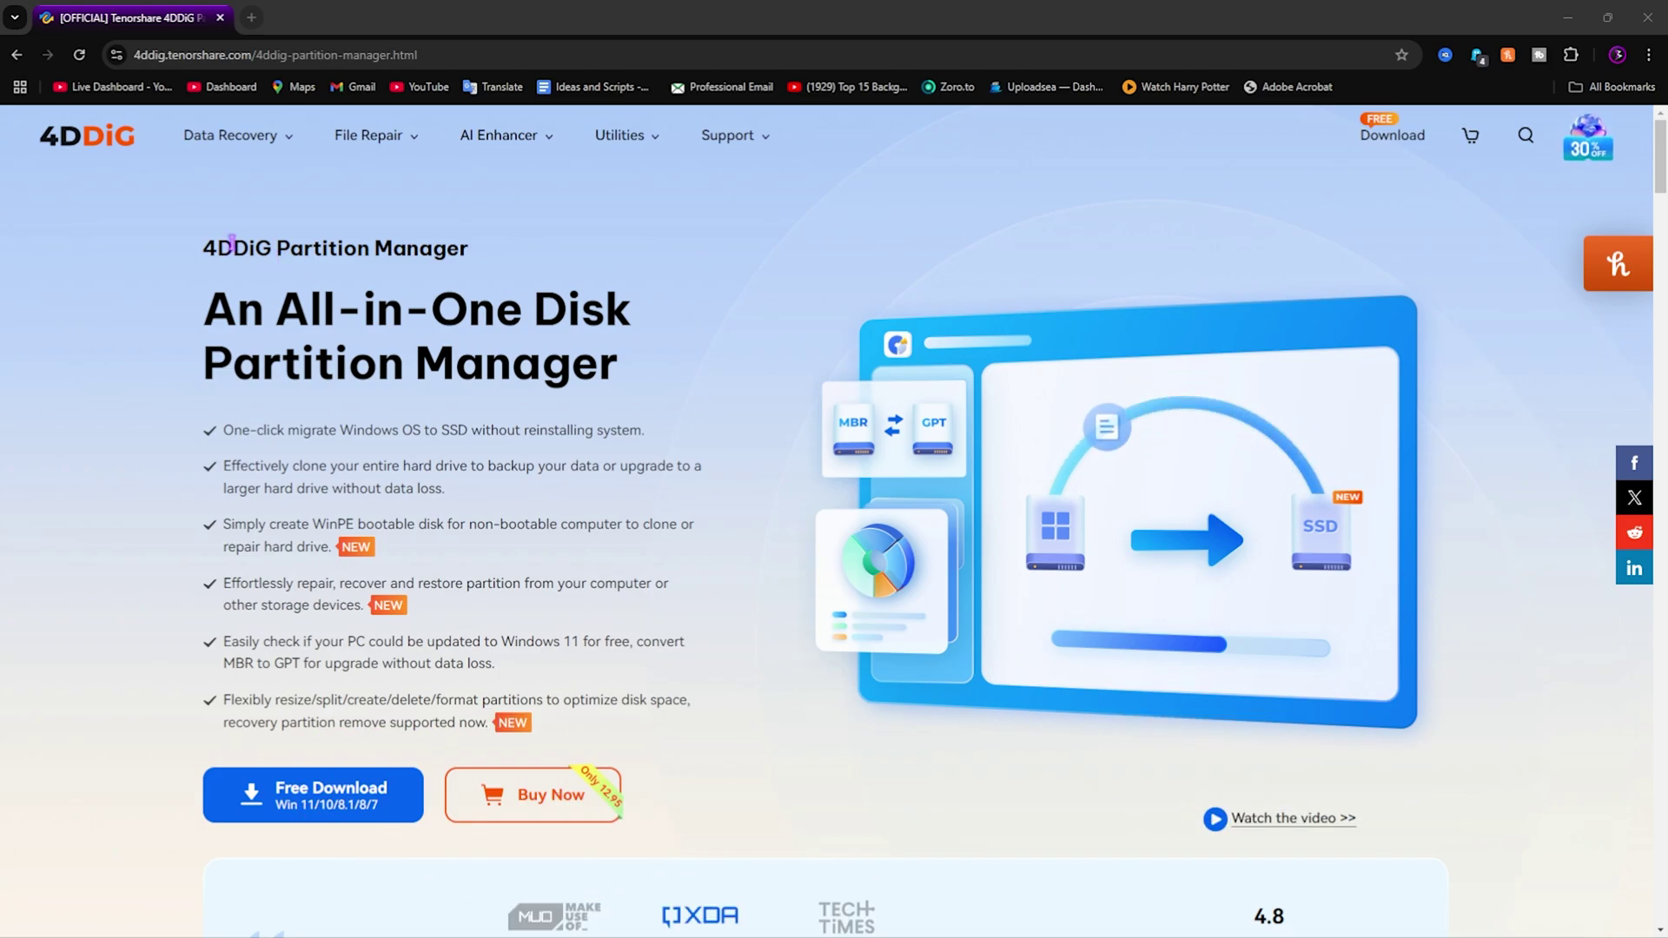
- Download the free 4DDiG Partition Manager installer from its product page
scroll(340, 345, "down", 1)
scroll(313, 340, "up", 1)
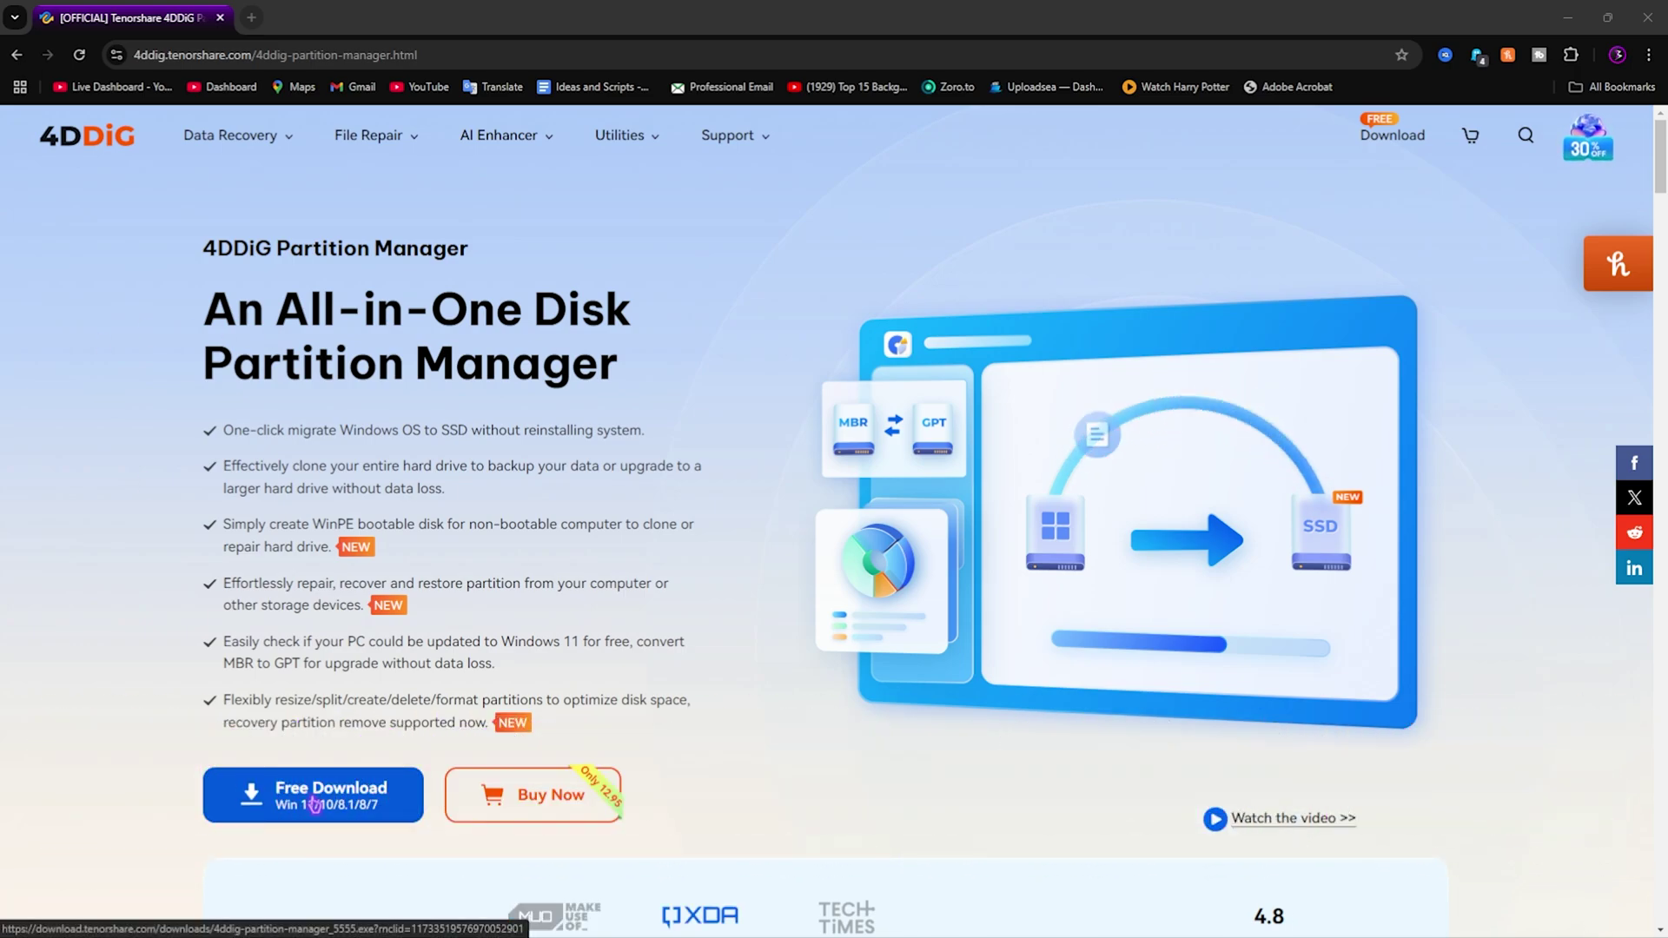
left_click(314, 806)
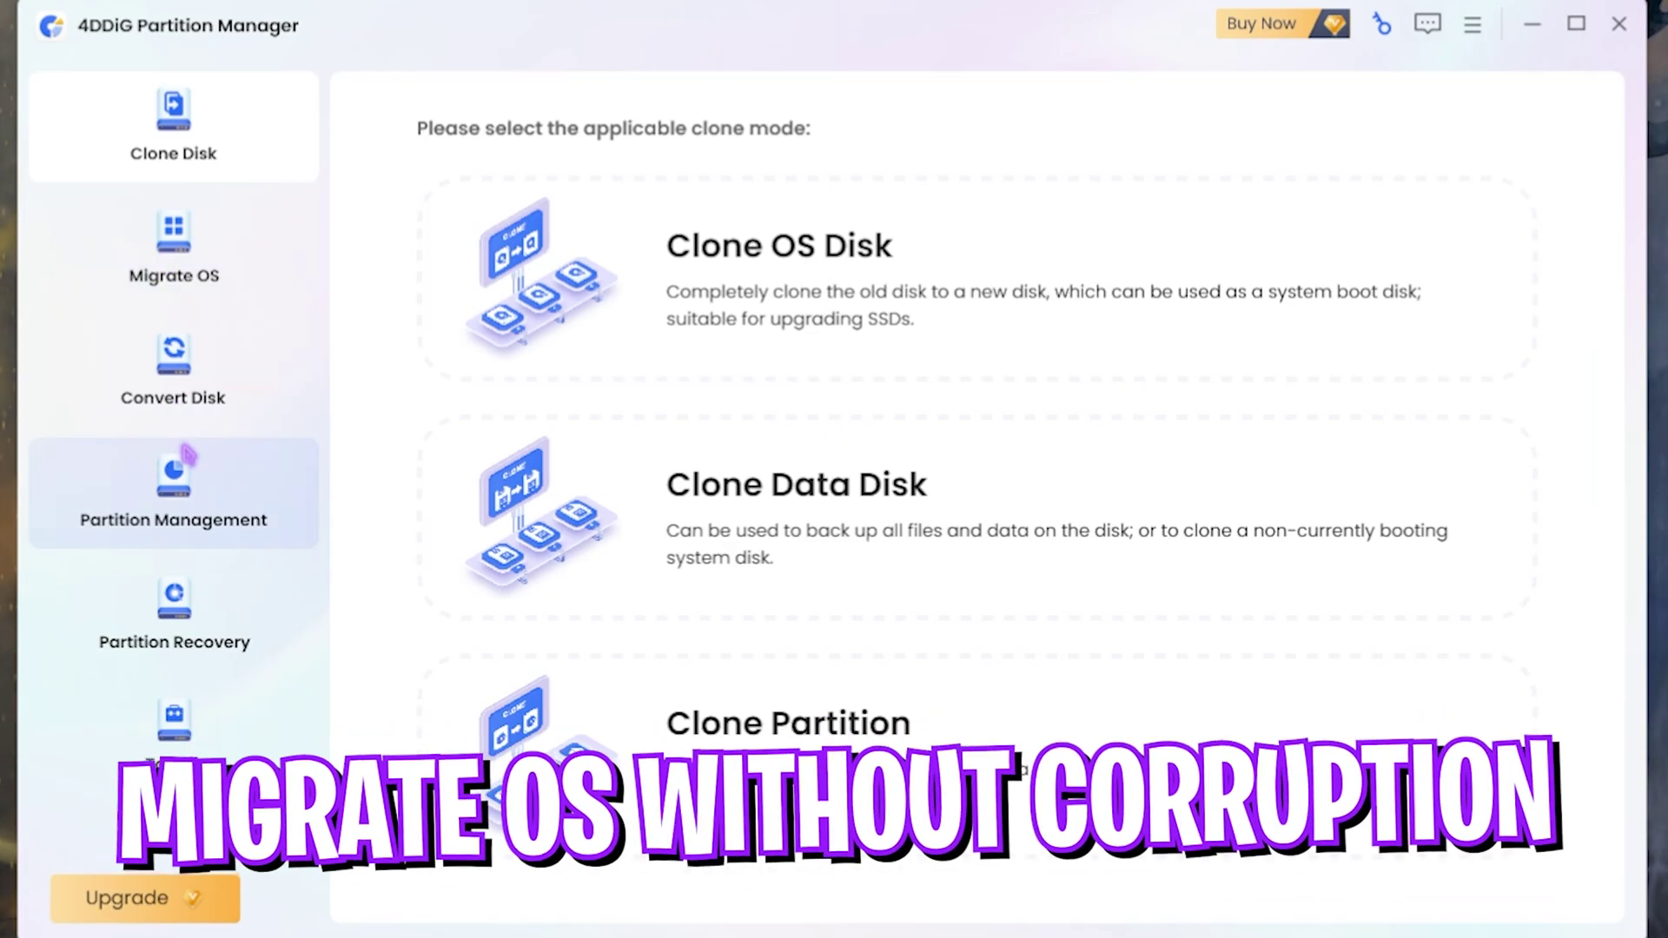
- Pick Disk 4 as the Migrate OS target, then view the Partition Management disk list
left_click(170, 252)
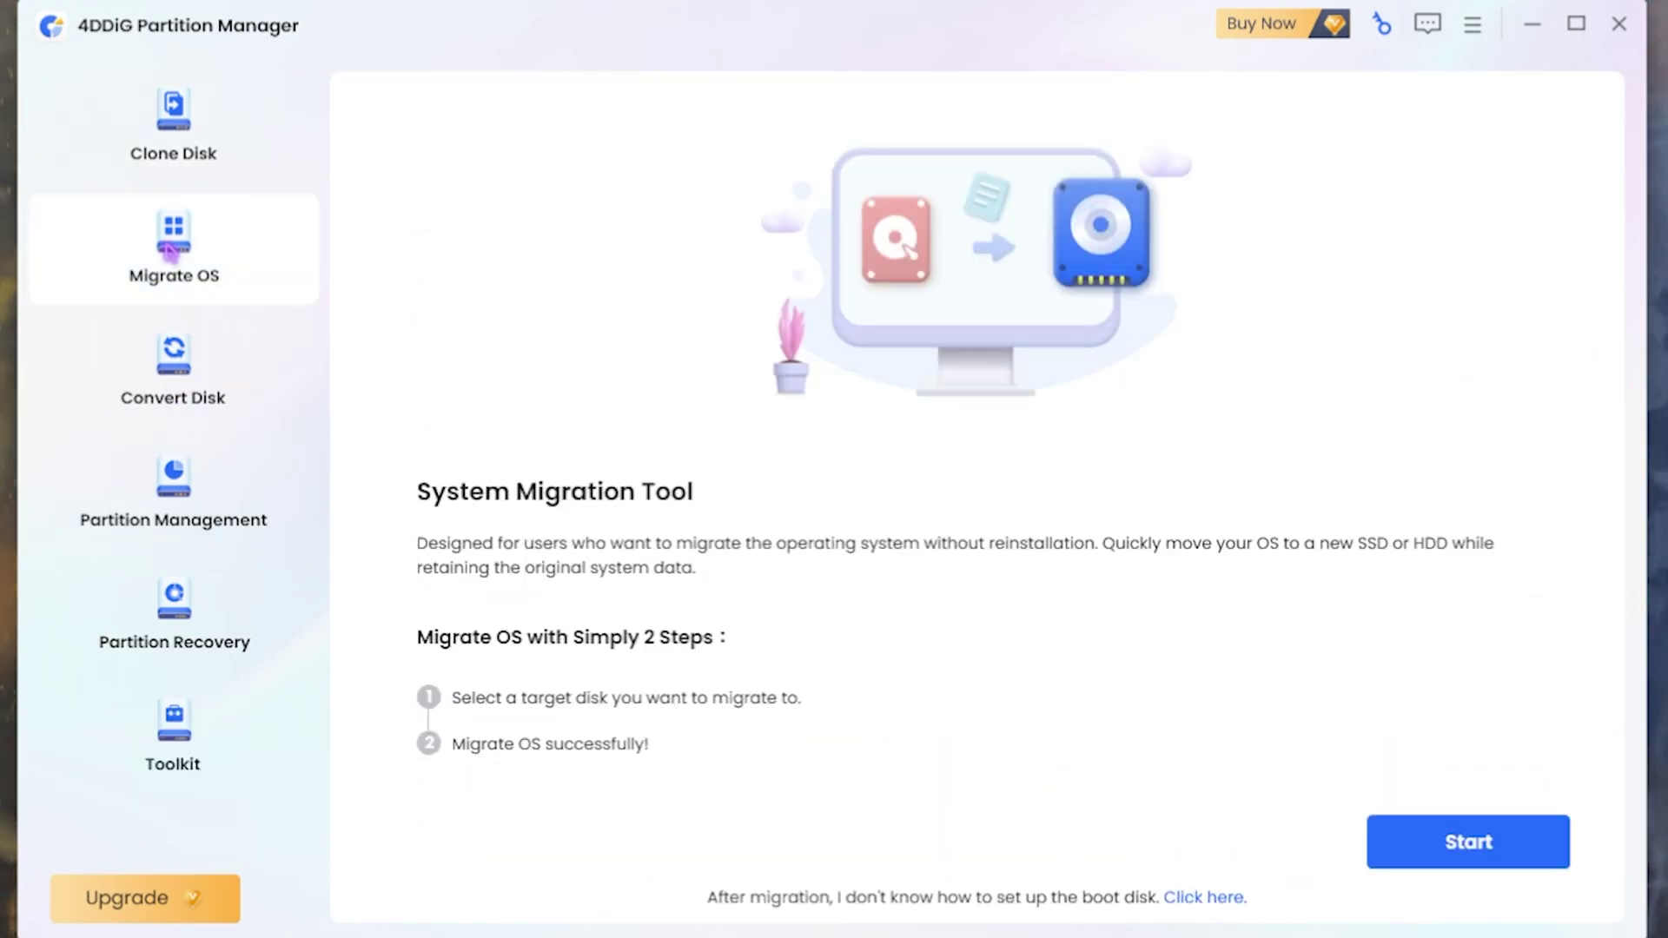
left_click(1486, 847)
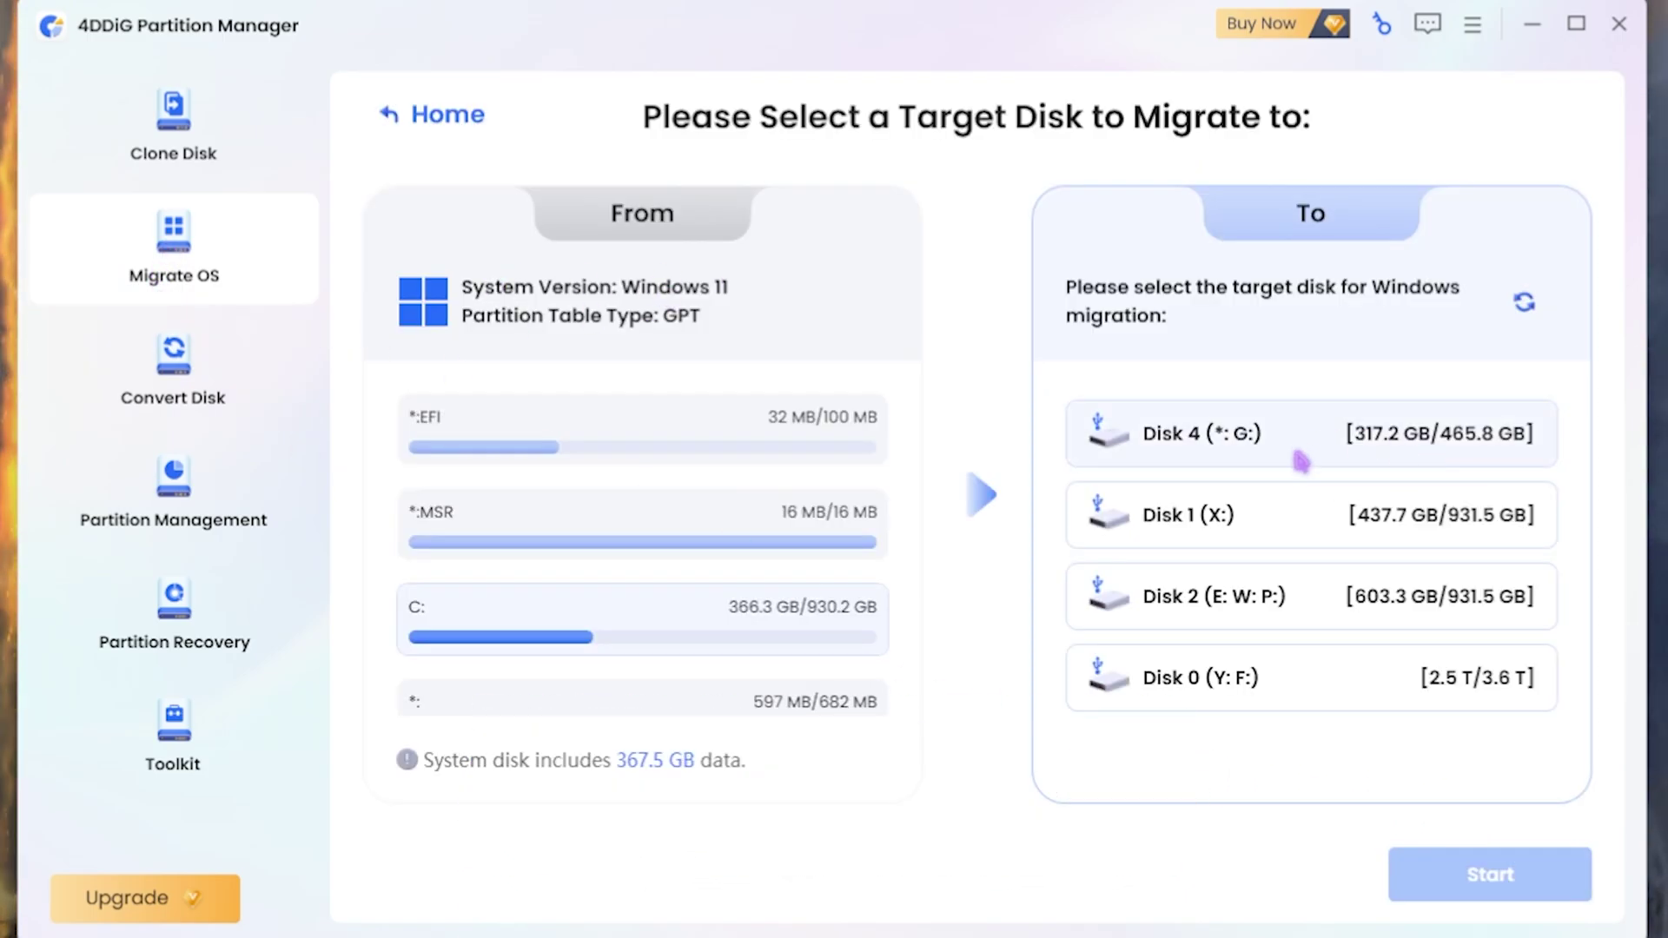
left_click(1346, 462)
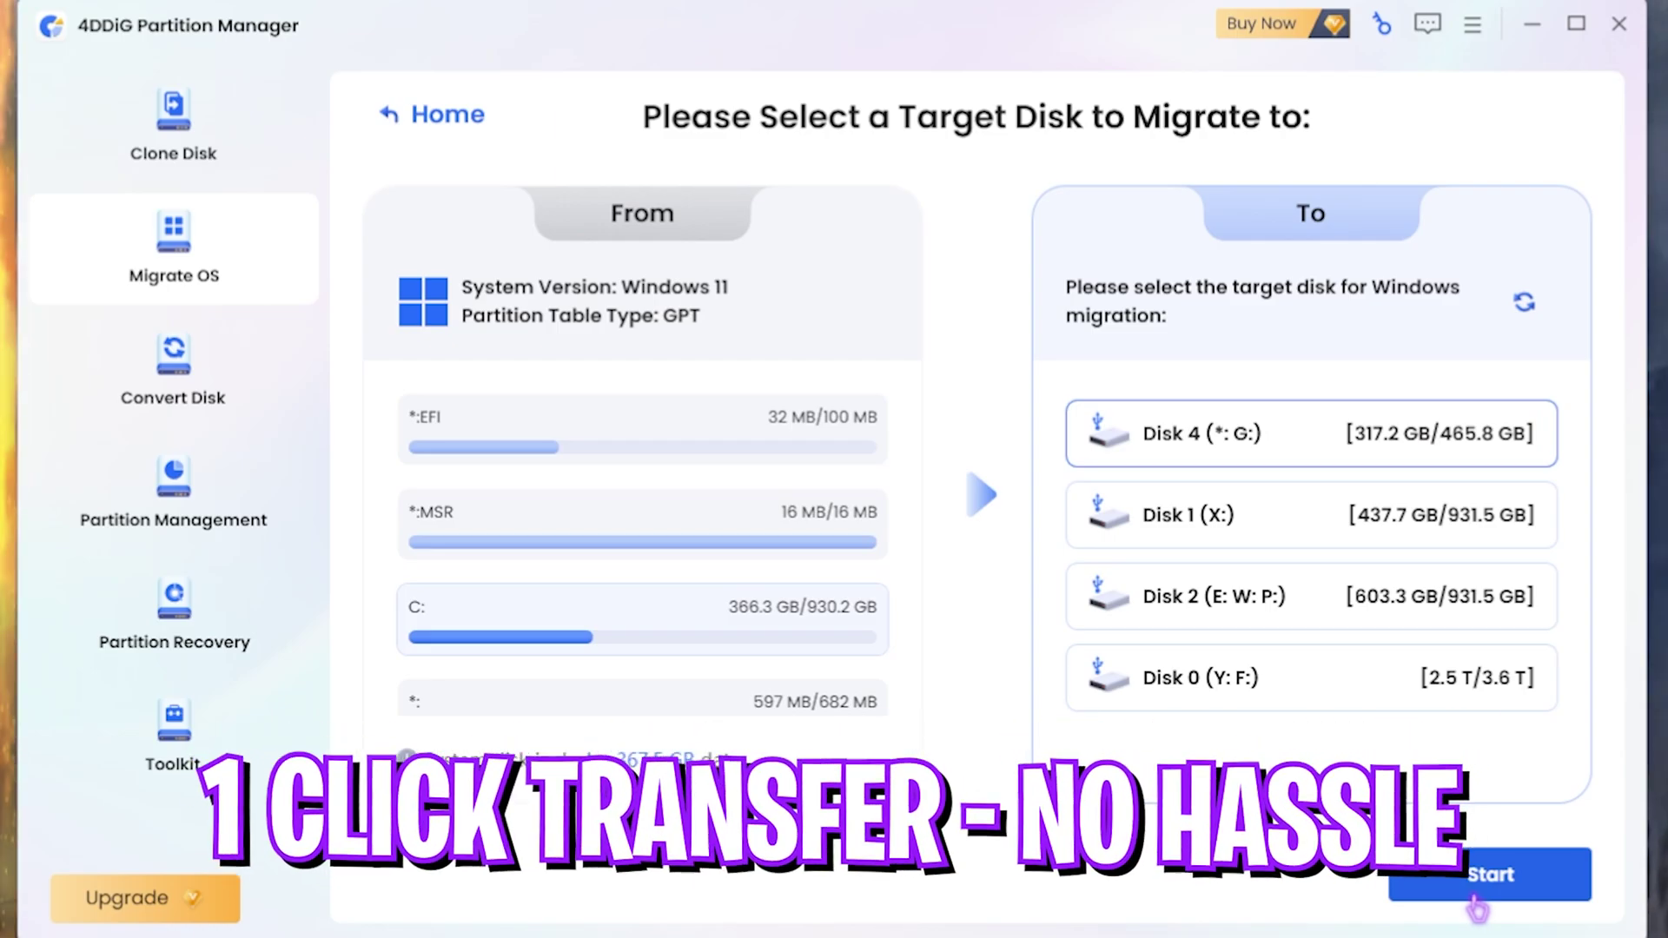
left_click(212, 484)
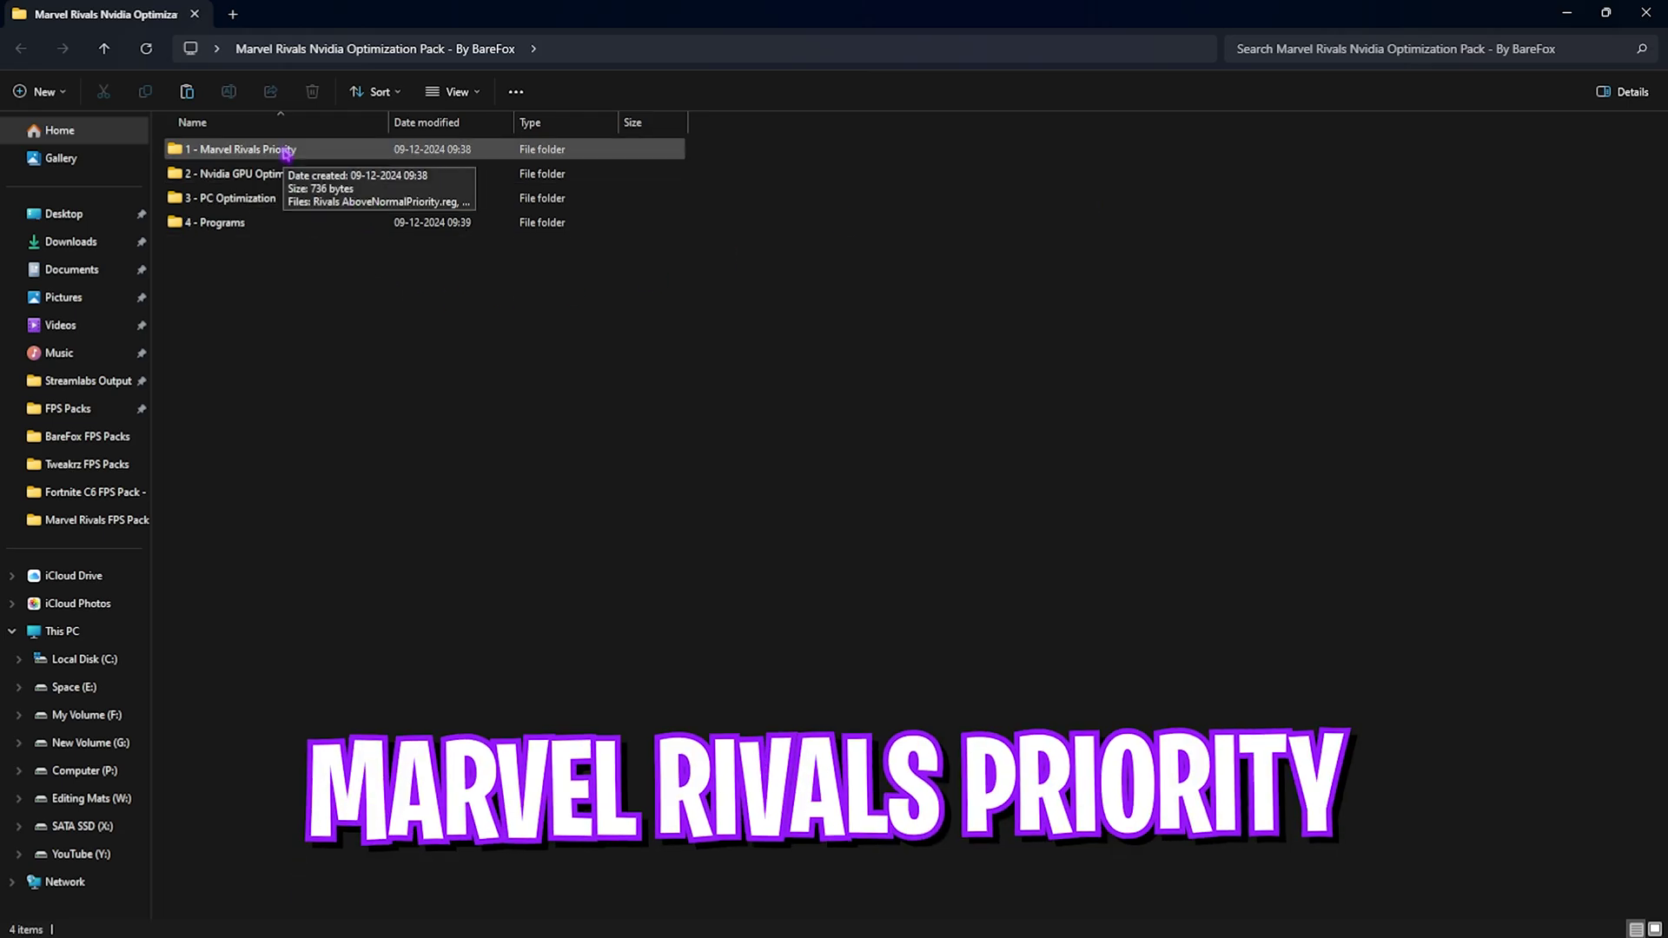
- Inspect the AboveNormal, High and Normal priority .reg files in '1 - Marvel Rivals Priority', then go back
double_click(286, 153)
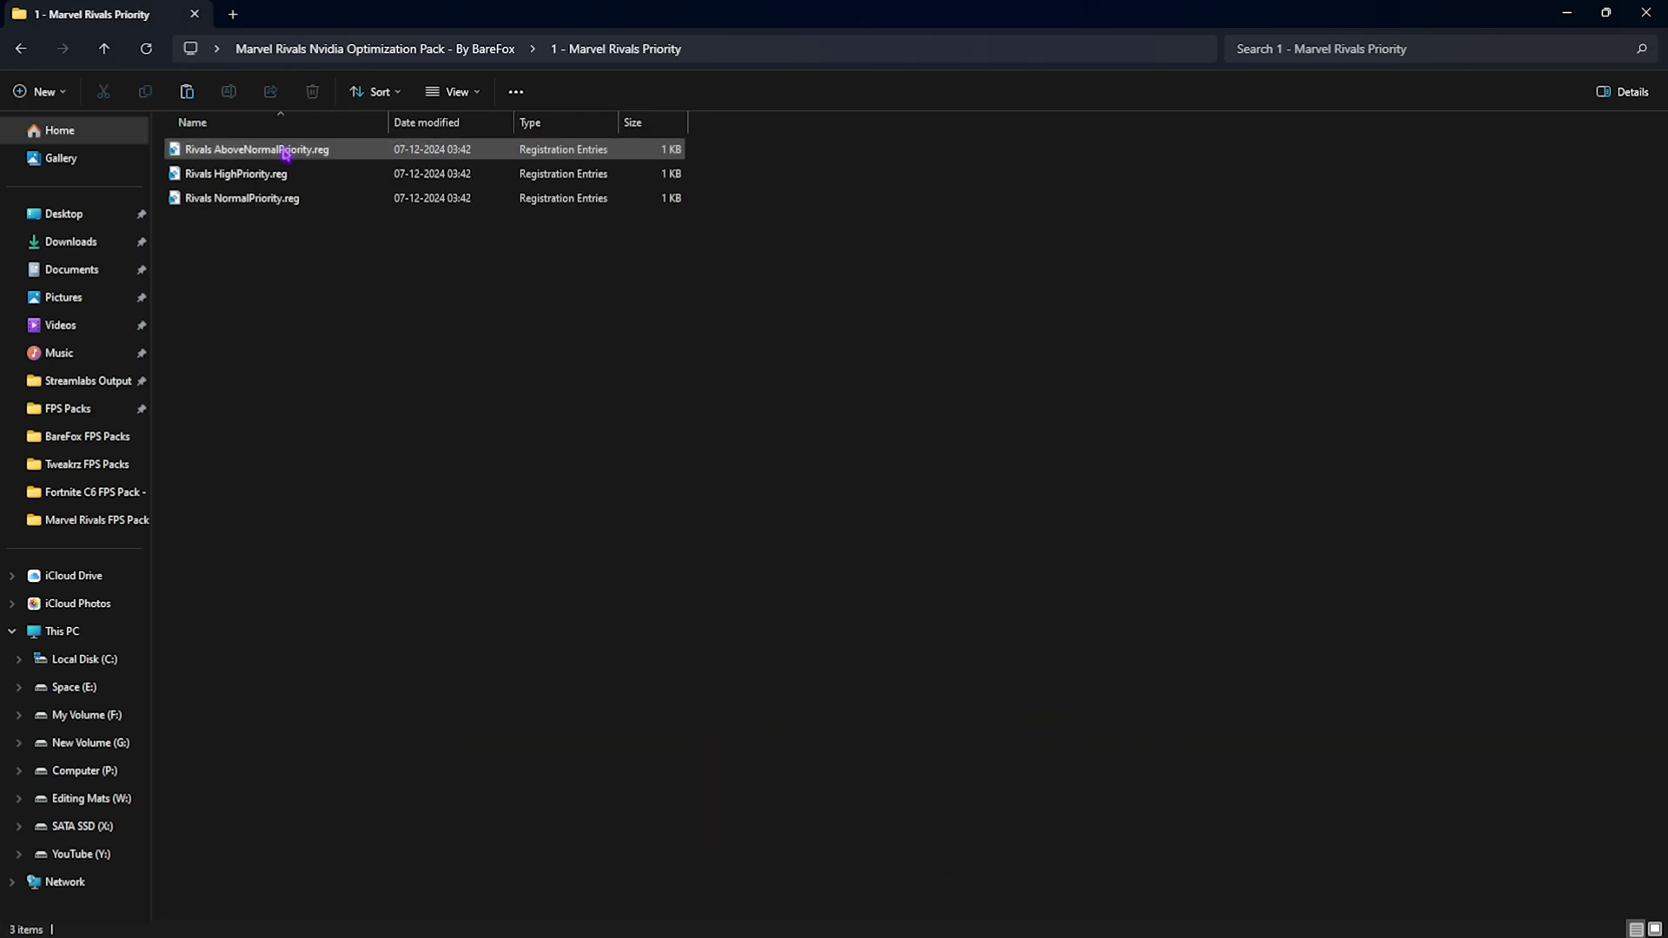
left_click_drag(317, 313, 287, 155)
left_click(283, 268)
left_click(280, 149)
left_click(279, 176)
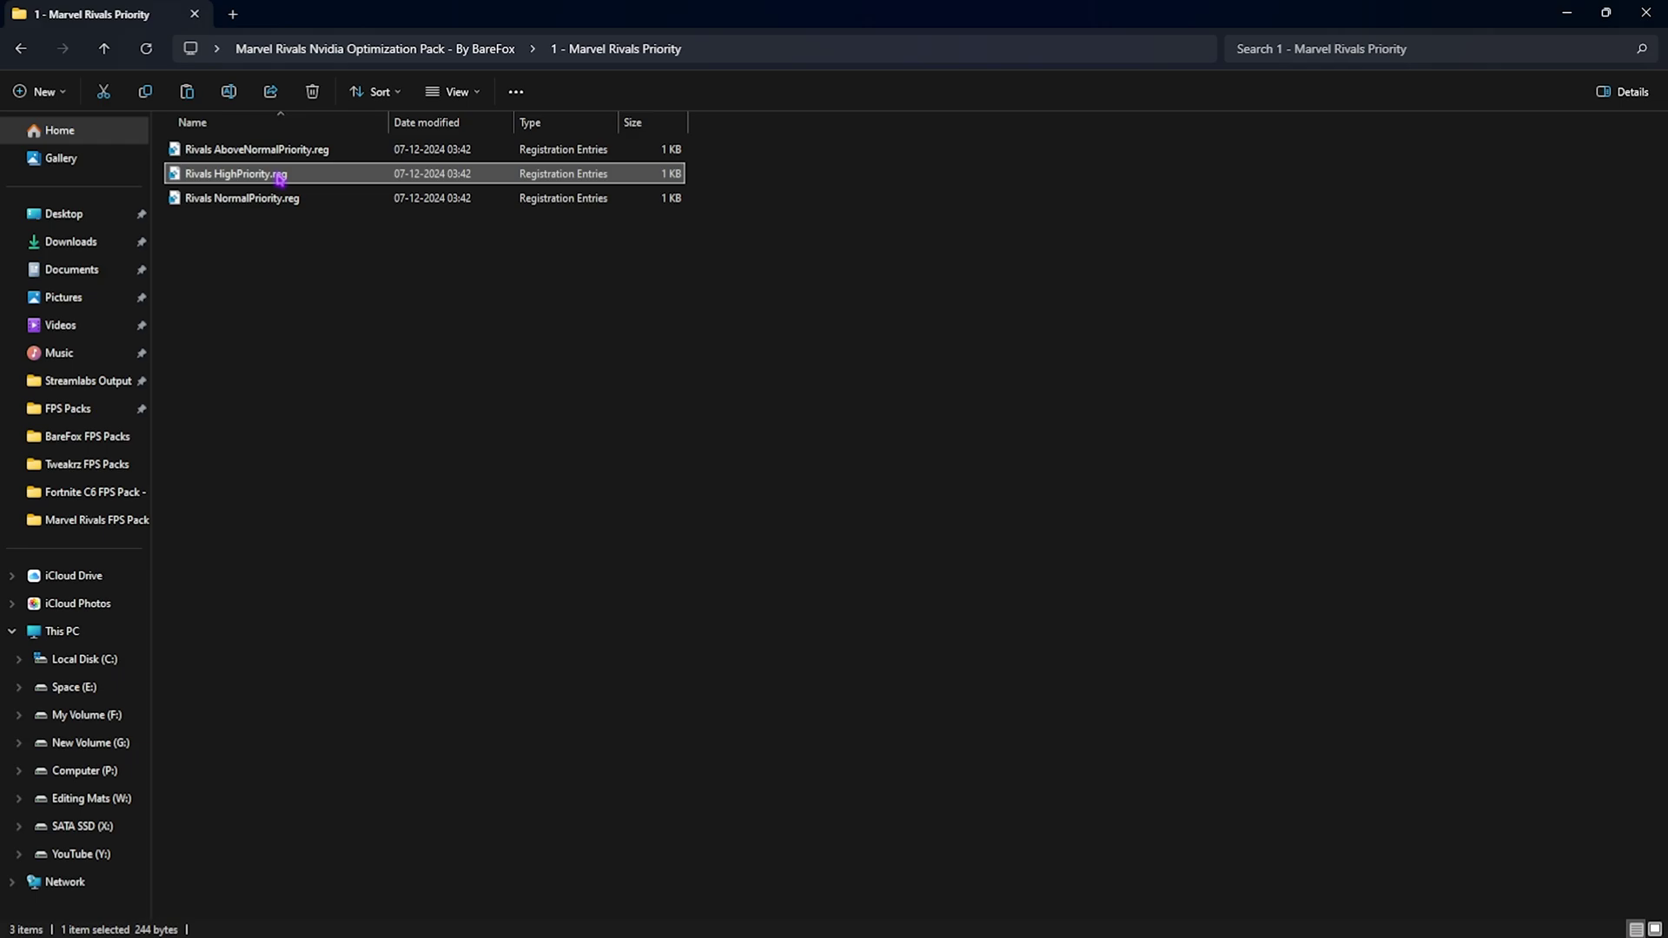
left_click(281, 203)
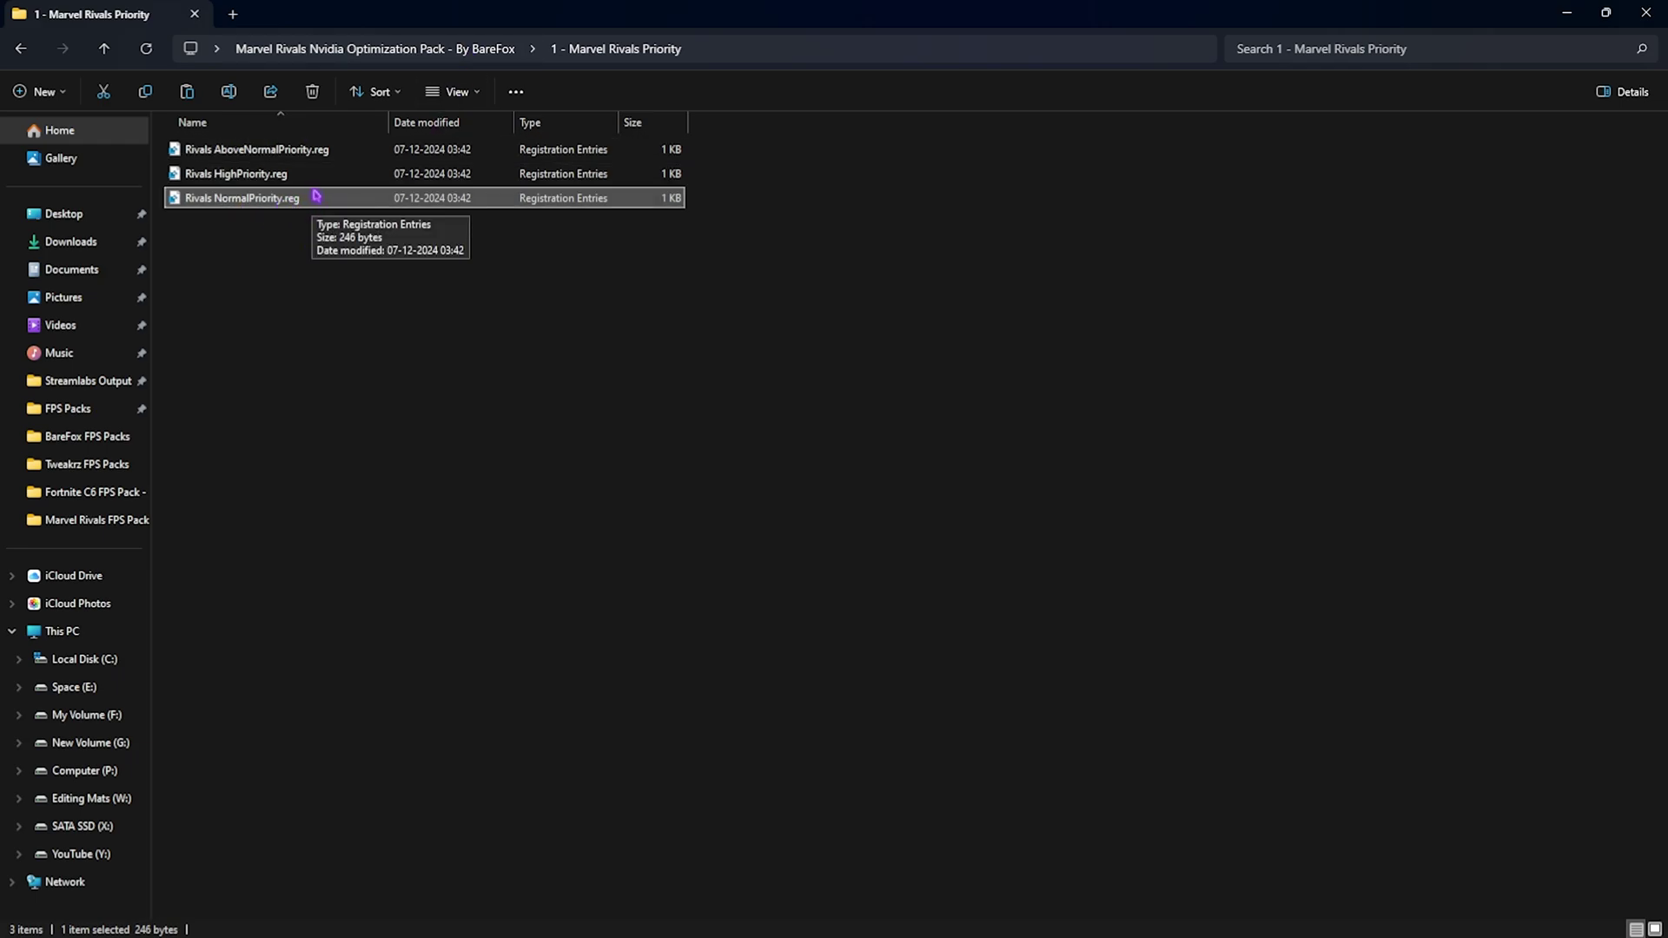
left_click(426, 49)
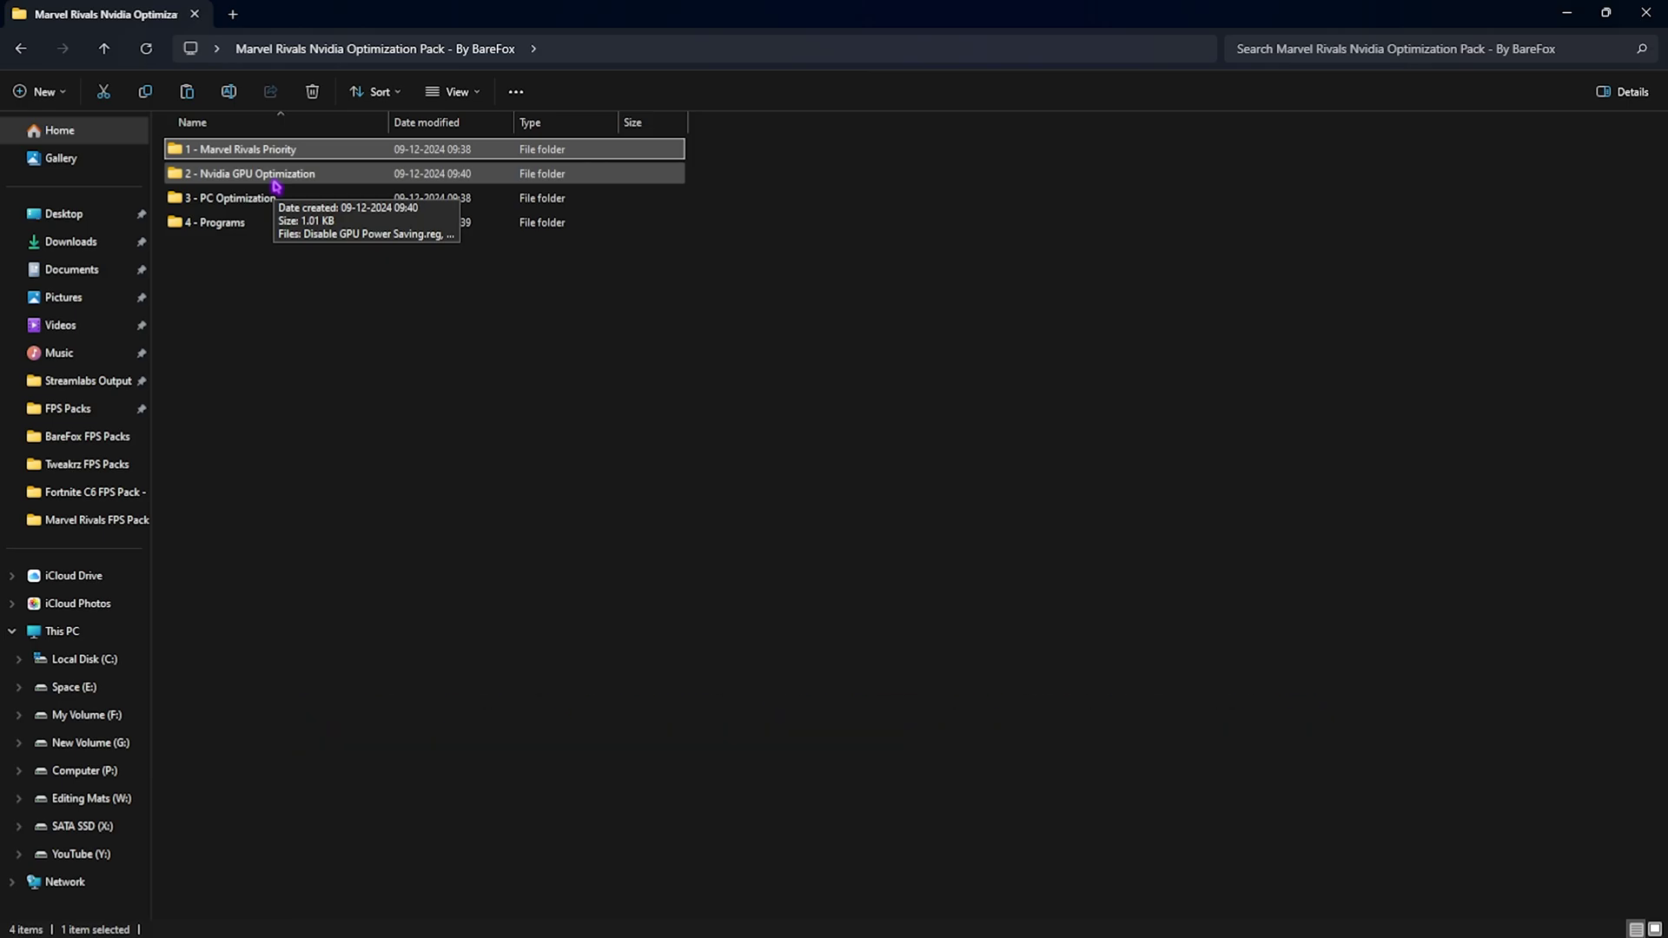
double_click(275, 178)
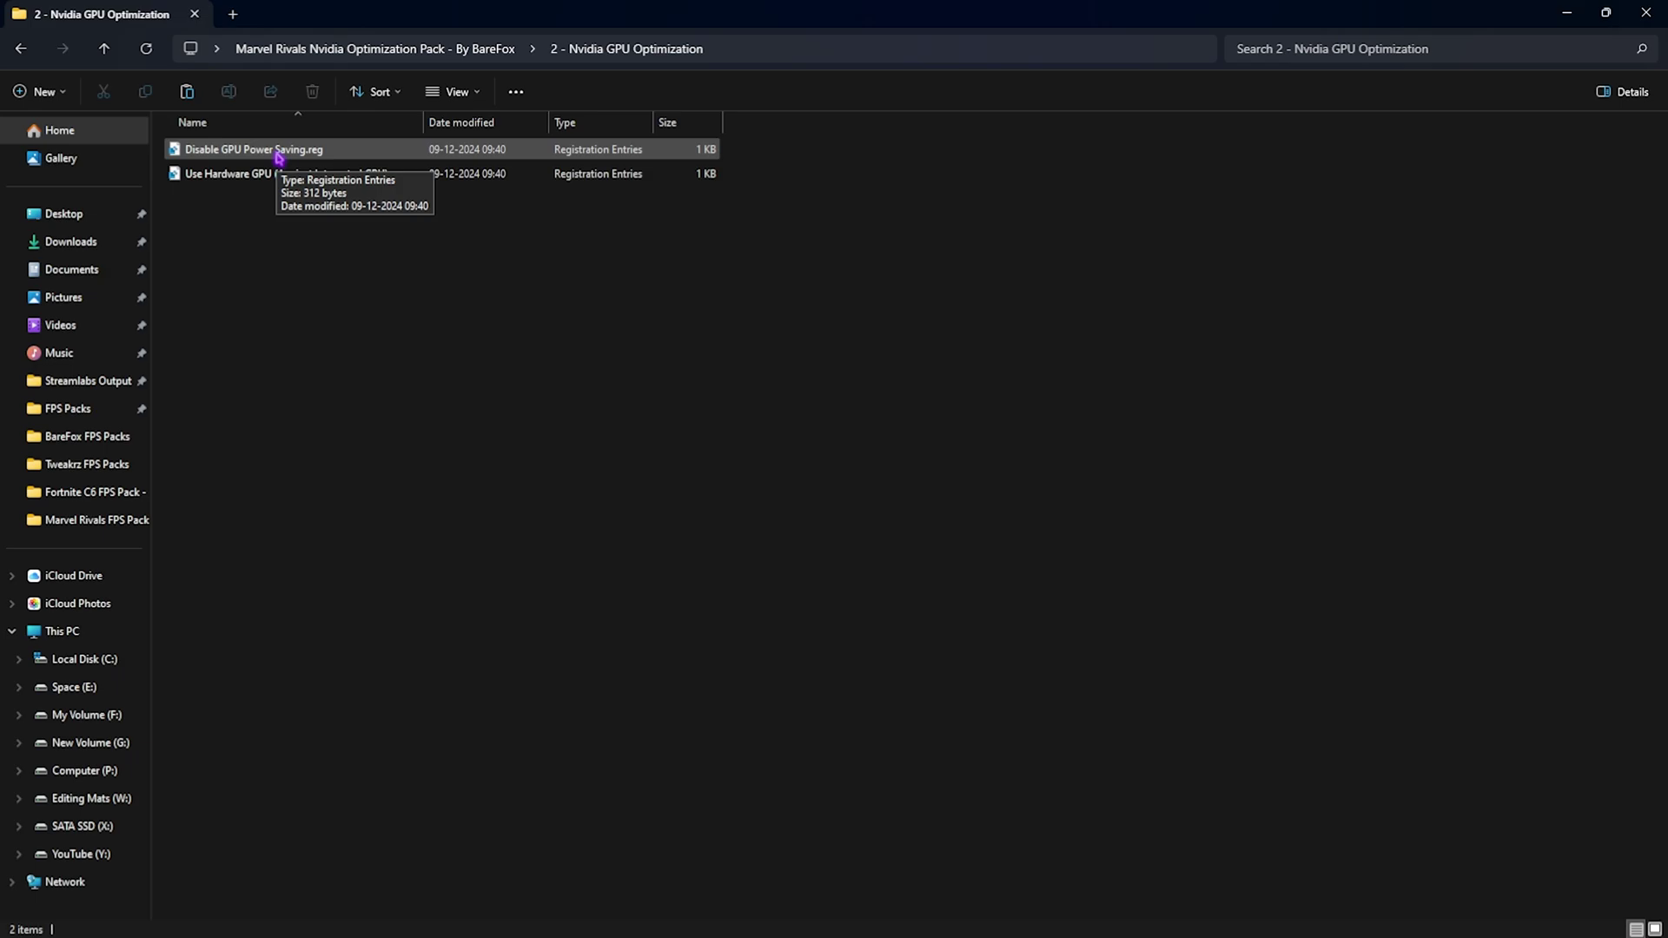
left_click(279, 158)
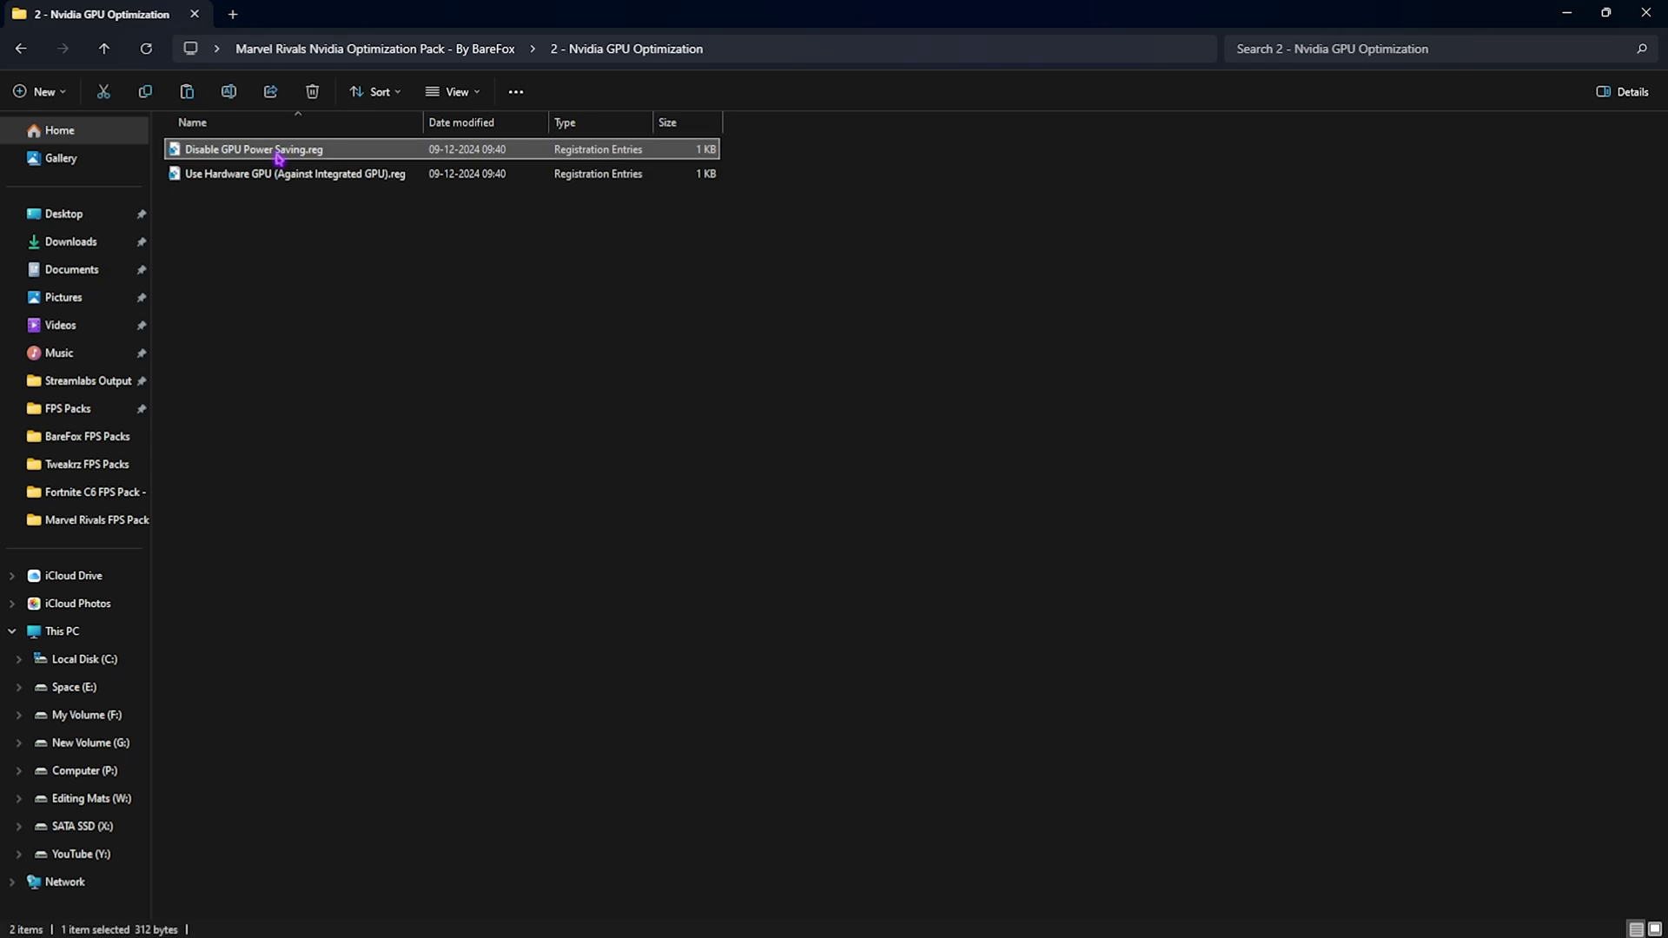
left_click(261, 175)
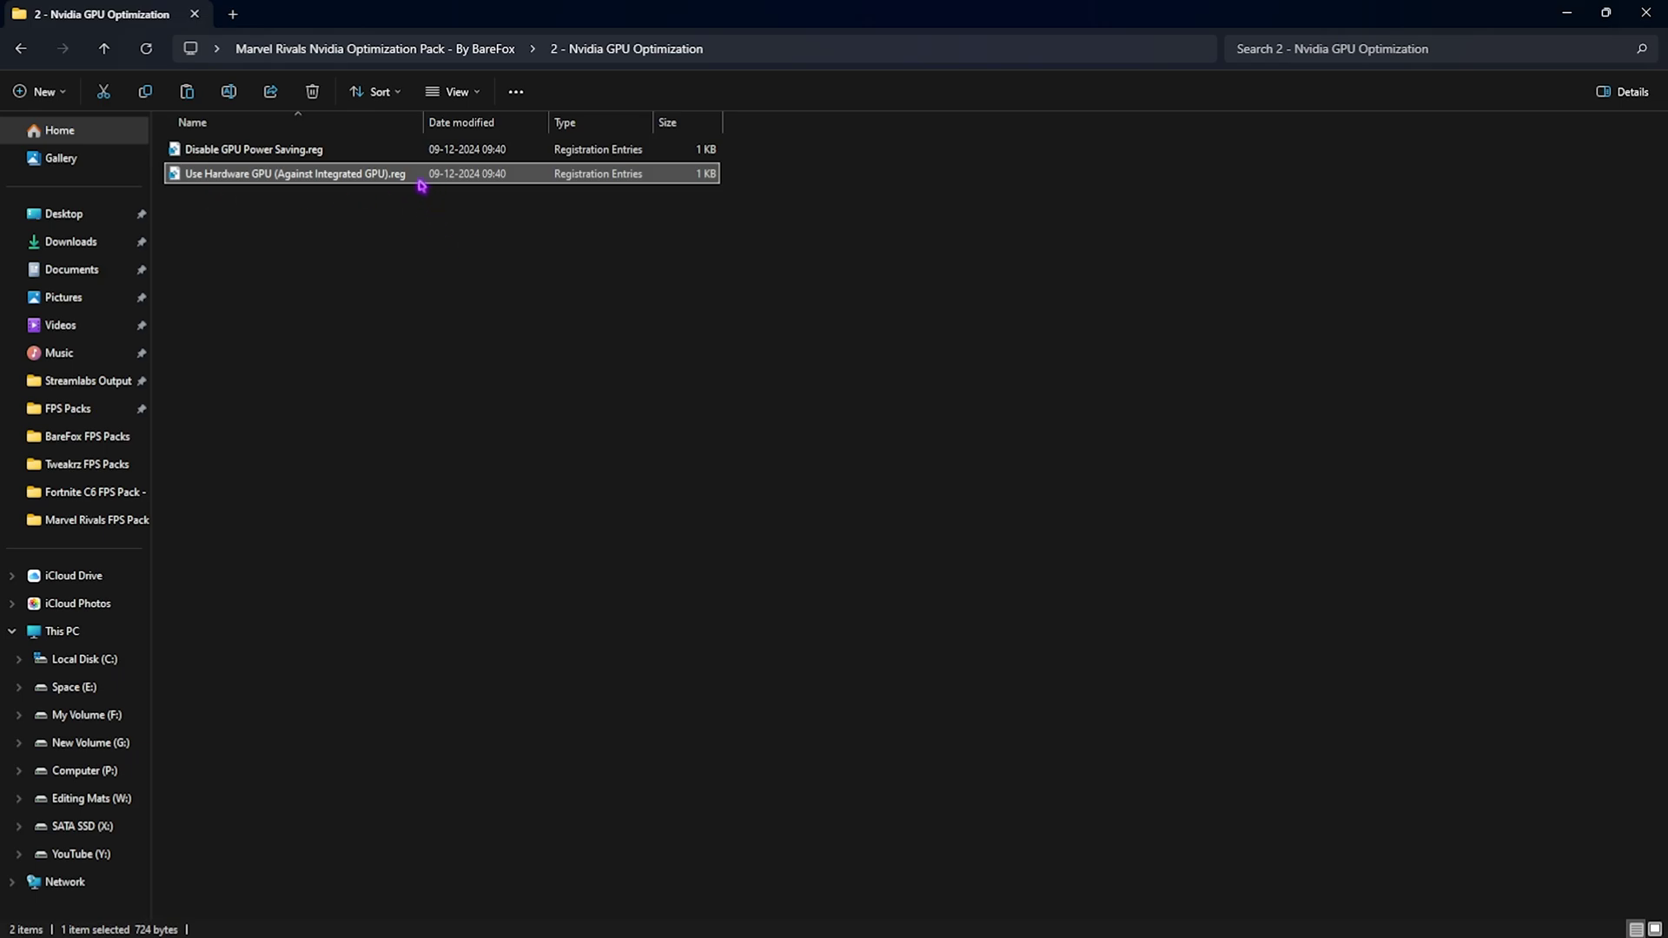
left_click(421, 48)
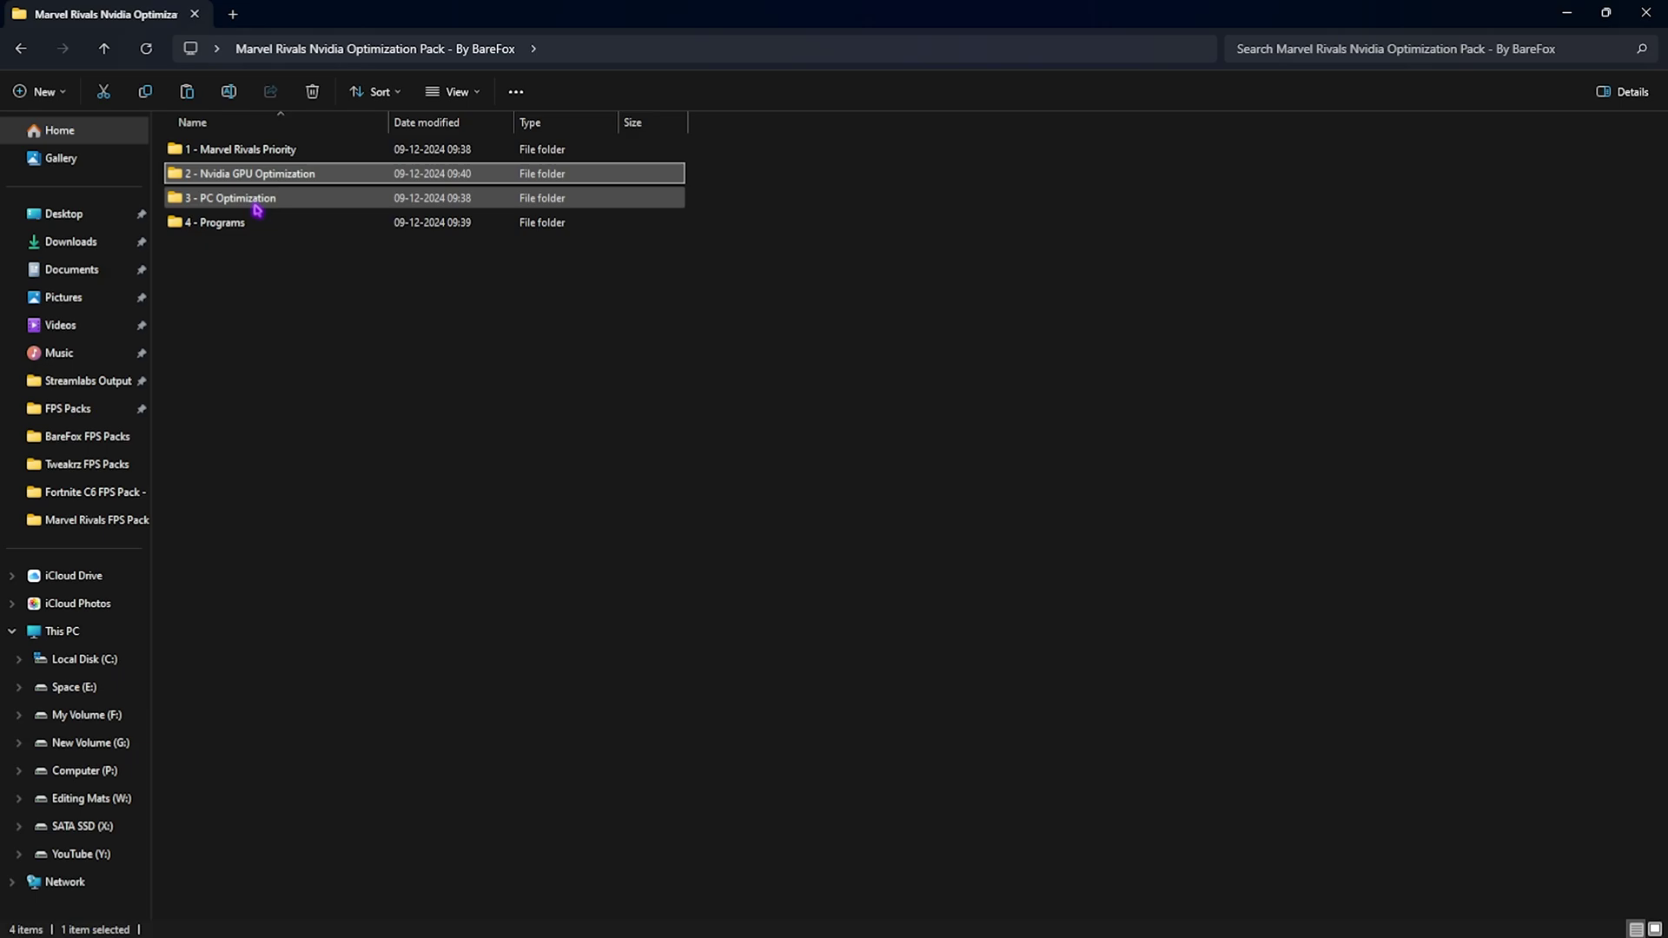
- Sort the PC Optimization scripts by name and read BCD Tweaks.cmd in Notepad
double_click(257, 208)
left_click_drag(265, 276, 263, 152)
left_click(257, 126)
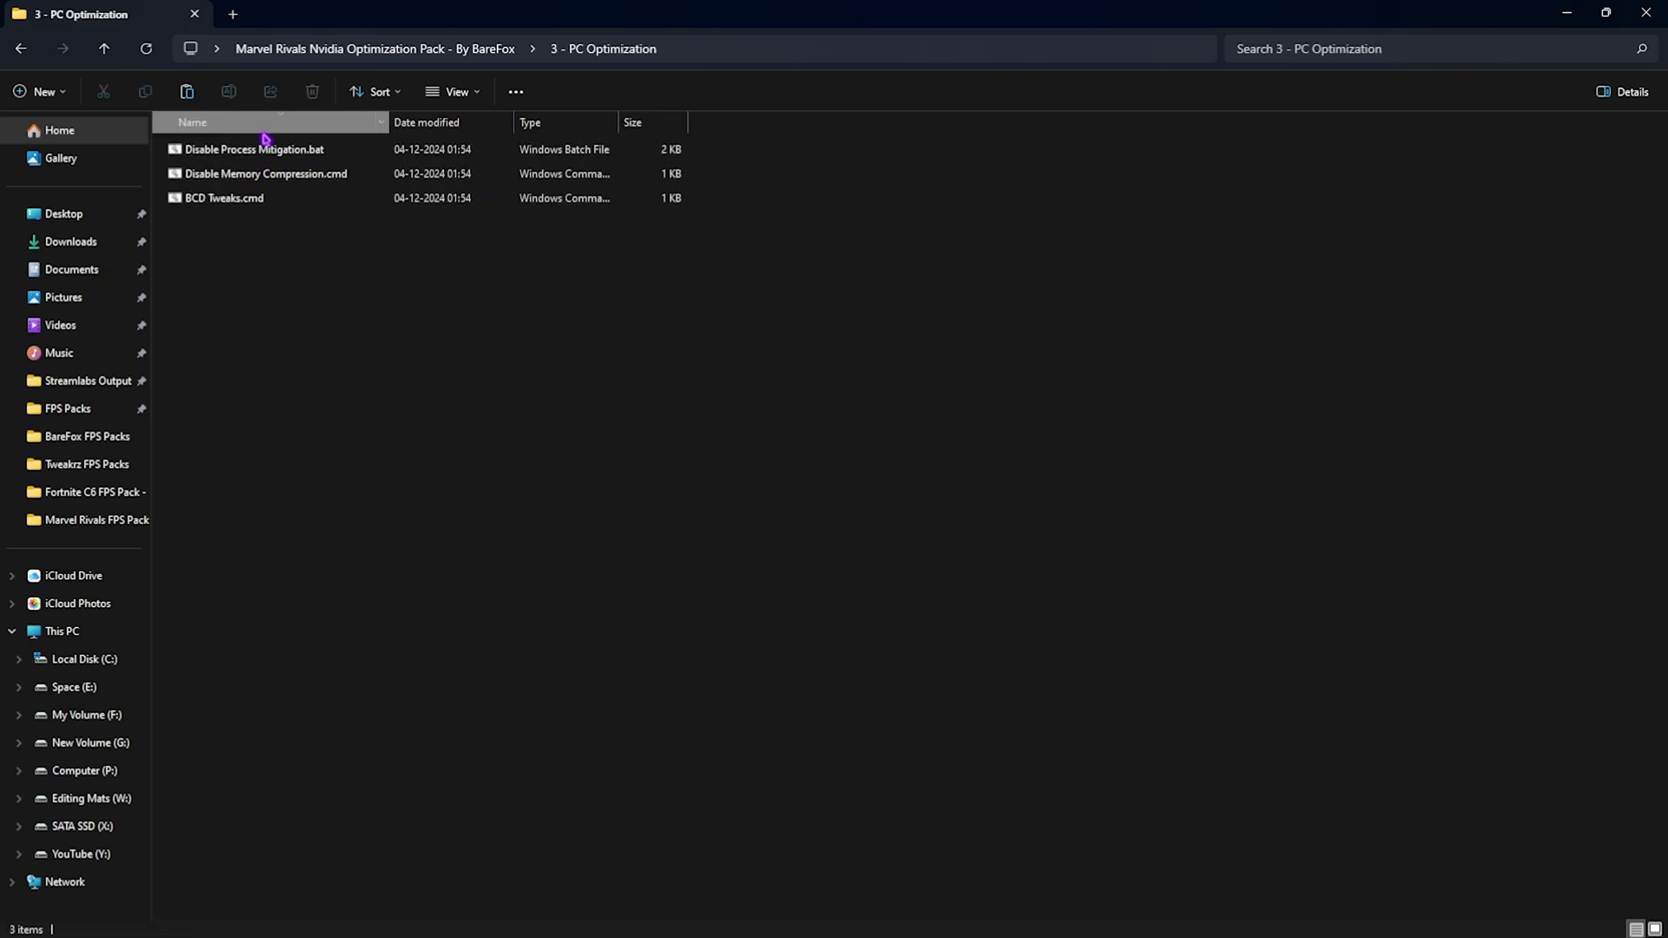
left_click(261, 126)
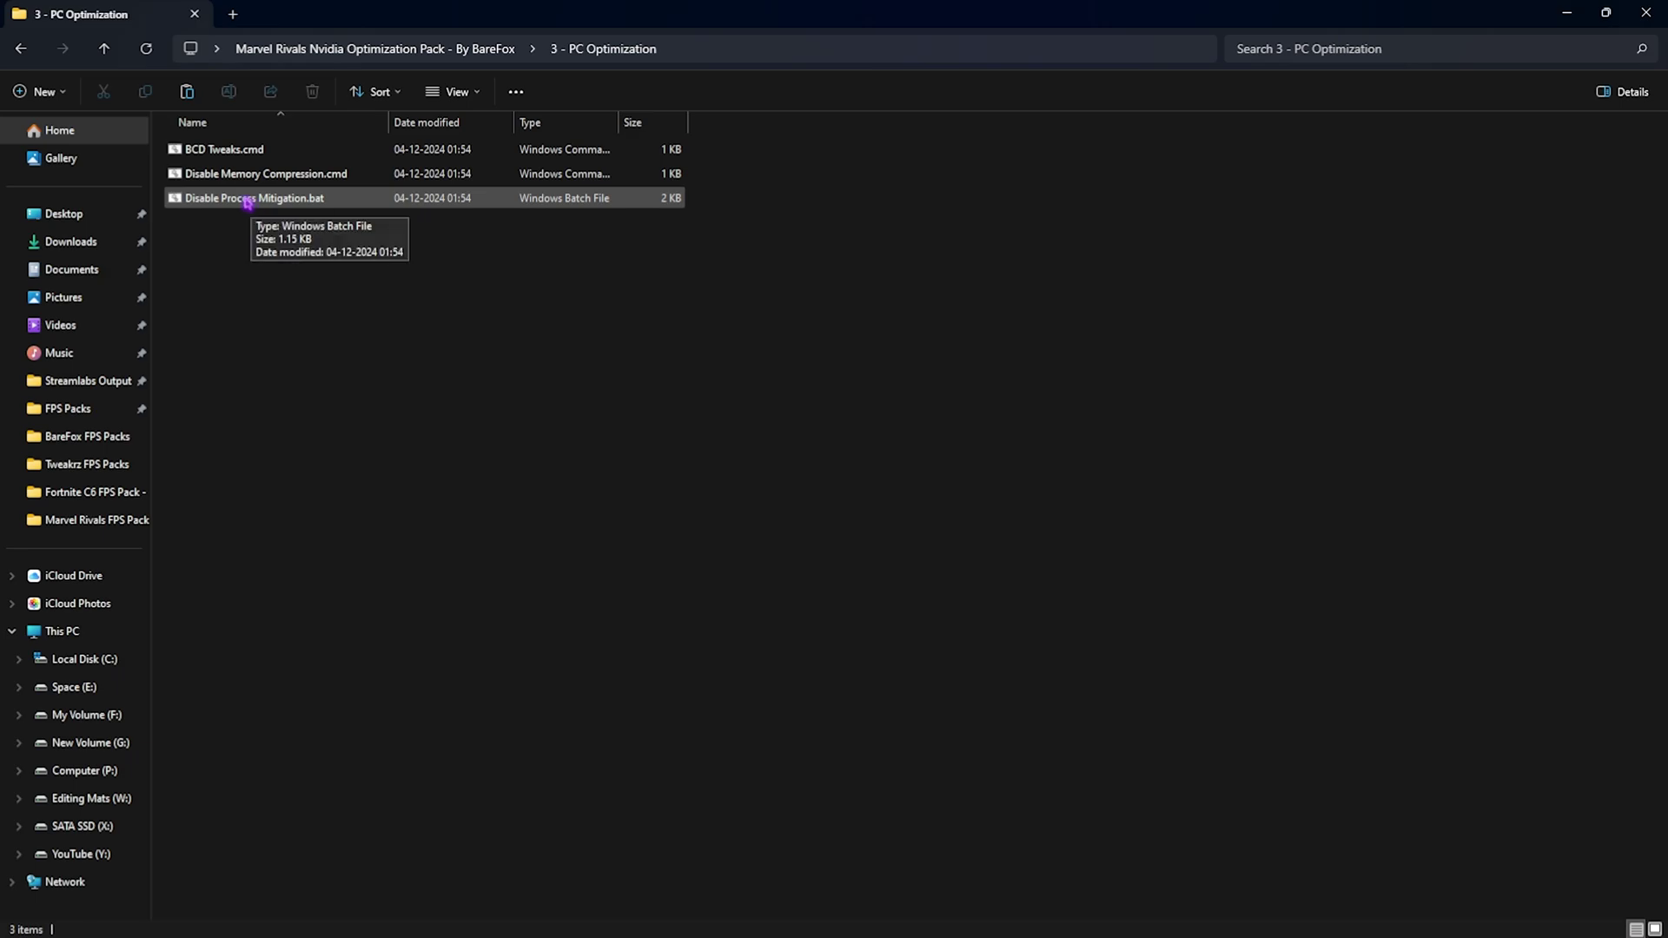
right_click(231, 149)
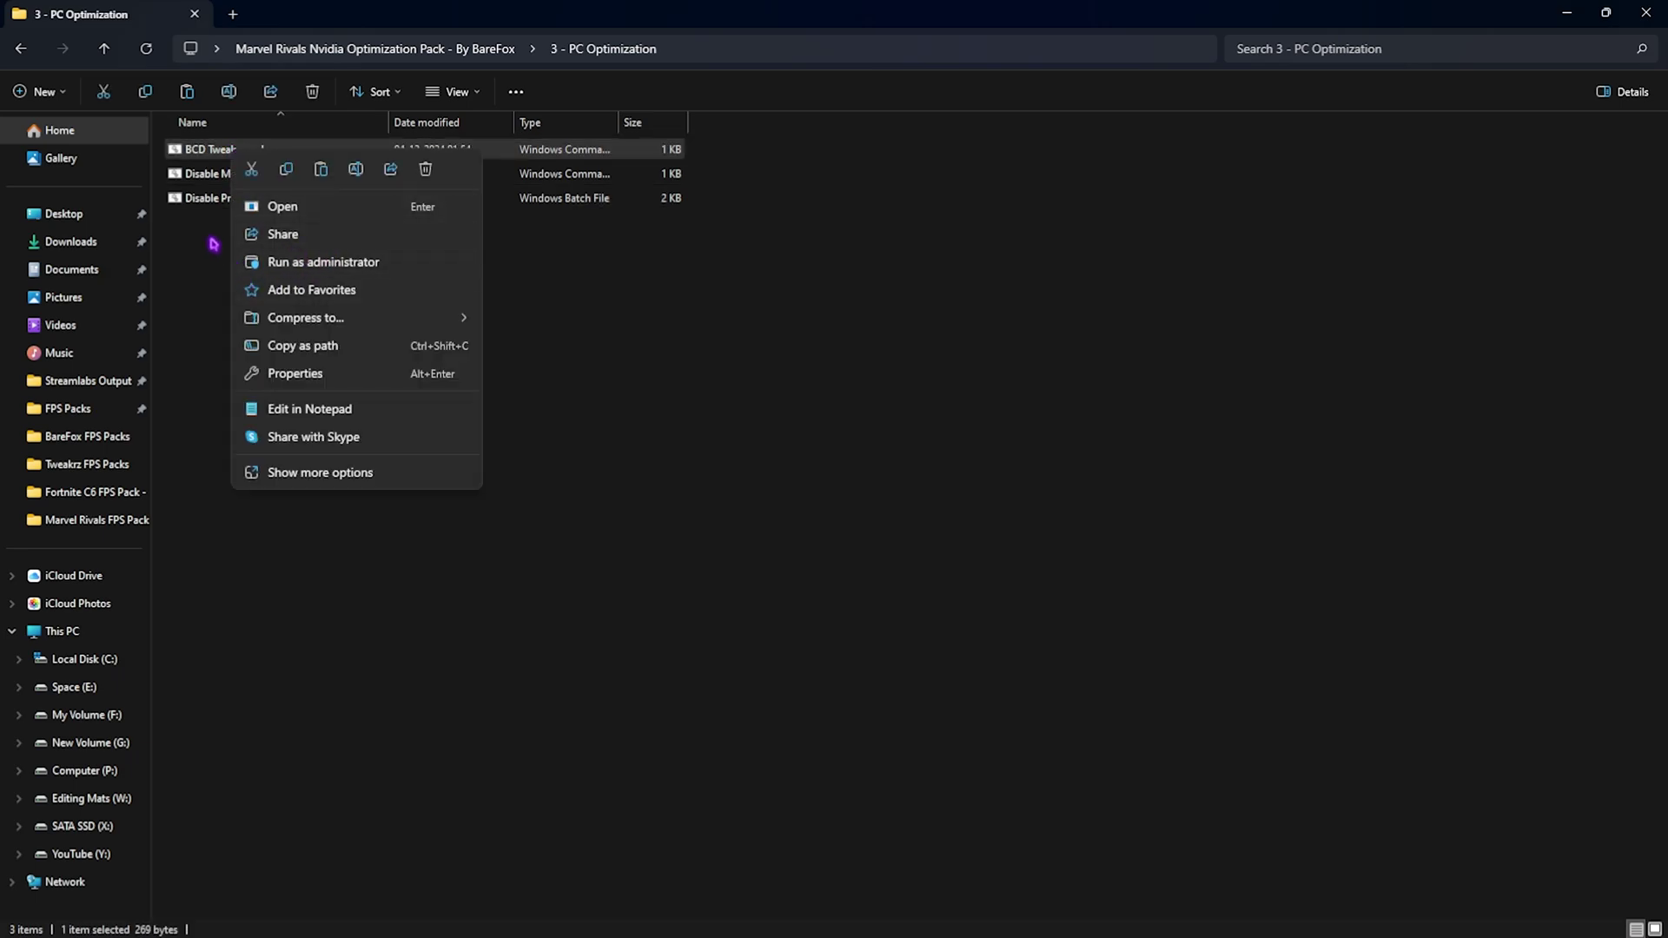
left_click(323, 409)
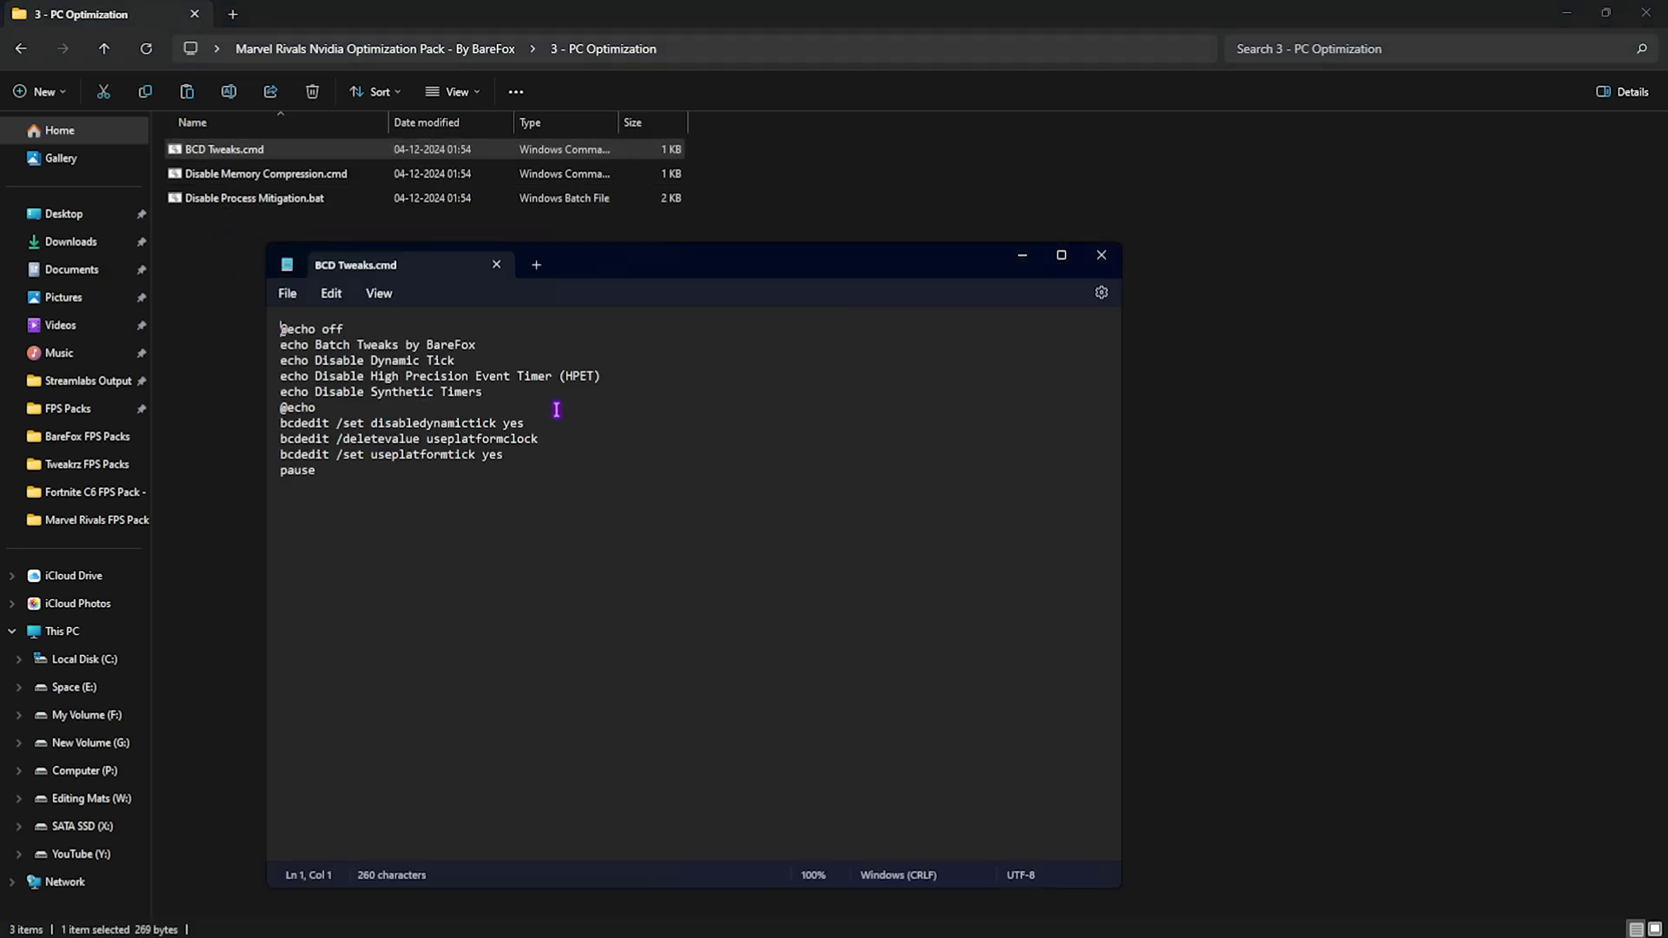
left_click(496, 265)
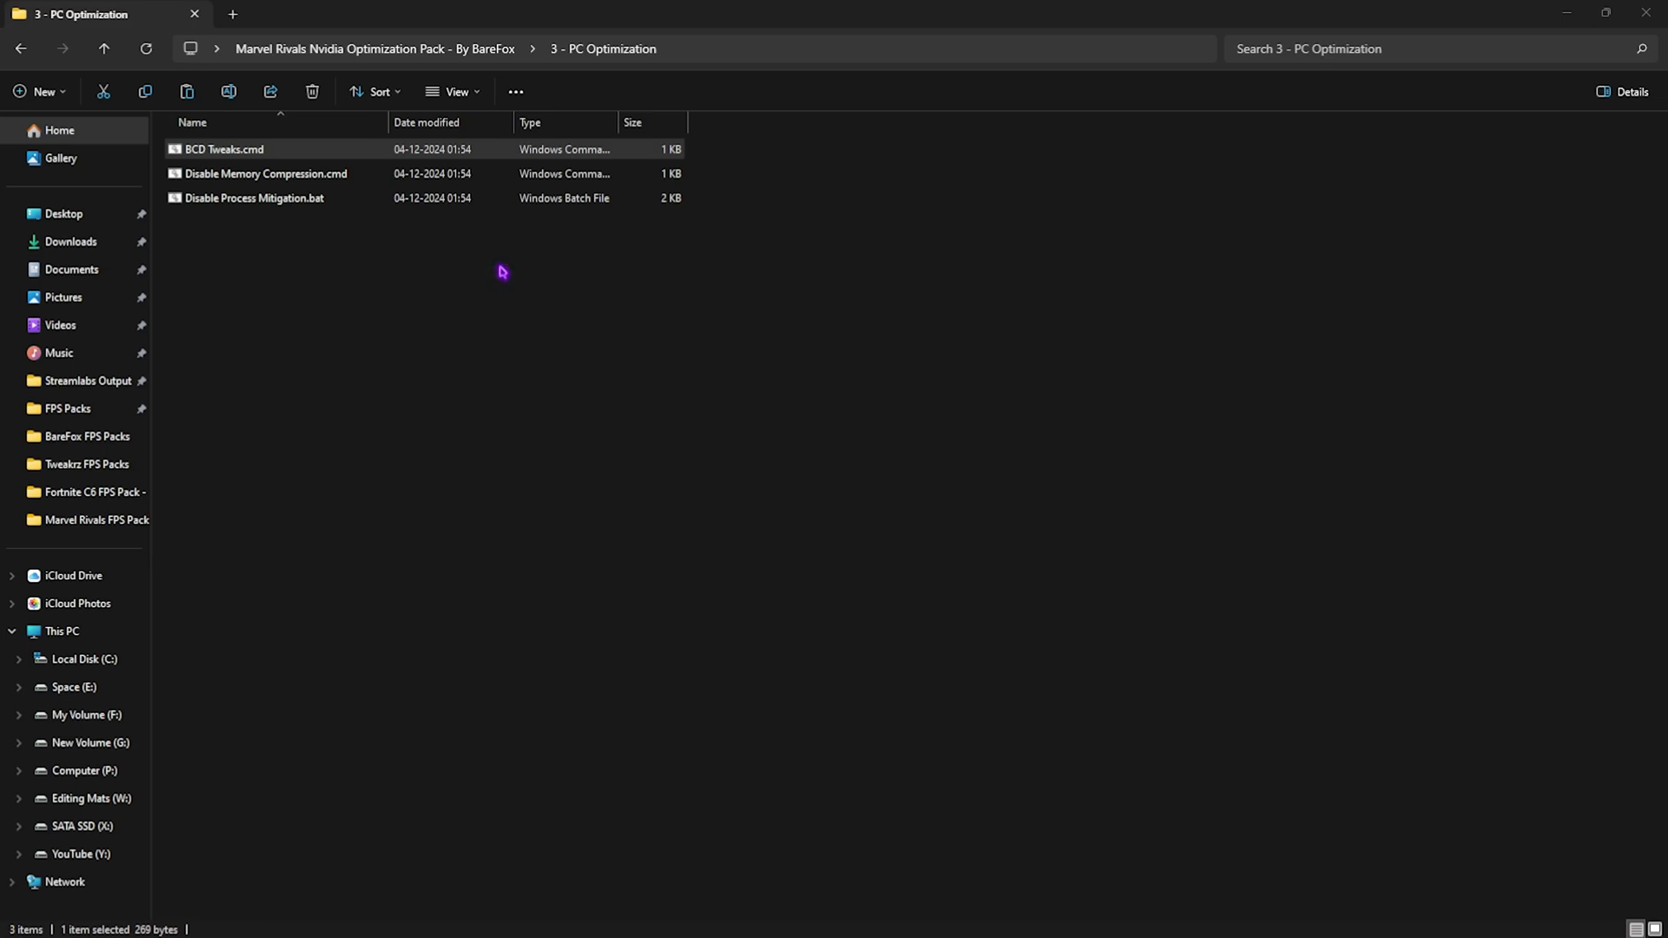
- Run MSI Mode Utility 3.0.exe from the 4 - Programs folder as administrator
left_click(408, 49)
double_click(231, 222)
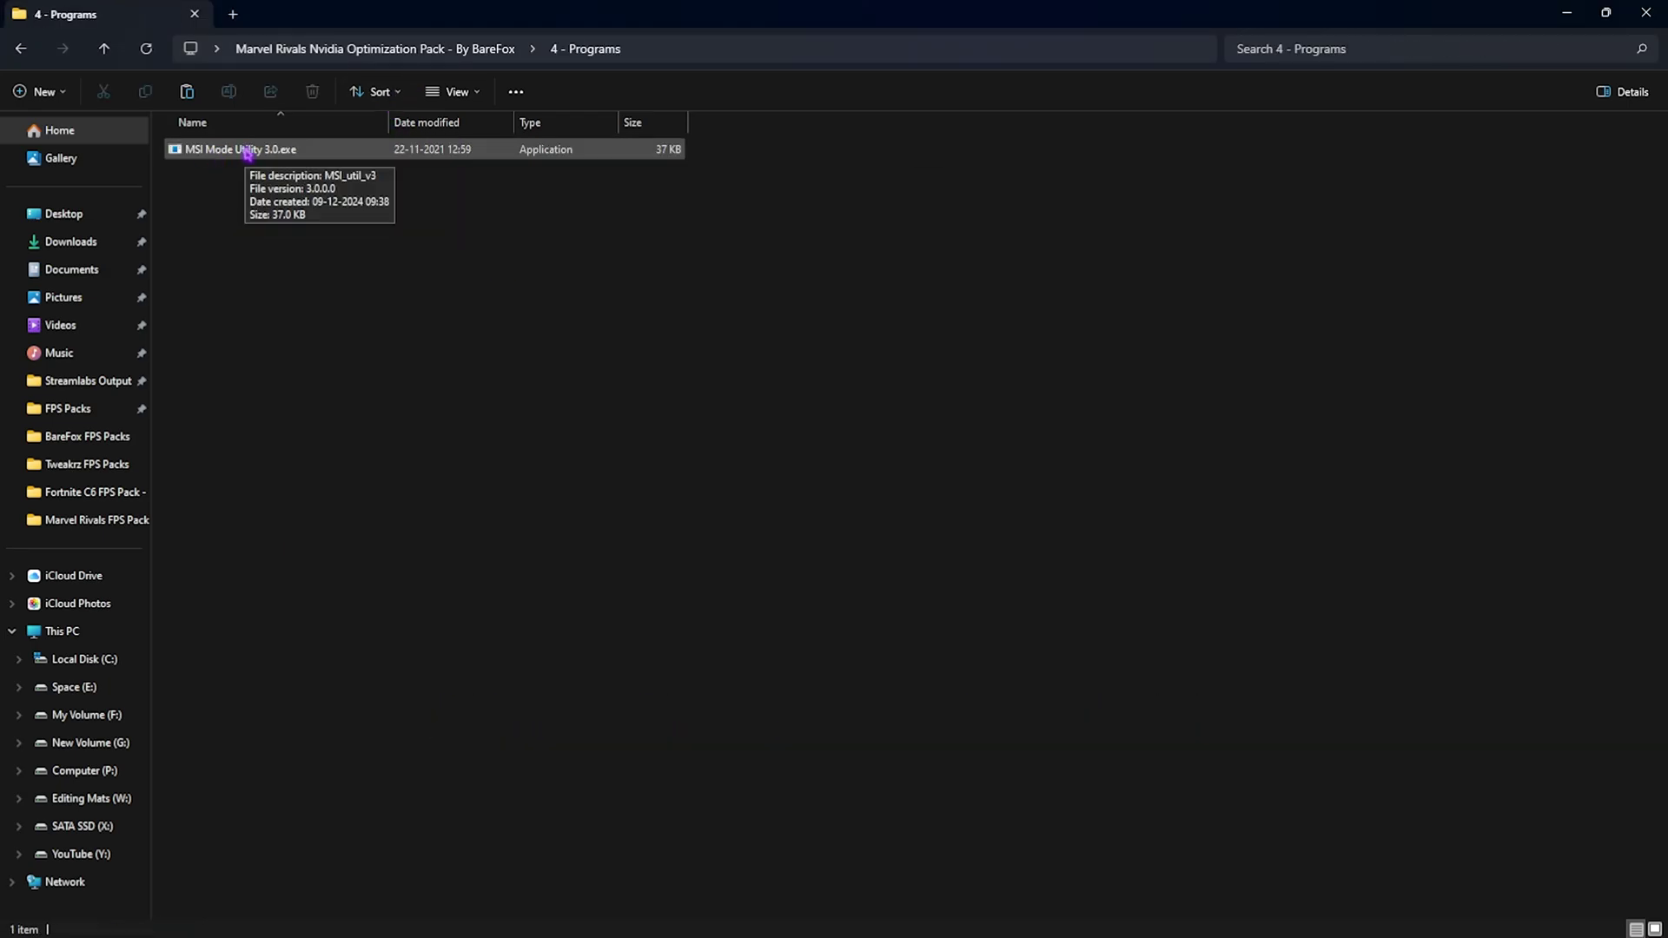
right_click(247, 153)
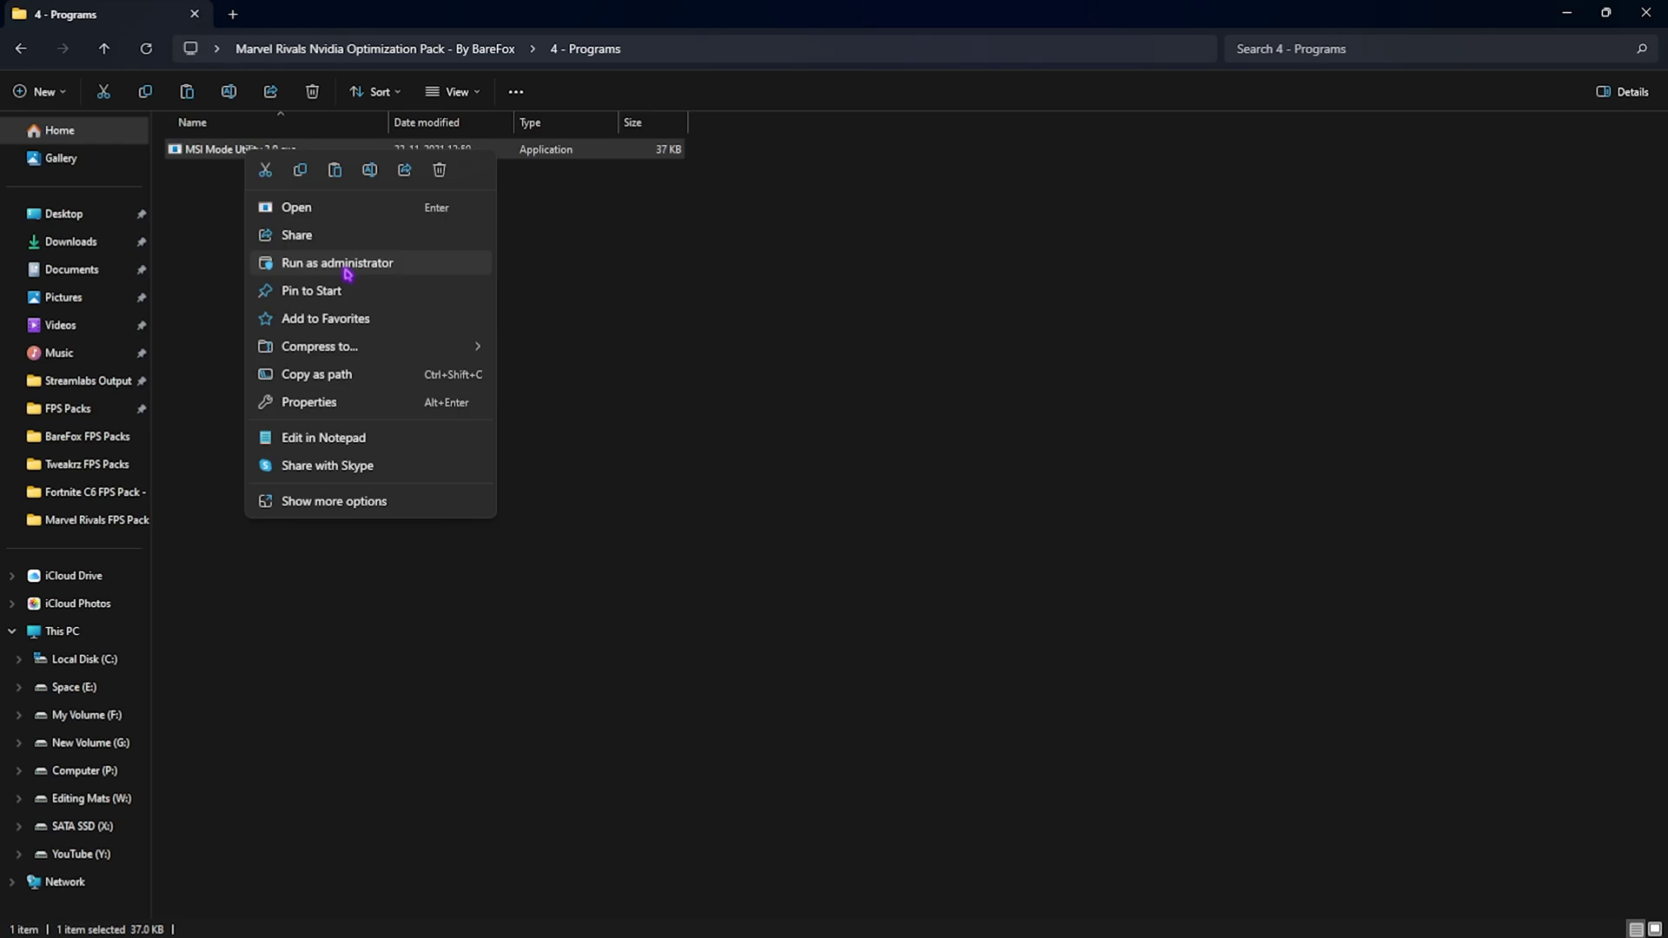
left_click(346, 264)
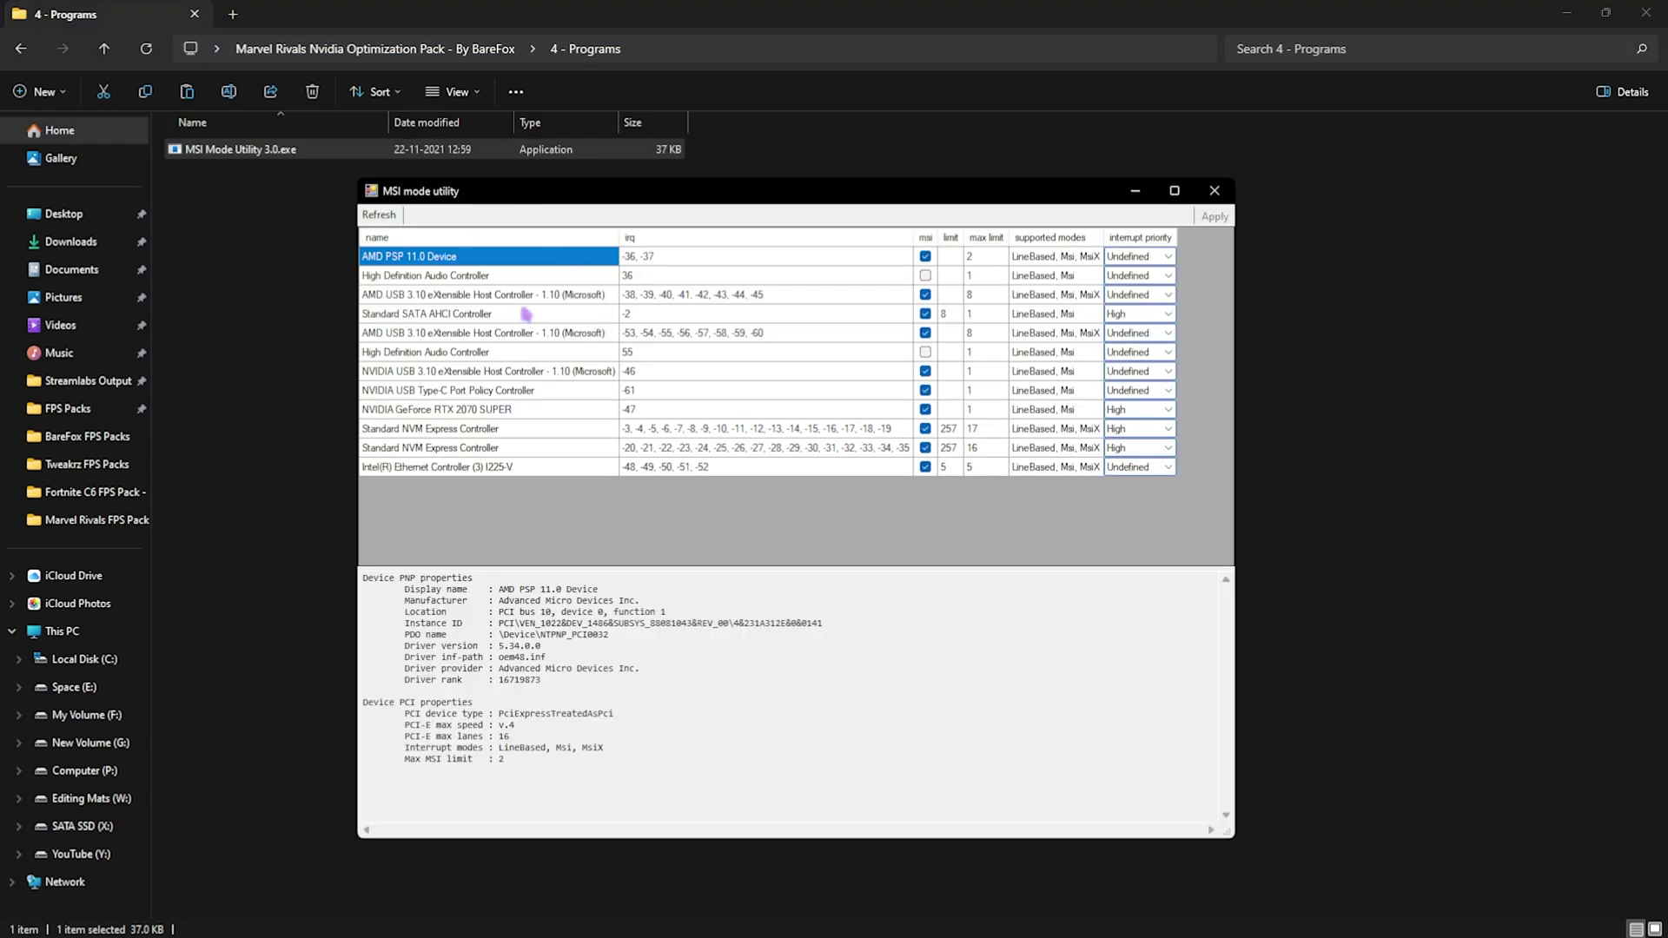
- Keep the RTX 2070 SUPER interrupt priority at High, then close the utility and File Explorer
left_click(499, 411)
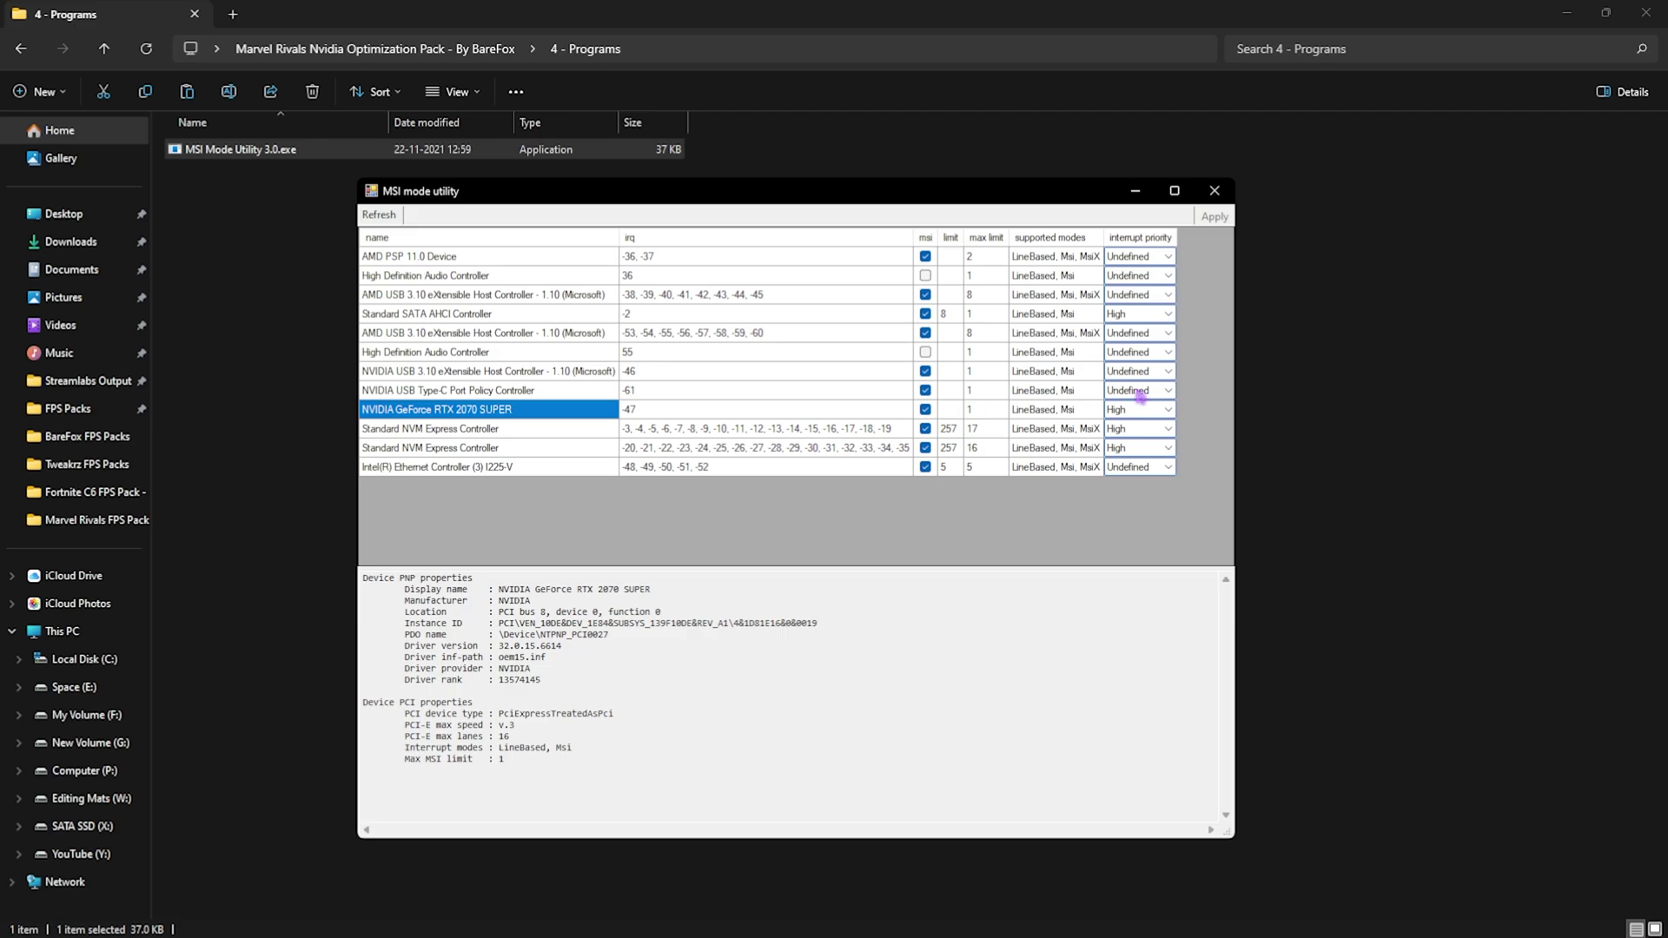
left_click(1169, 411)
left_click(1134, 470)
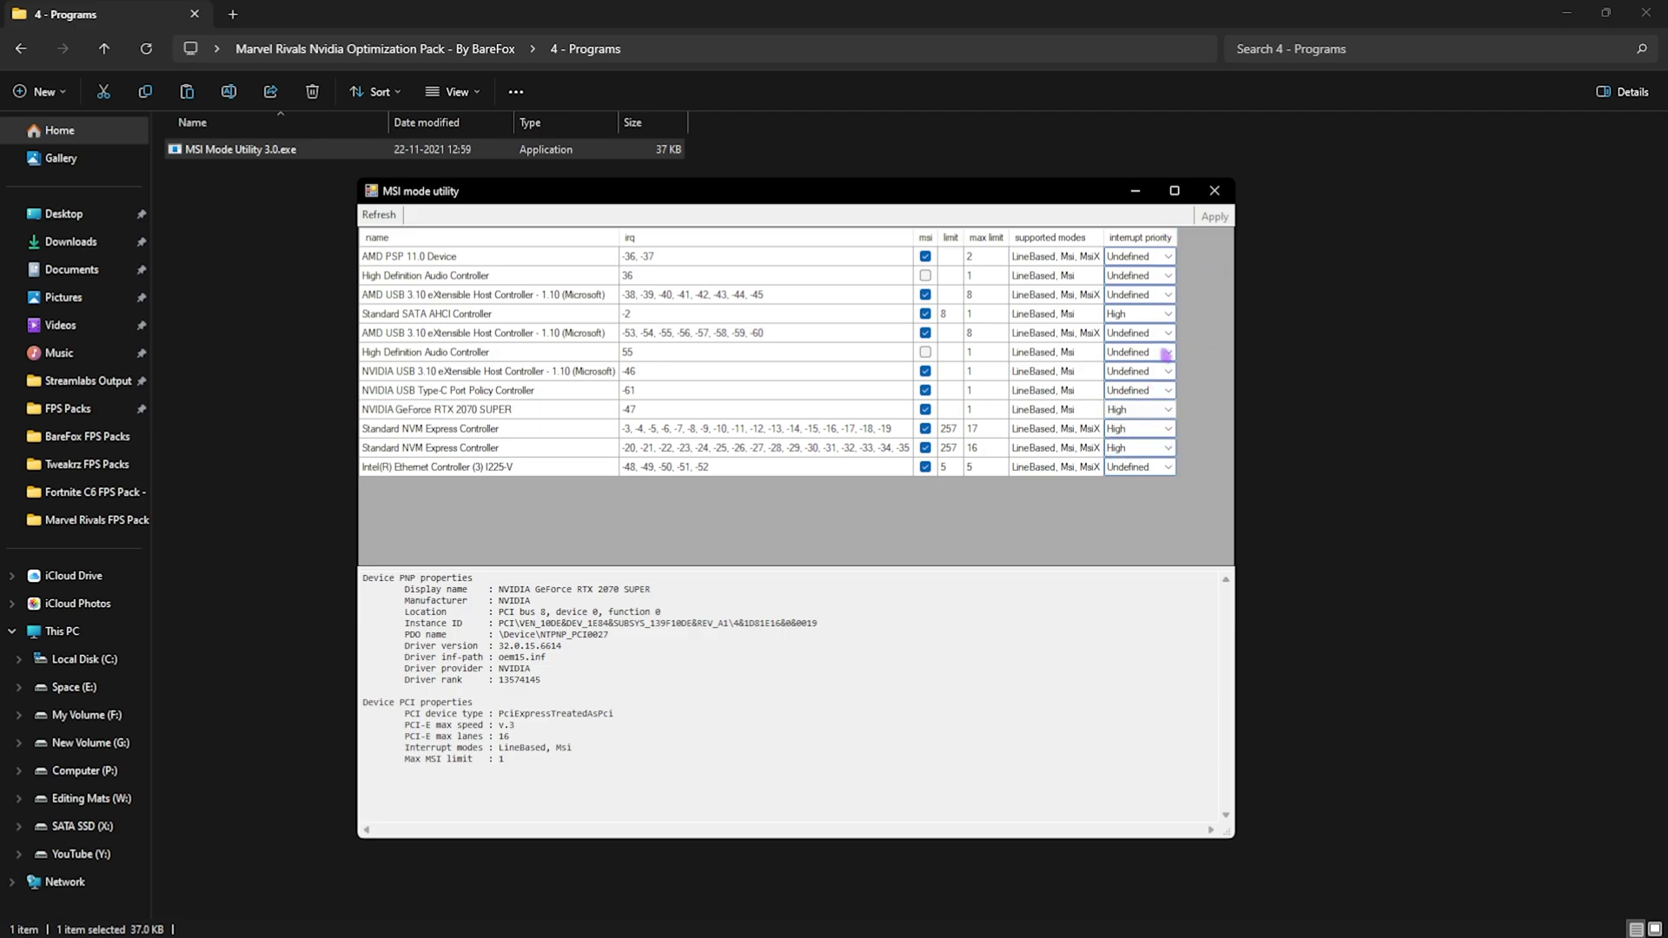
left_click(1215, 191)
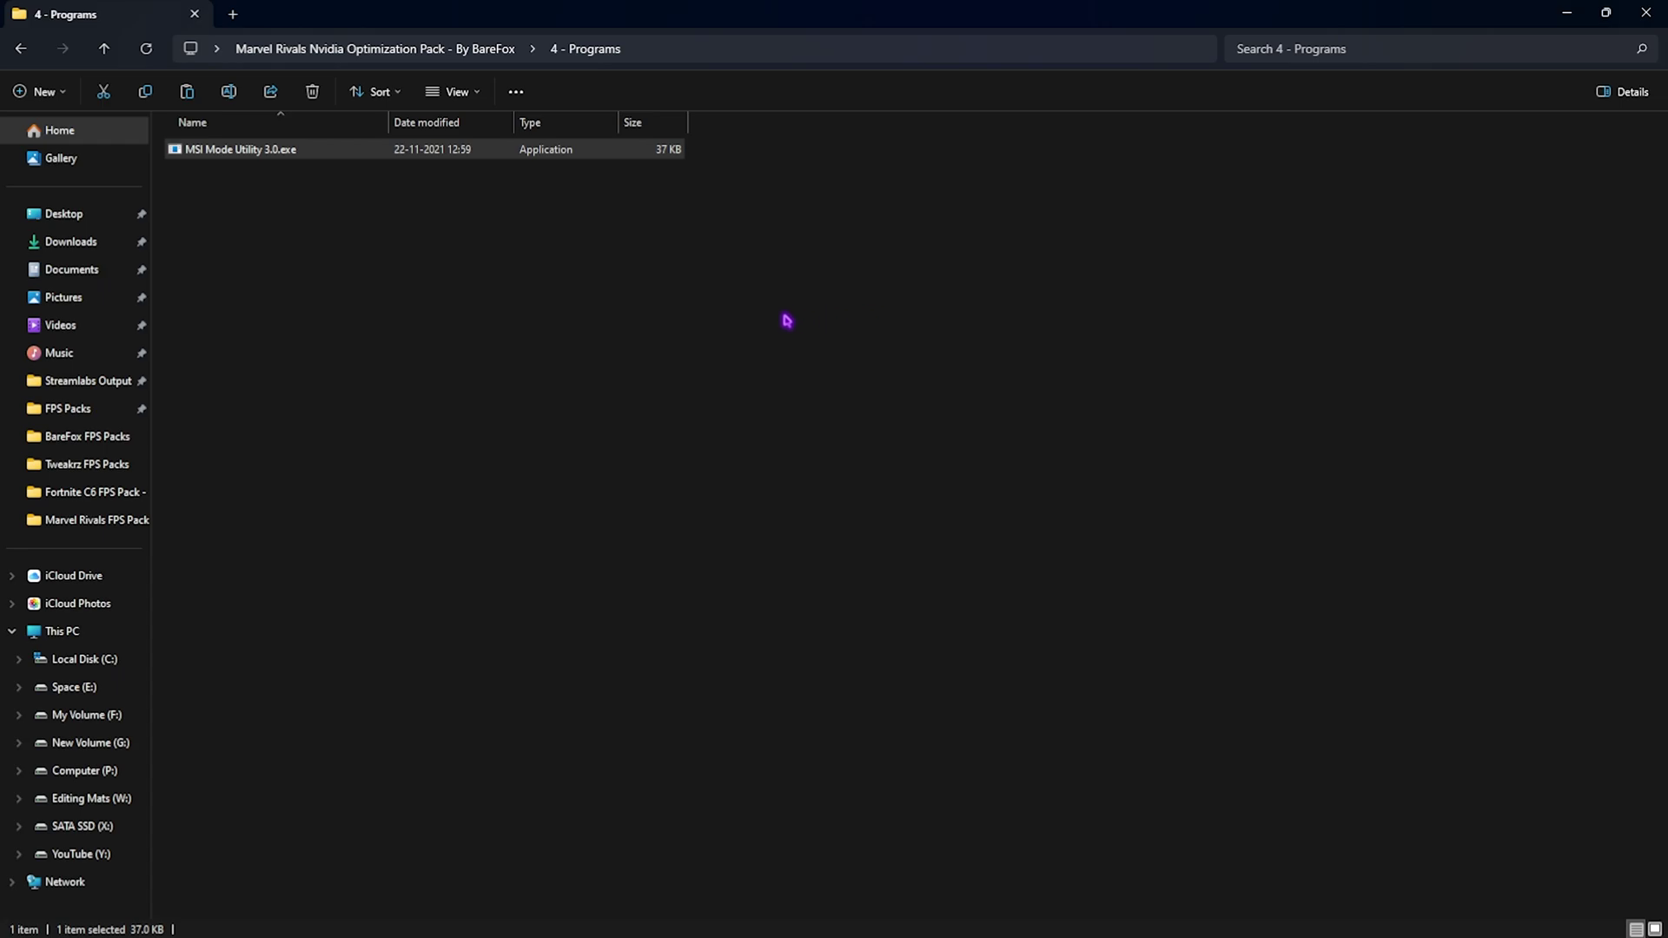
key("alt+Up")
left_click(1645, 13)
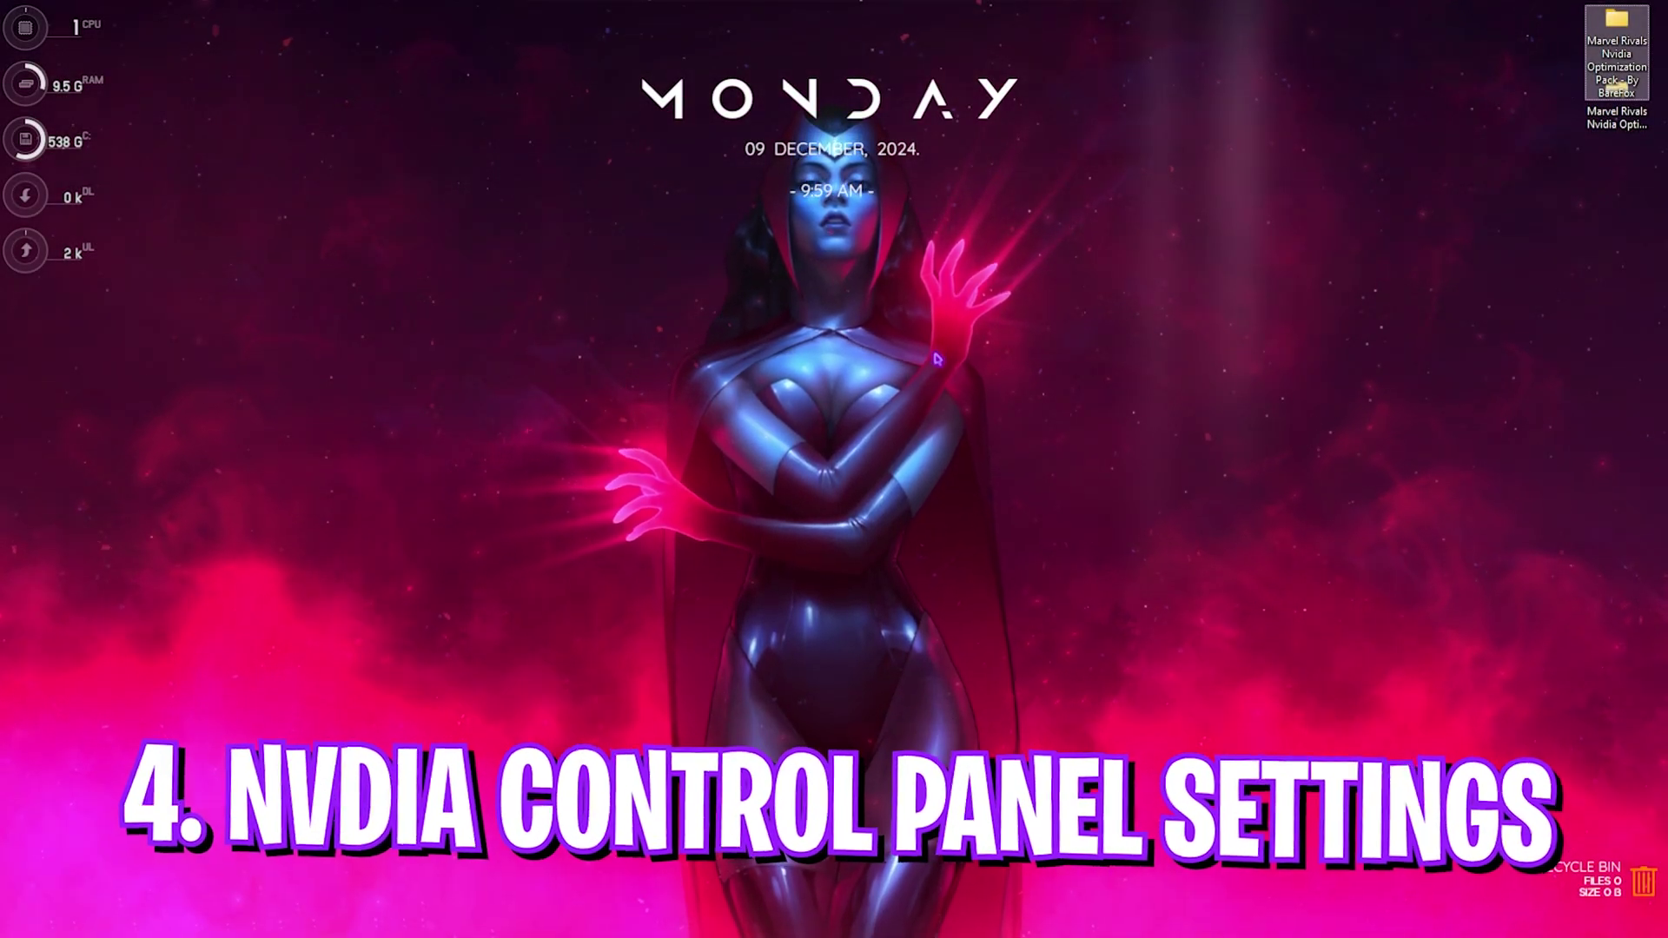
- Launch NVIDIA Control Panel from the desktop's extended context menu and go to Manage 3D settings
left_click(550, 345)
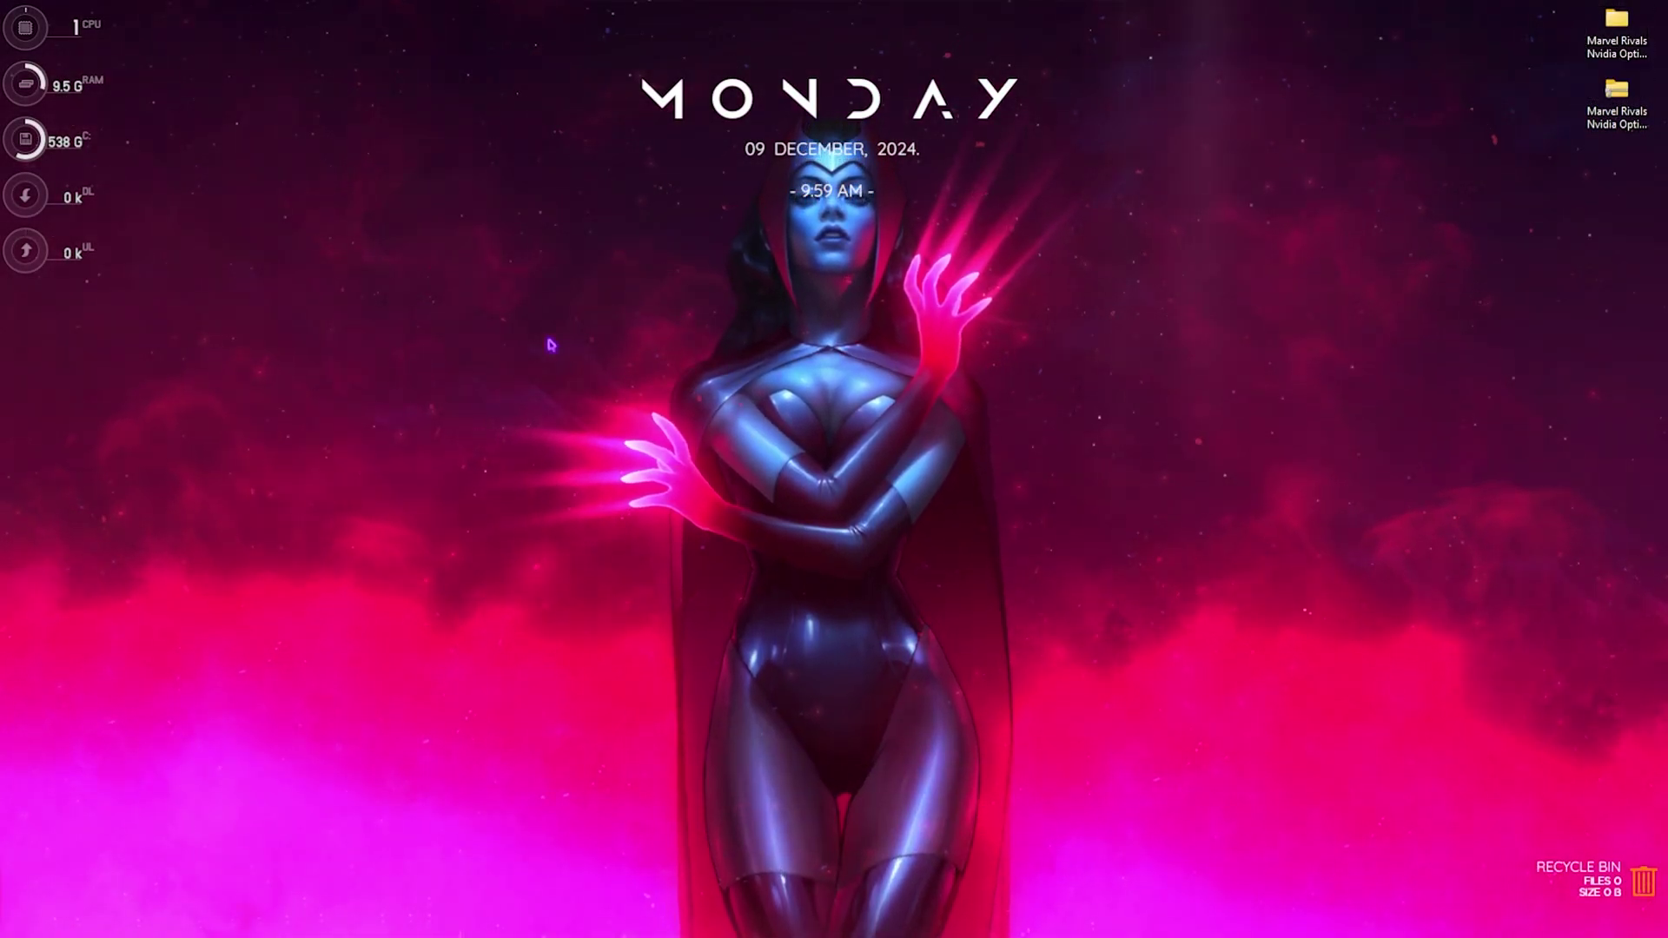
right_click(550, 345)
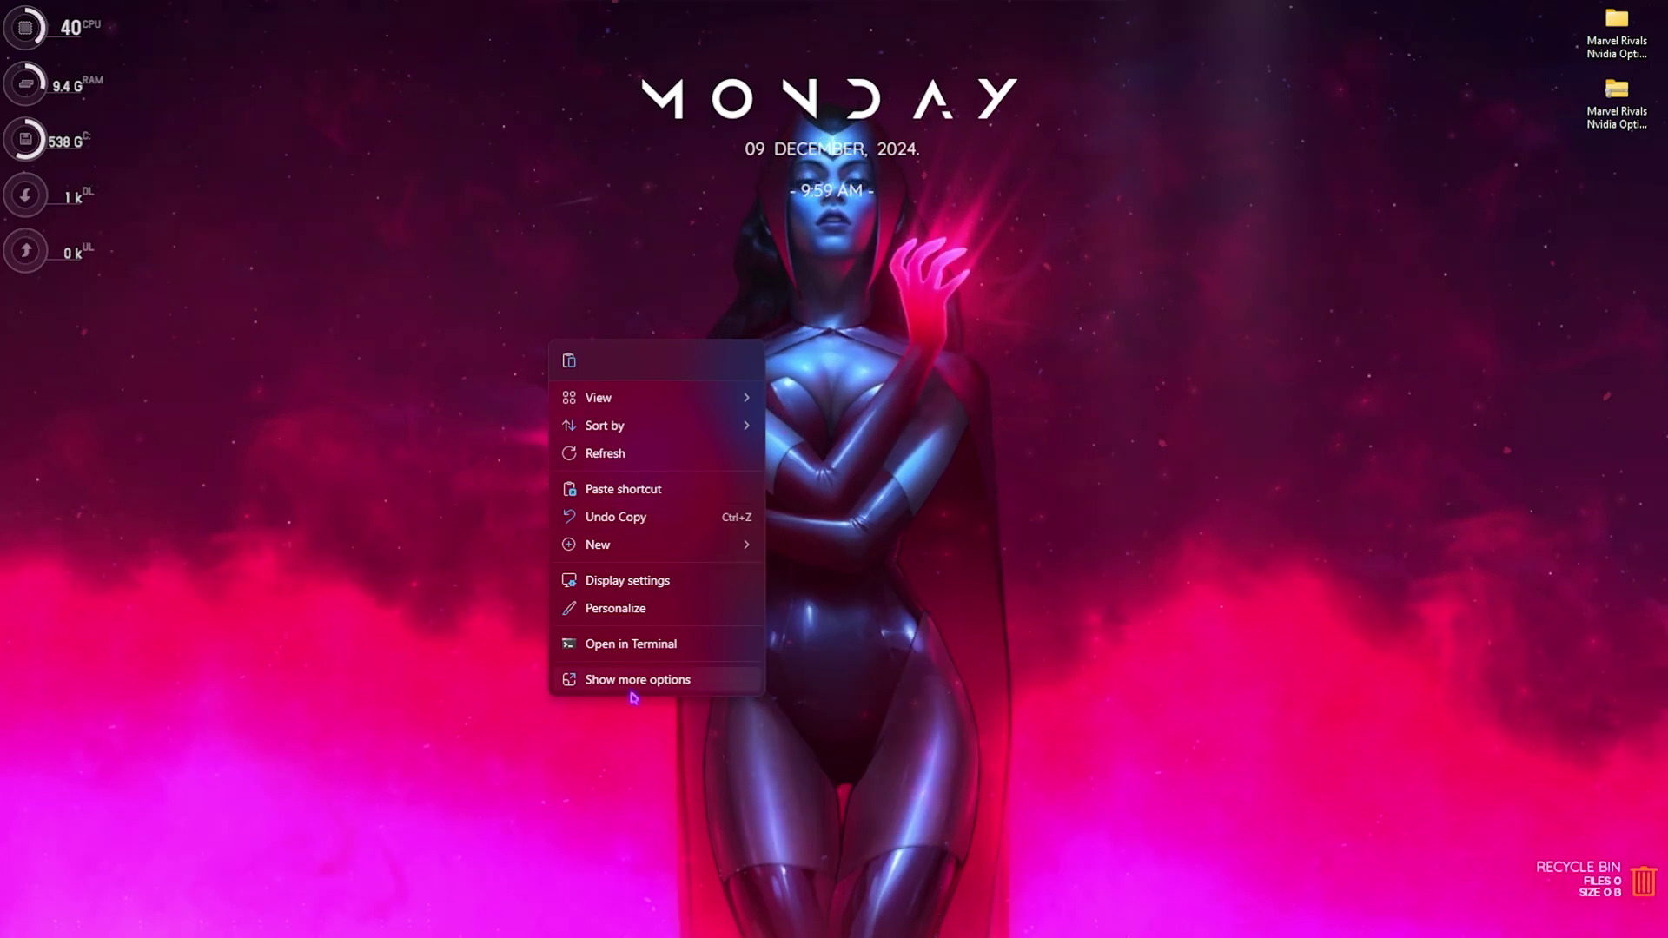
left_click(634, 686)
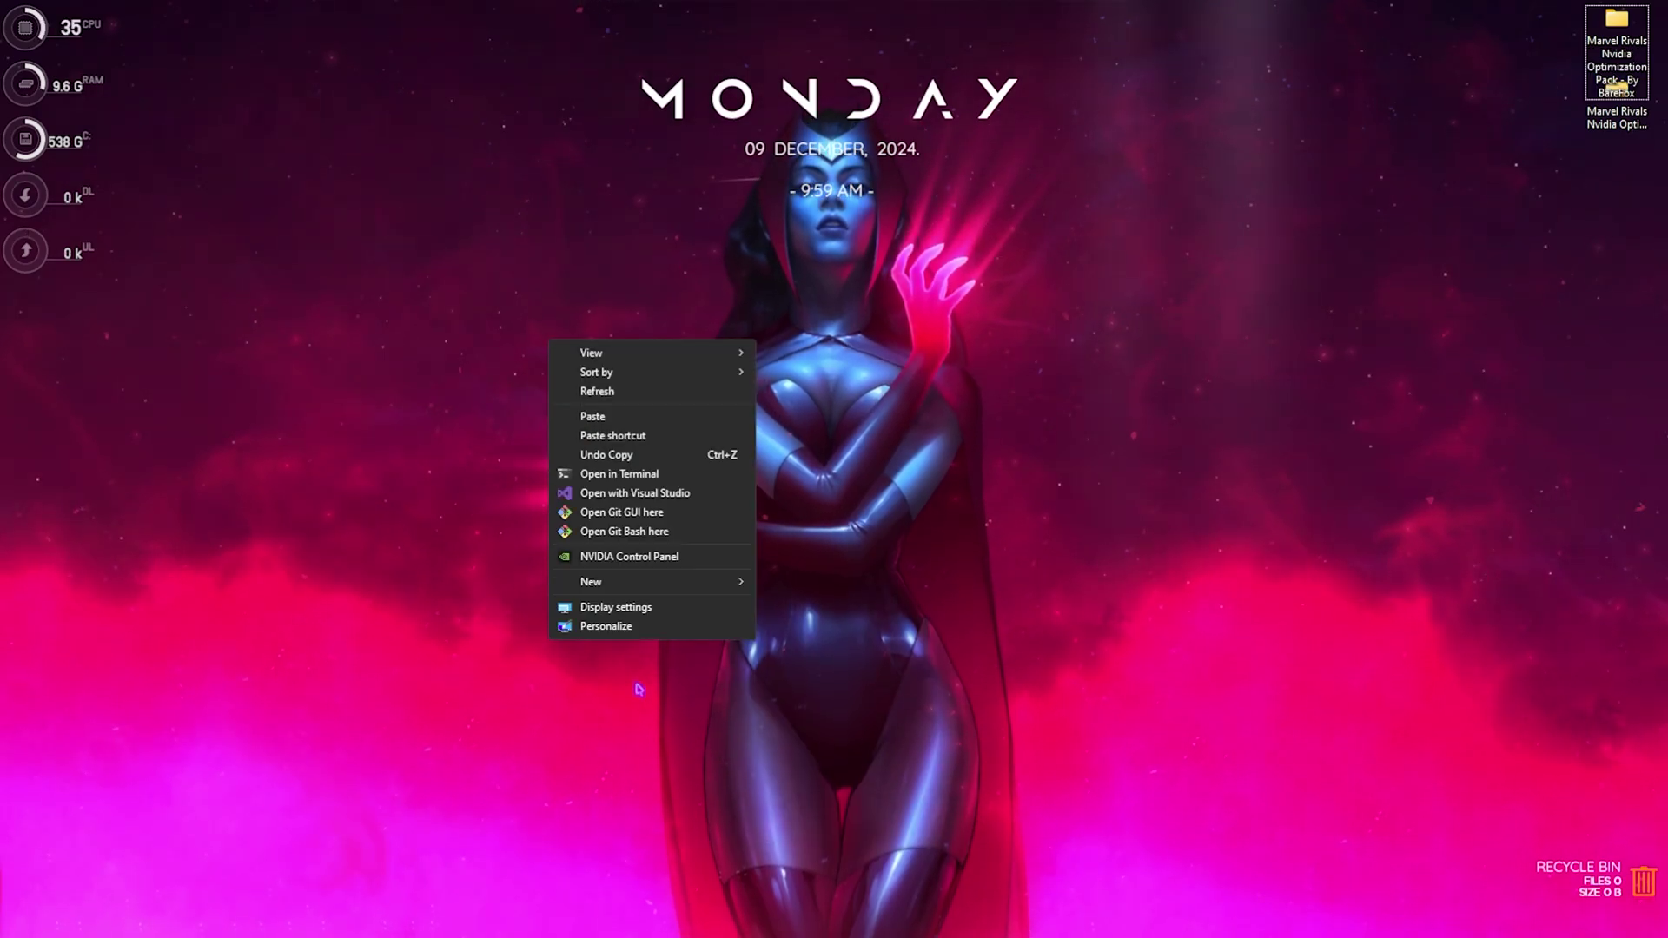
left_click(645, 559)
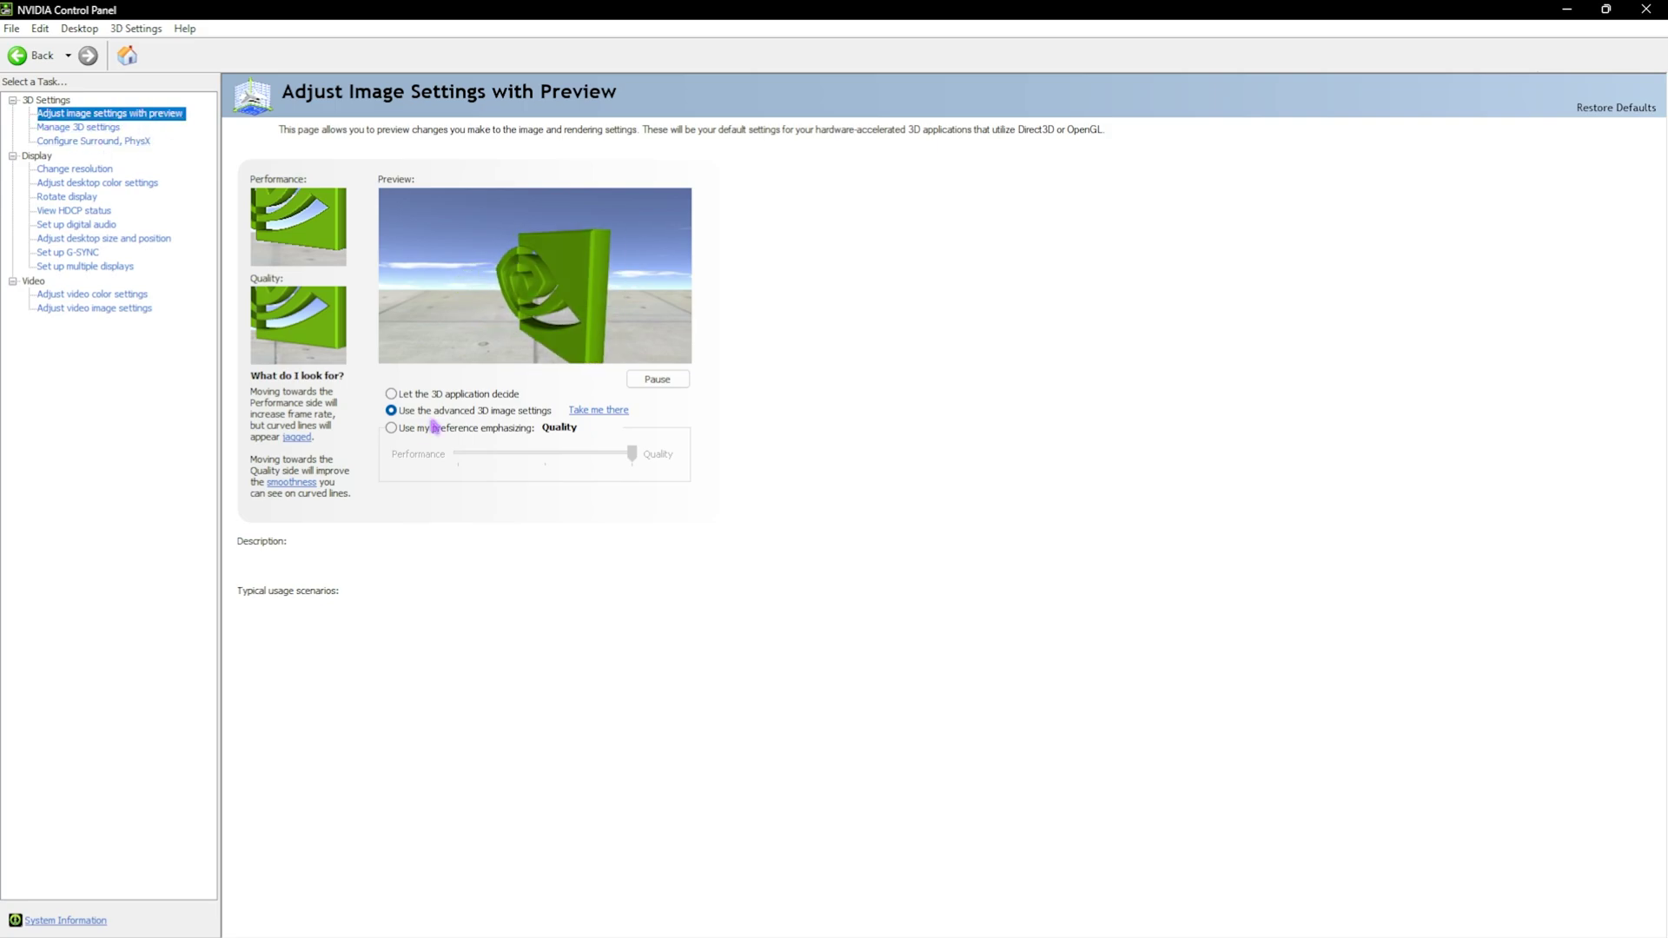
mouse_move(437, 414)
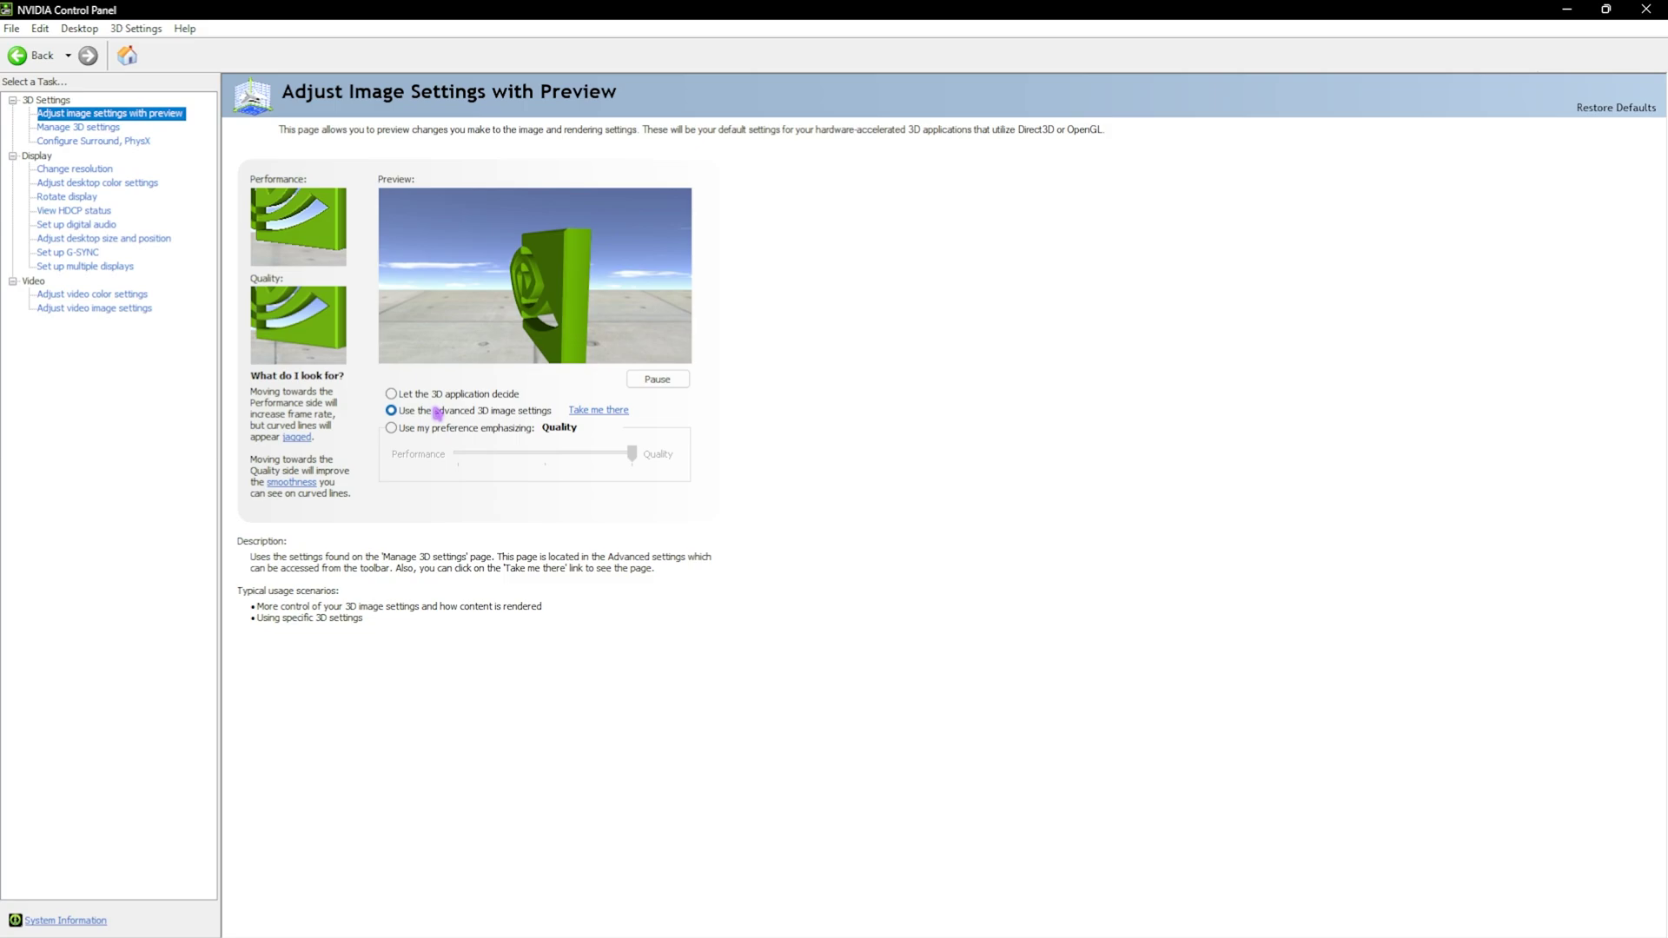
left_click(581, 411)
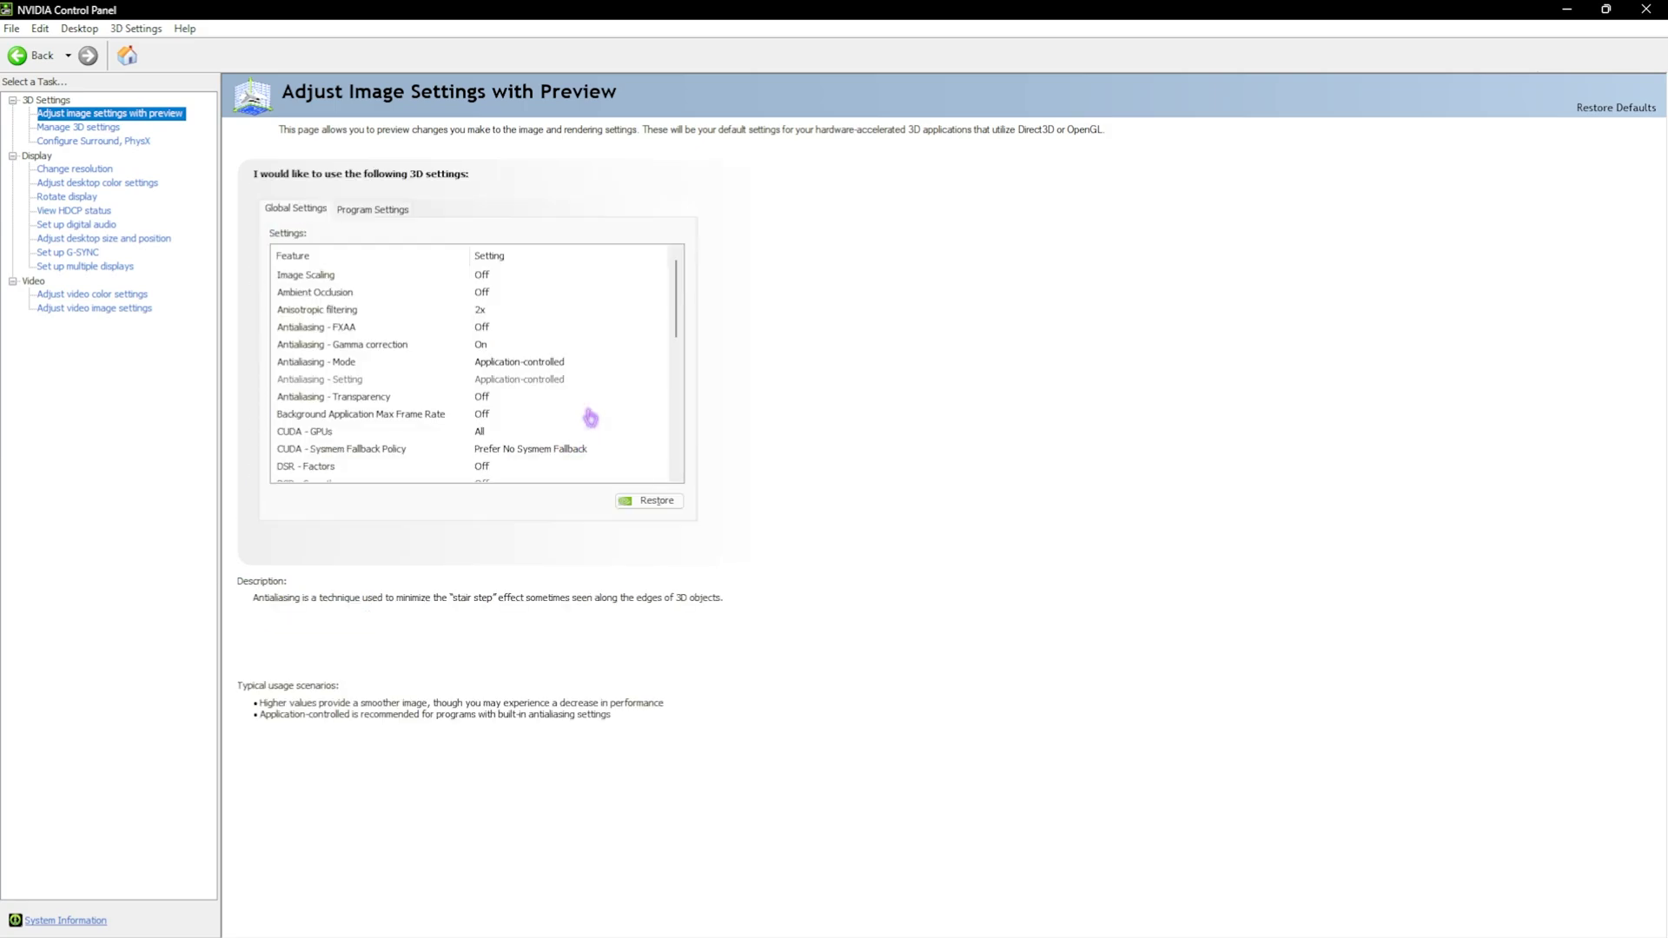
- In Program Settings, add Marvel Rivals from the program list with Add Selected Program
left_click(372, 213)
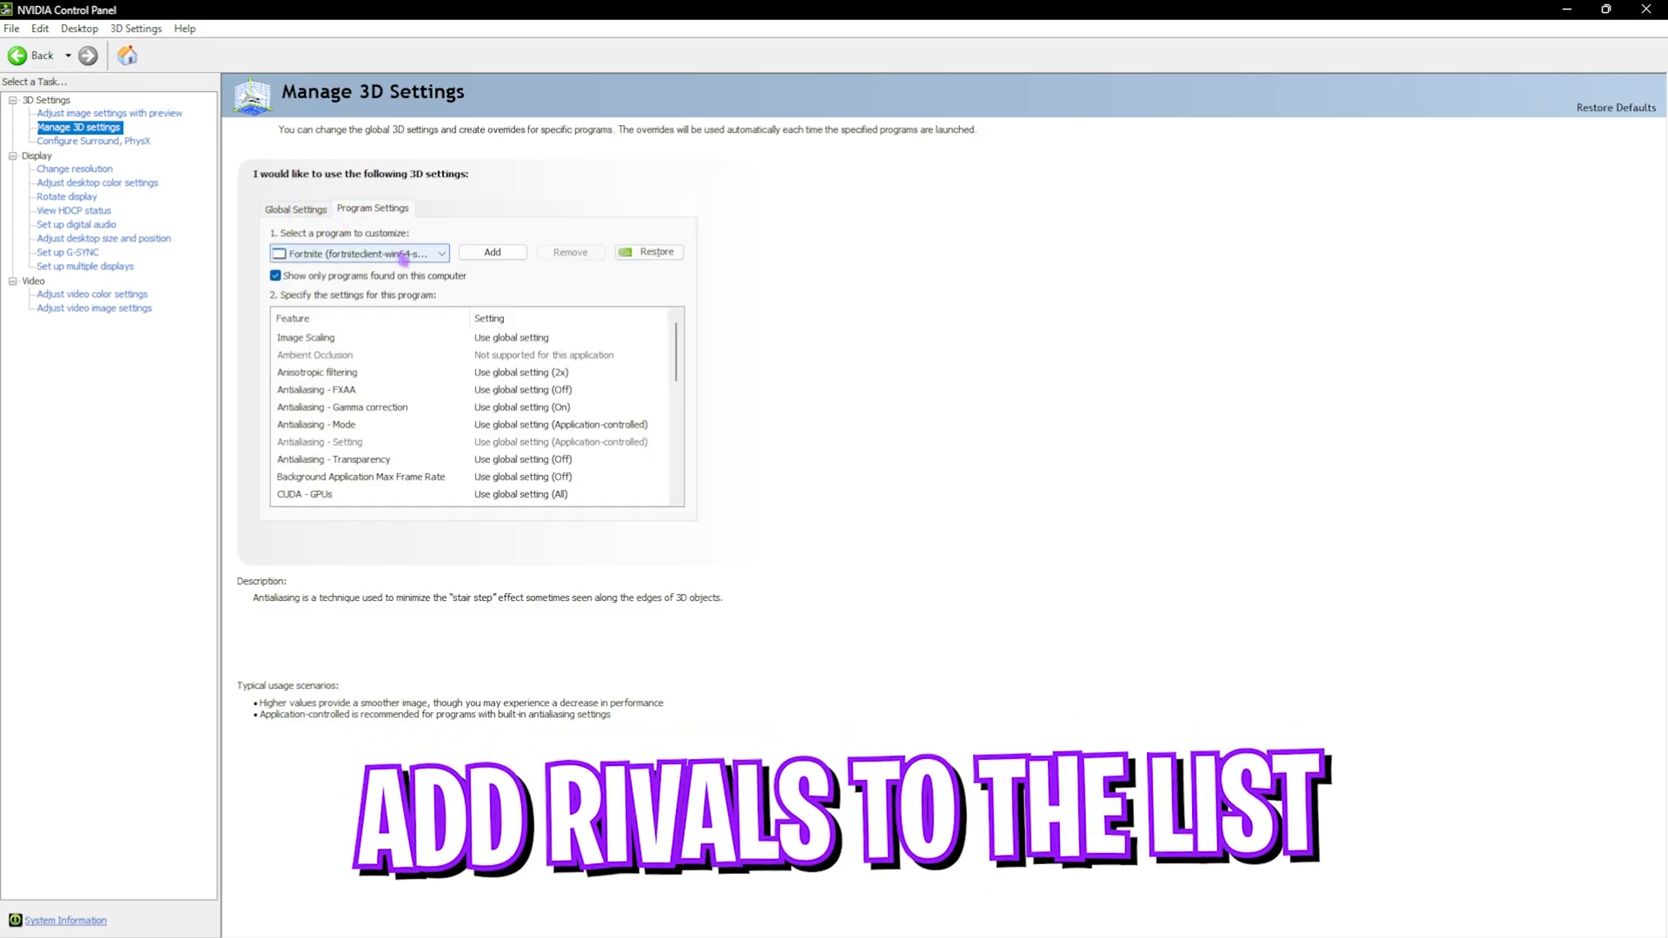
left_click(488, 253)
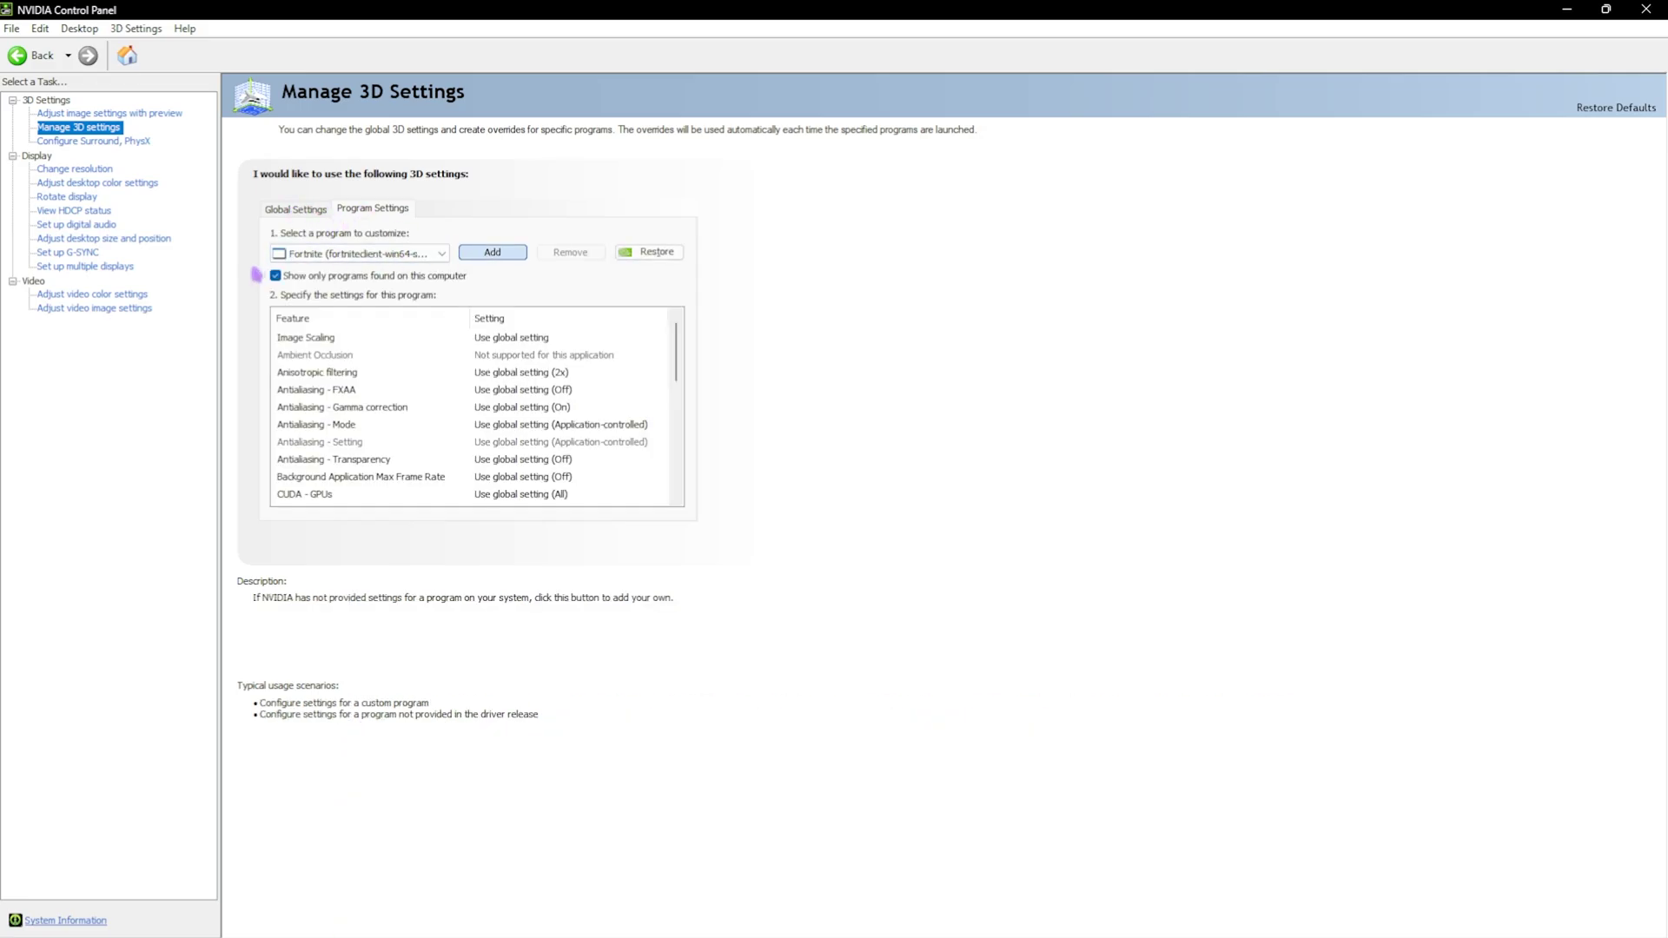
left_click(979, 622)
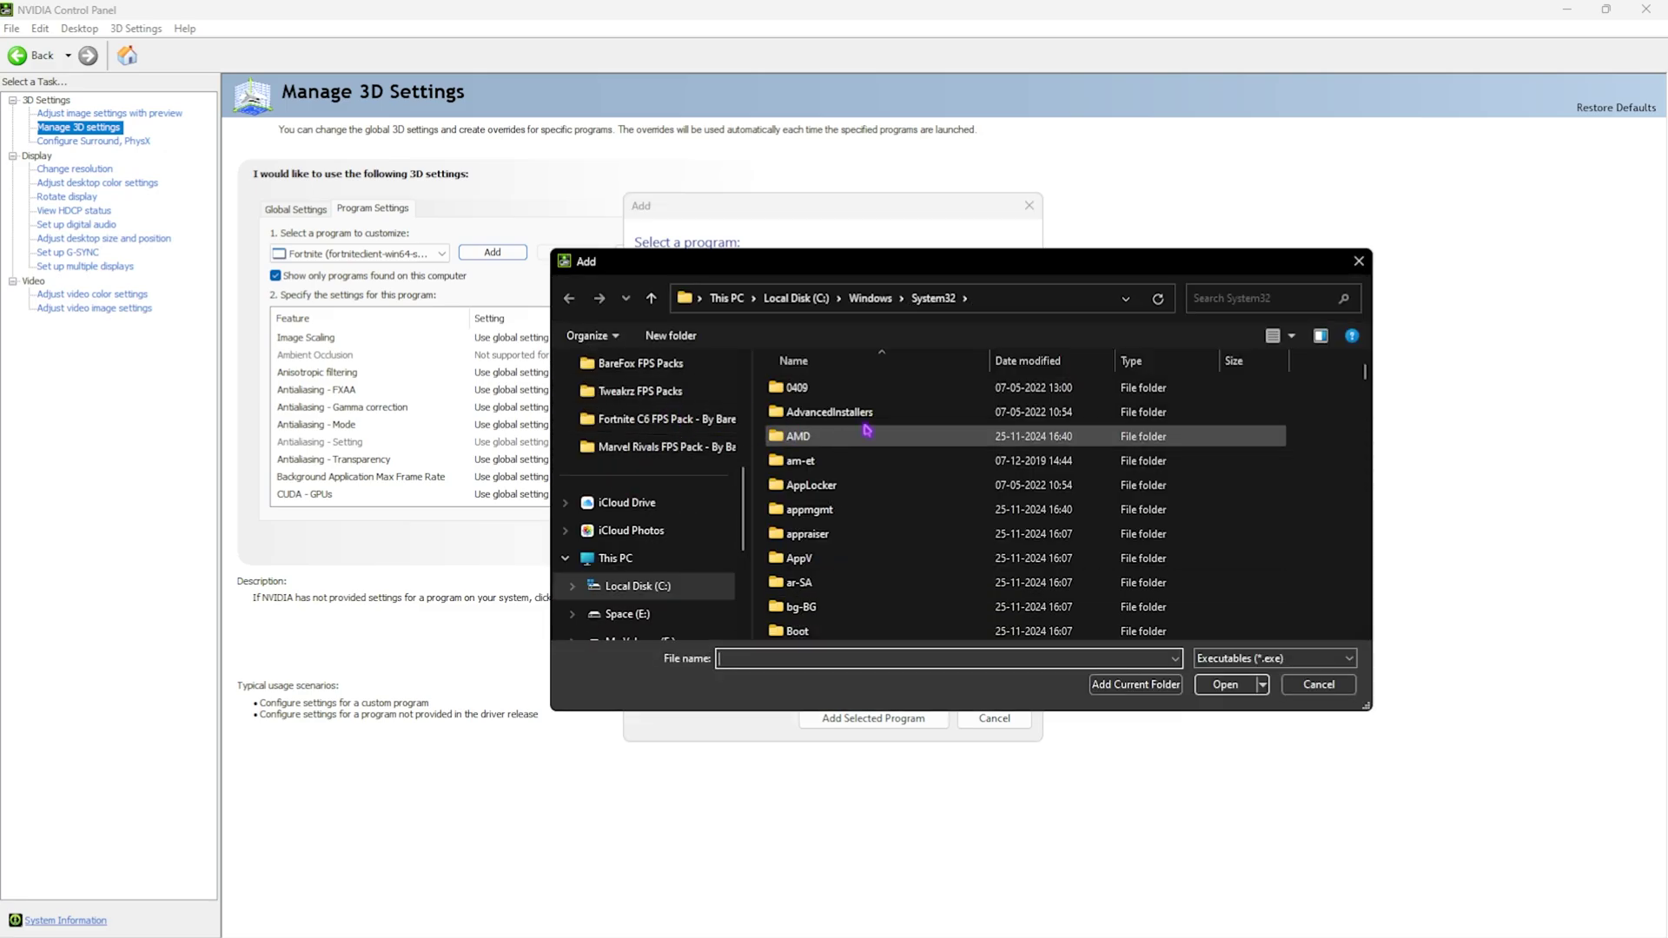
left_click(1359, 261)
left_click(701, 581)
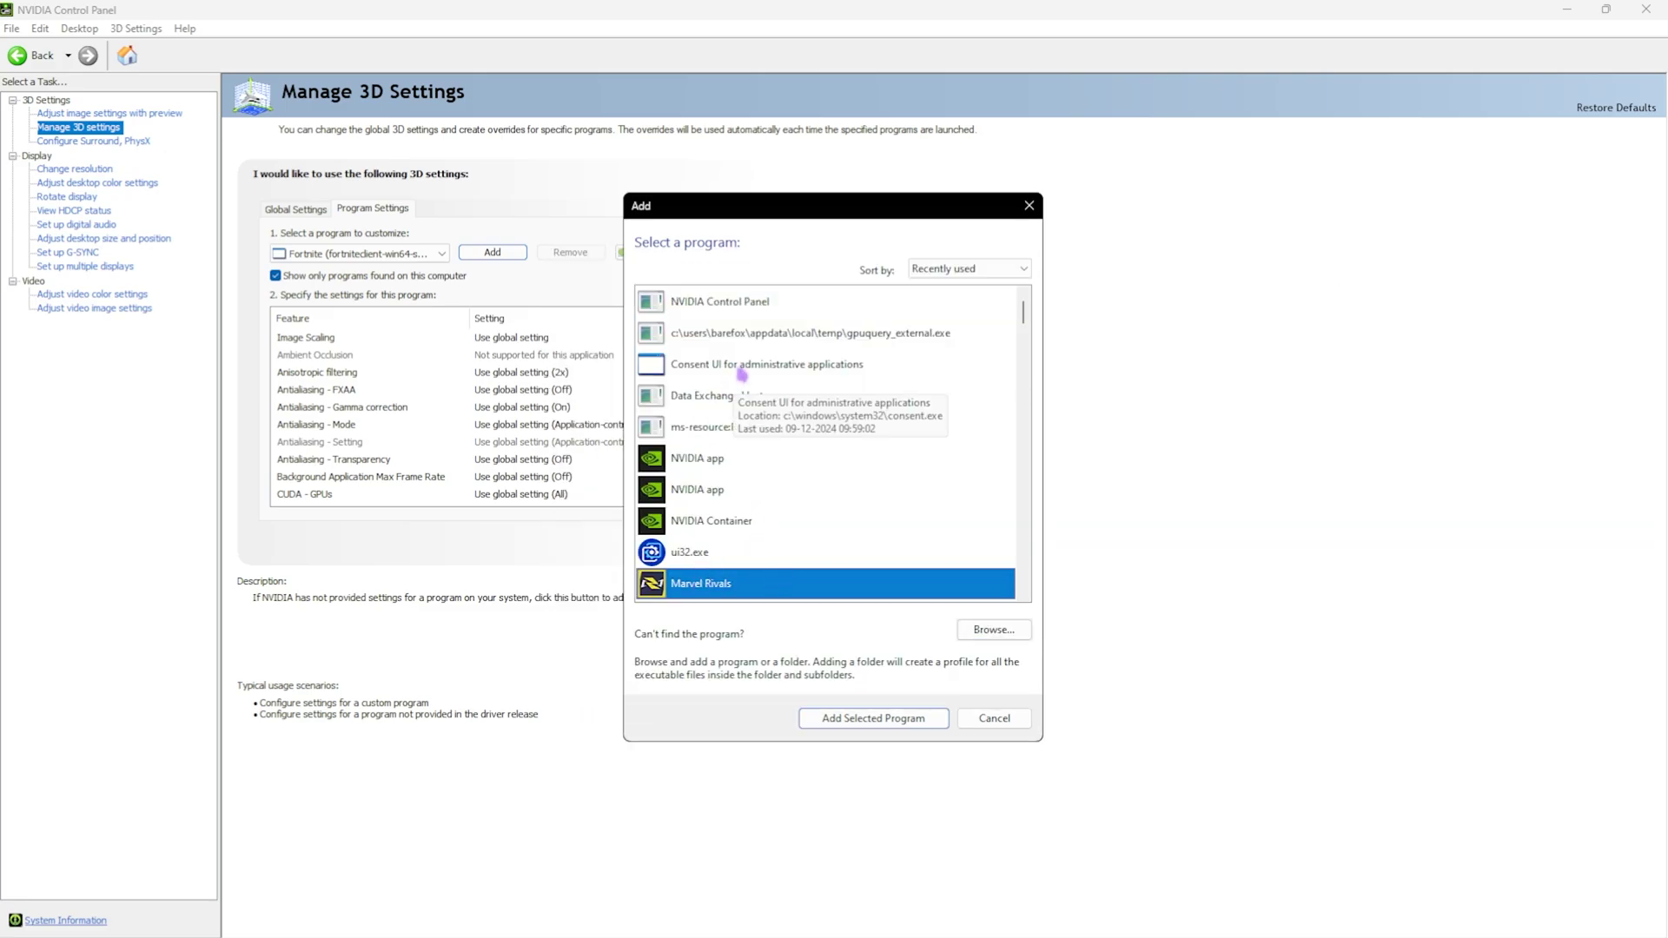
scroll(763, 544, "down", 1)
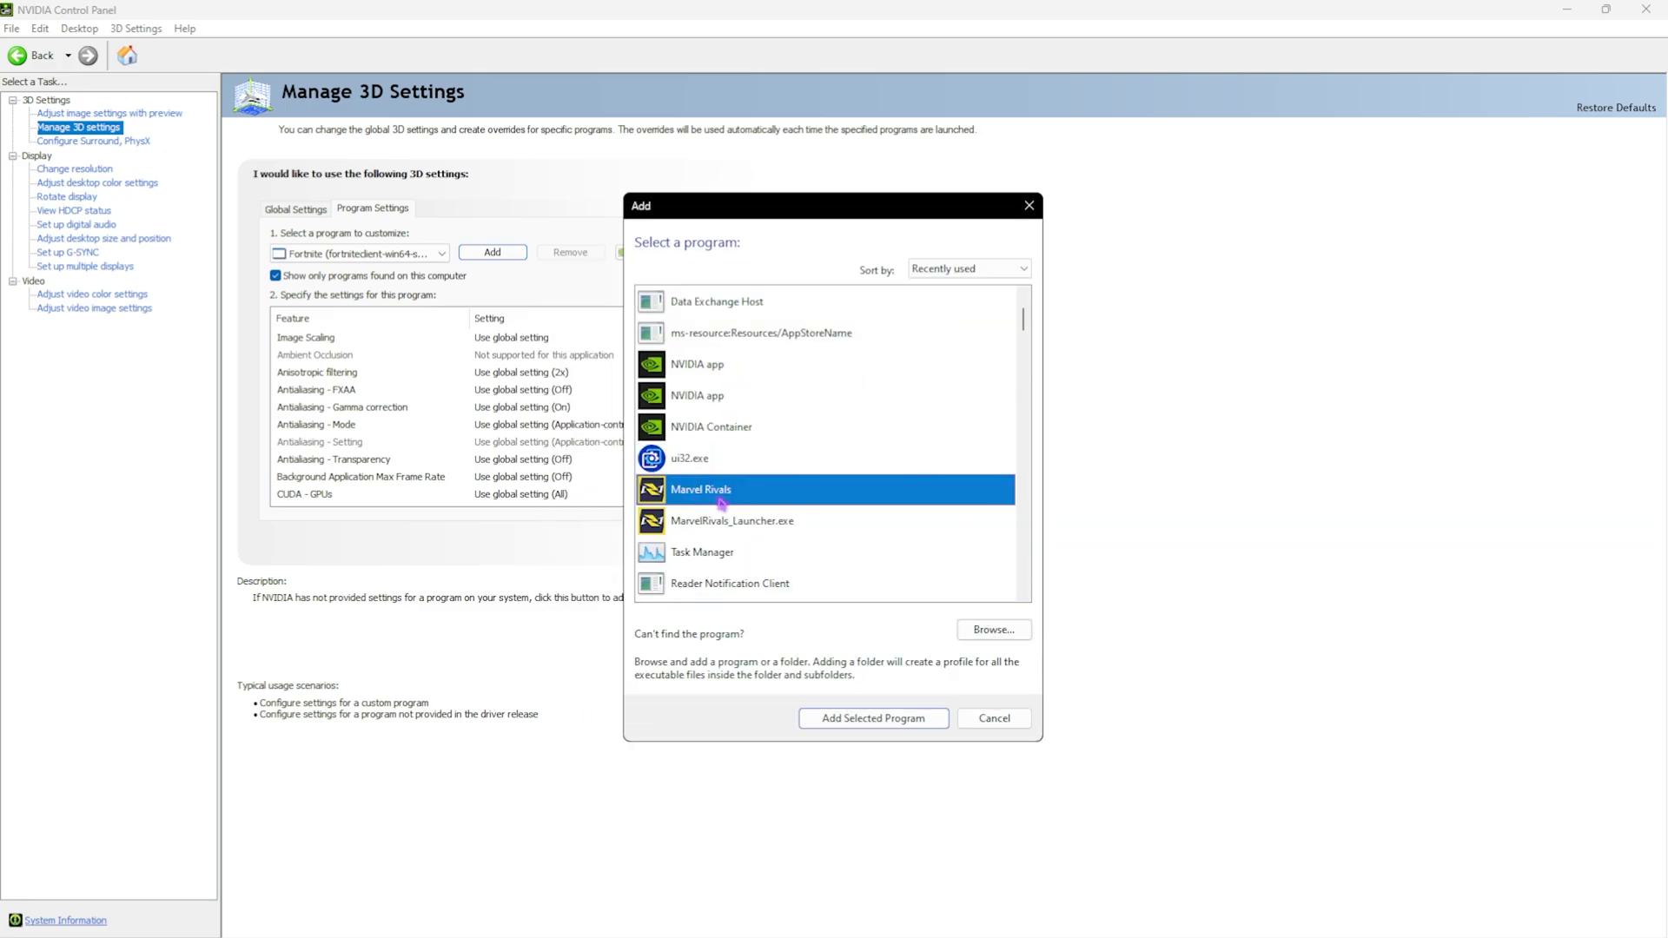
left_click(851, 717)
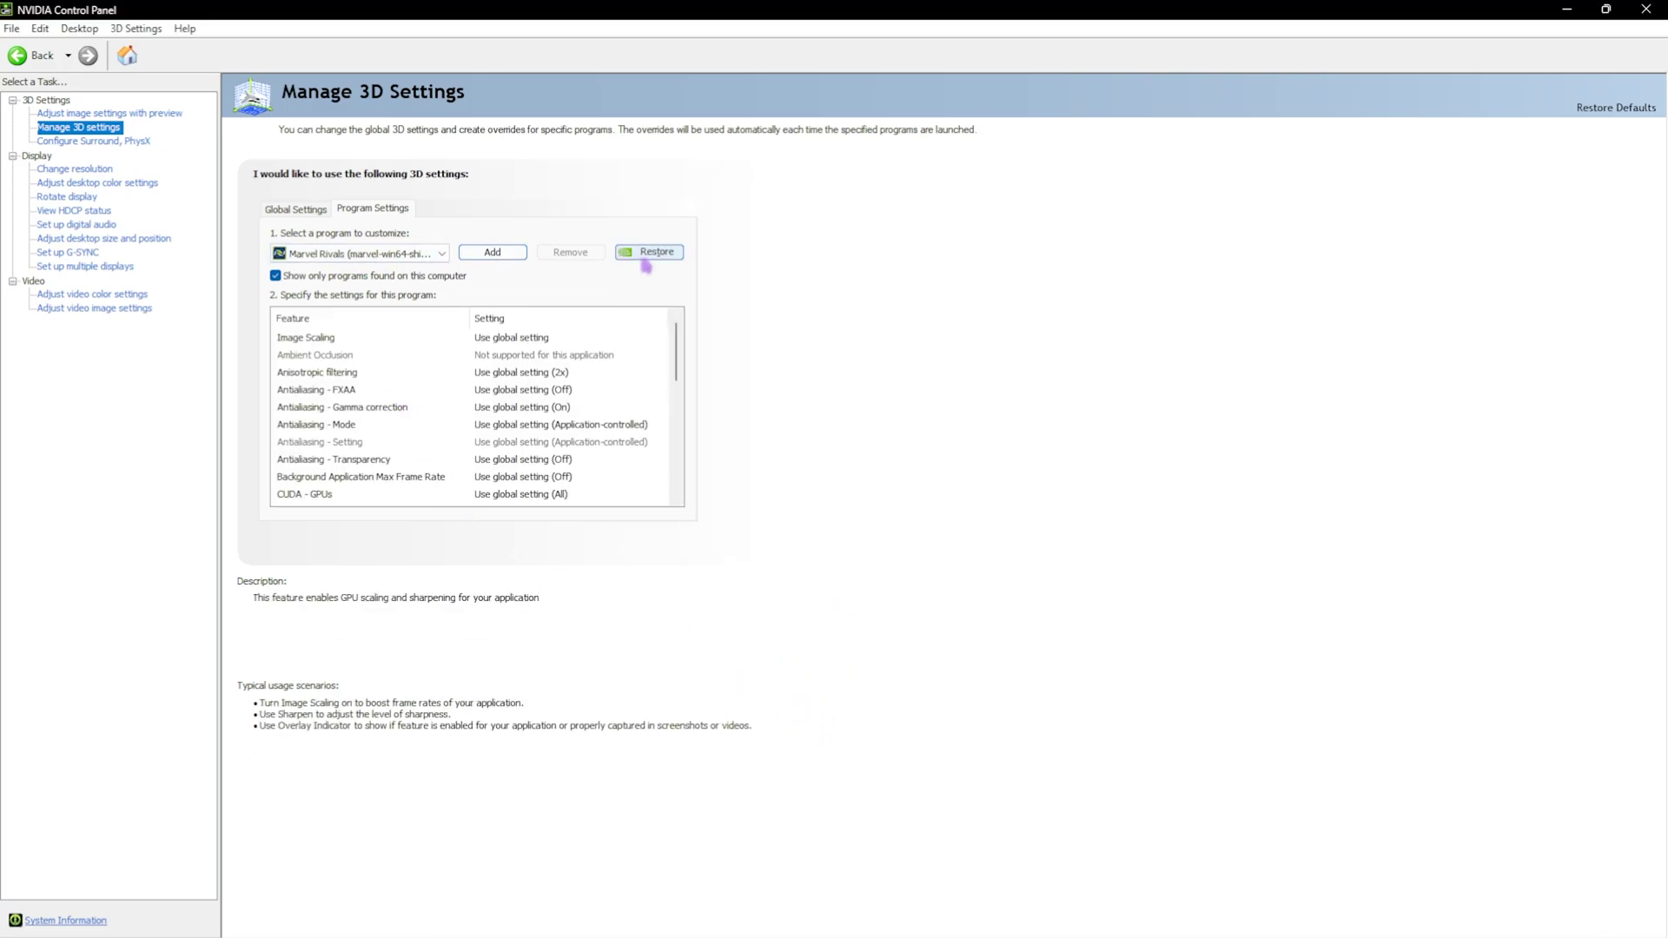
- Open the program file browser via Add and Browse..., cancelling once and reopening it
left_click(493, 253)
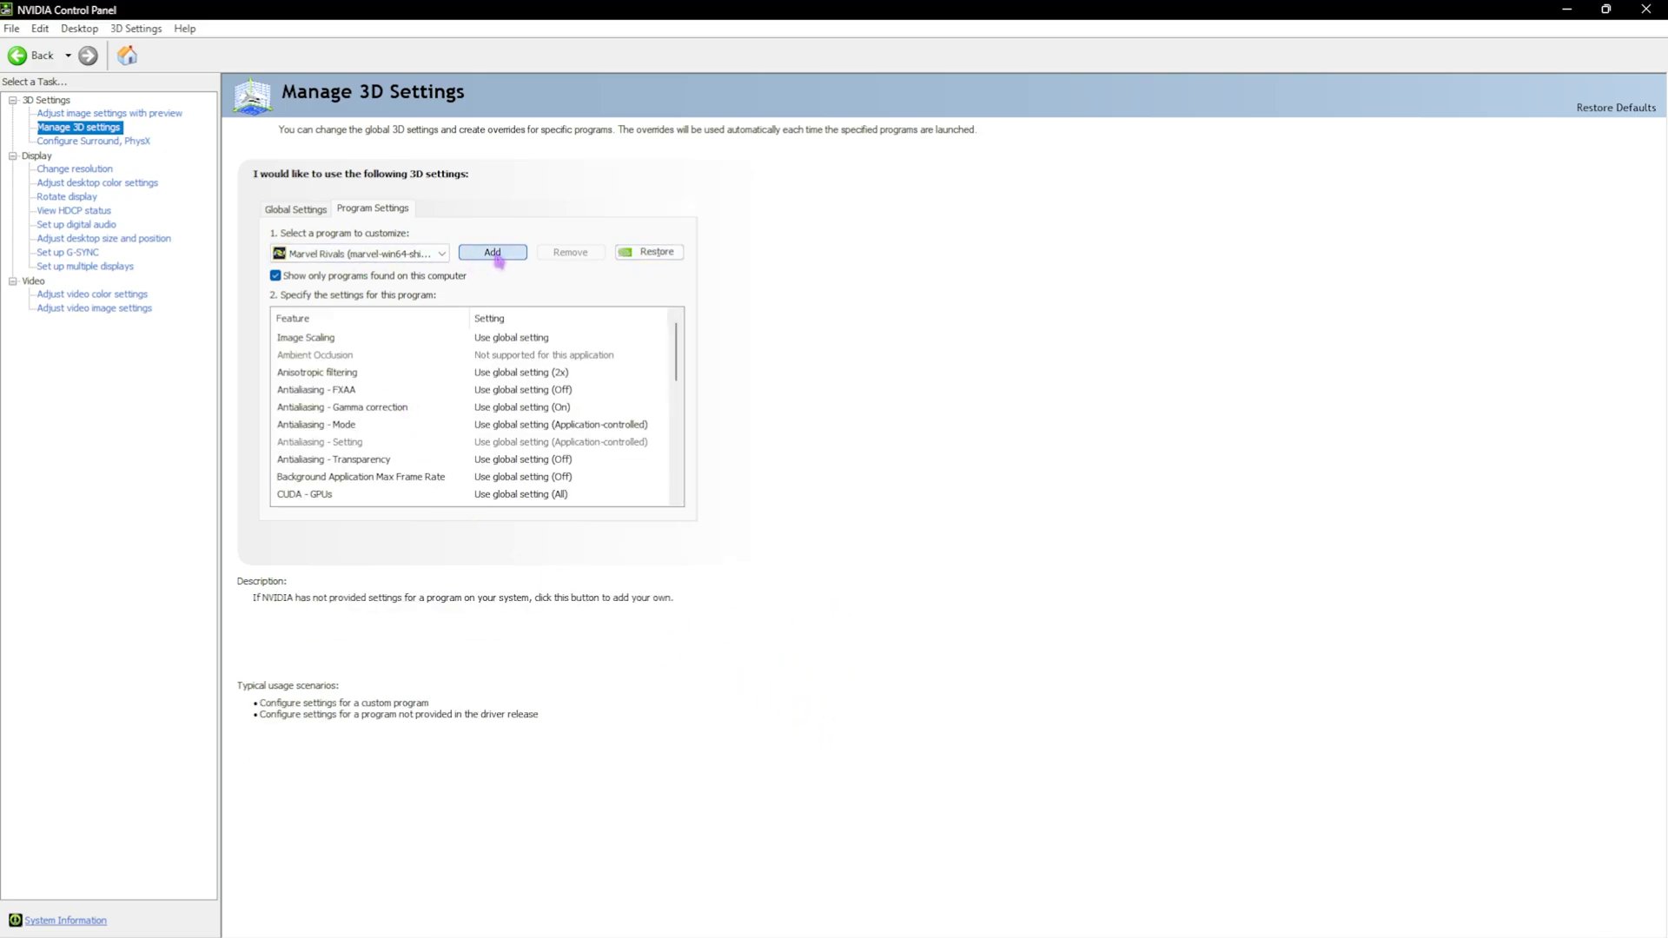
left_click(994, 628)
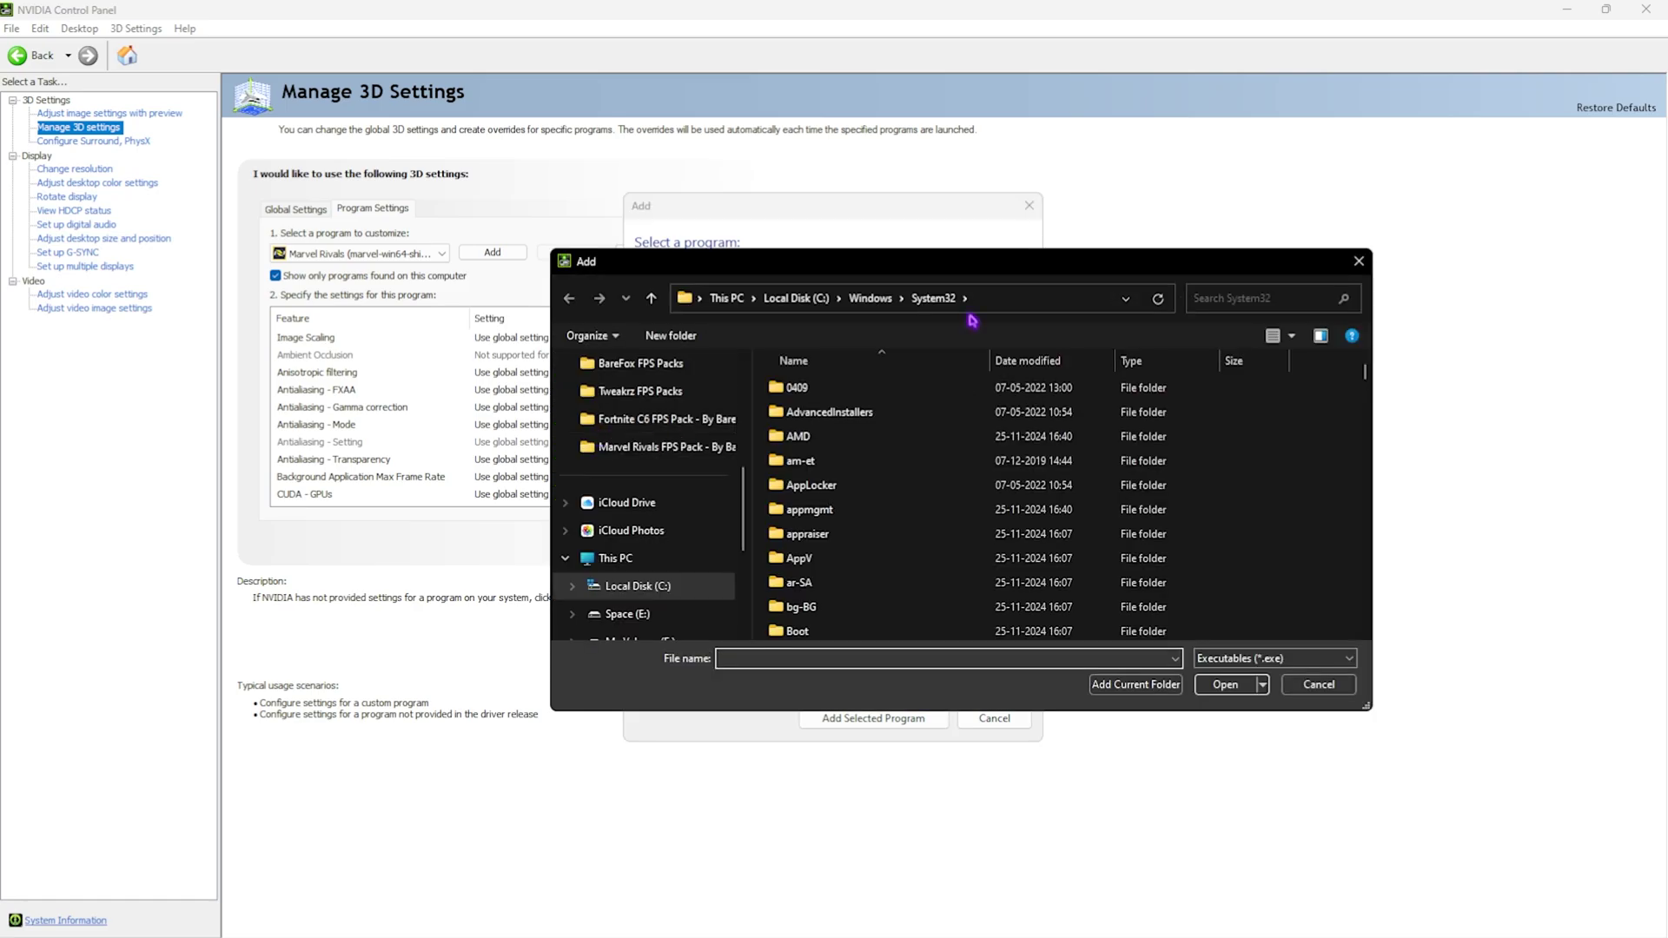
scroll(626, 547, "down", 2)
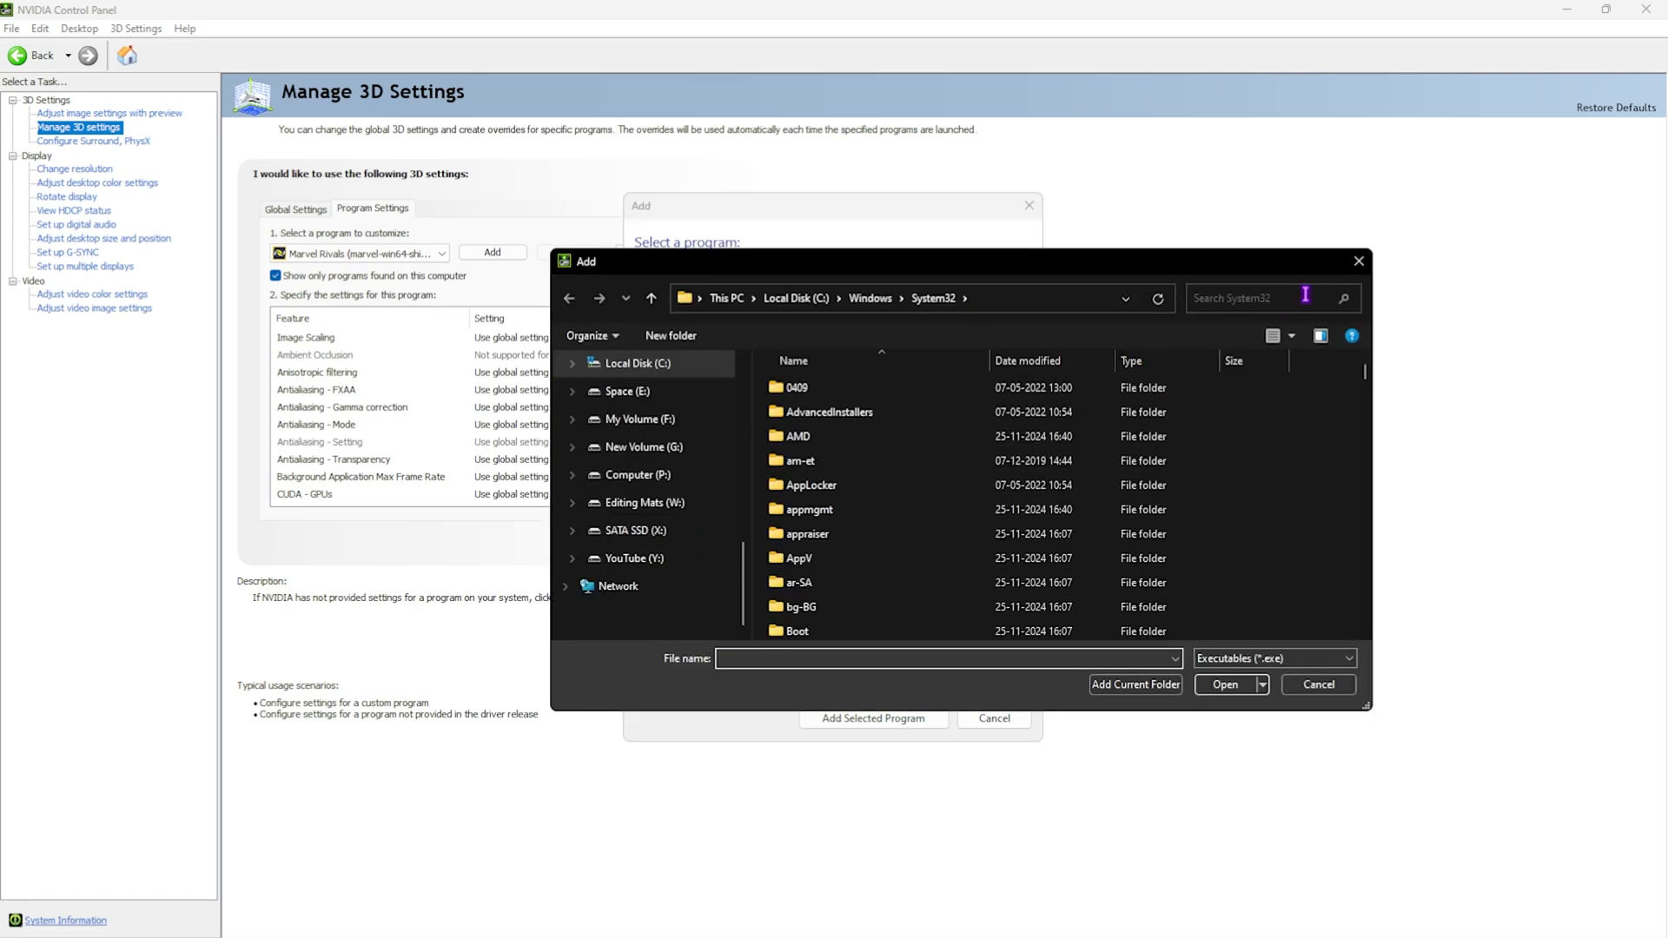
key("Escape")
key("Escape")
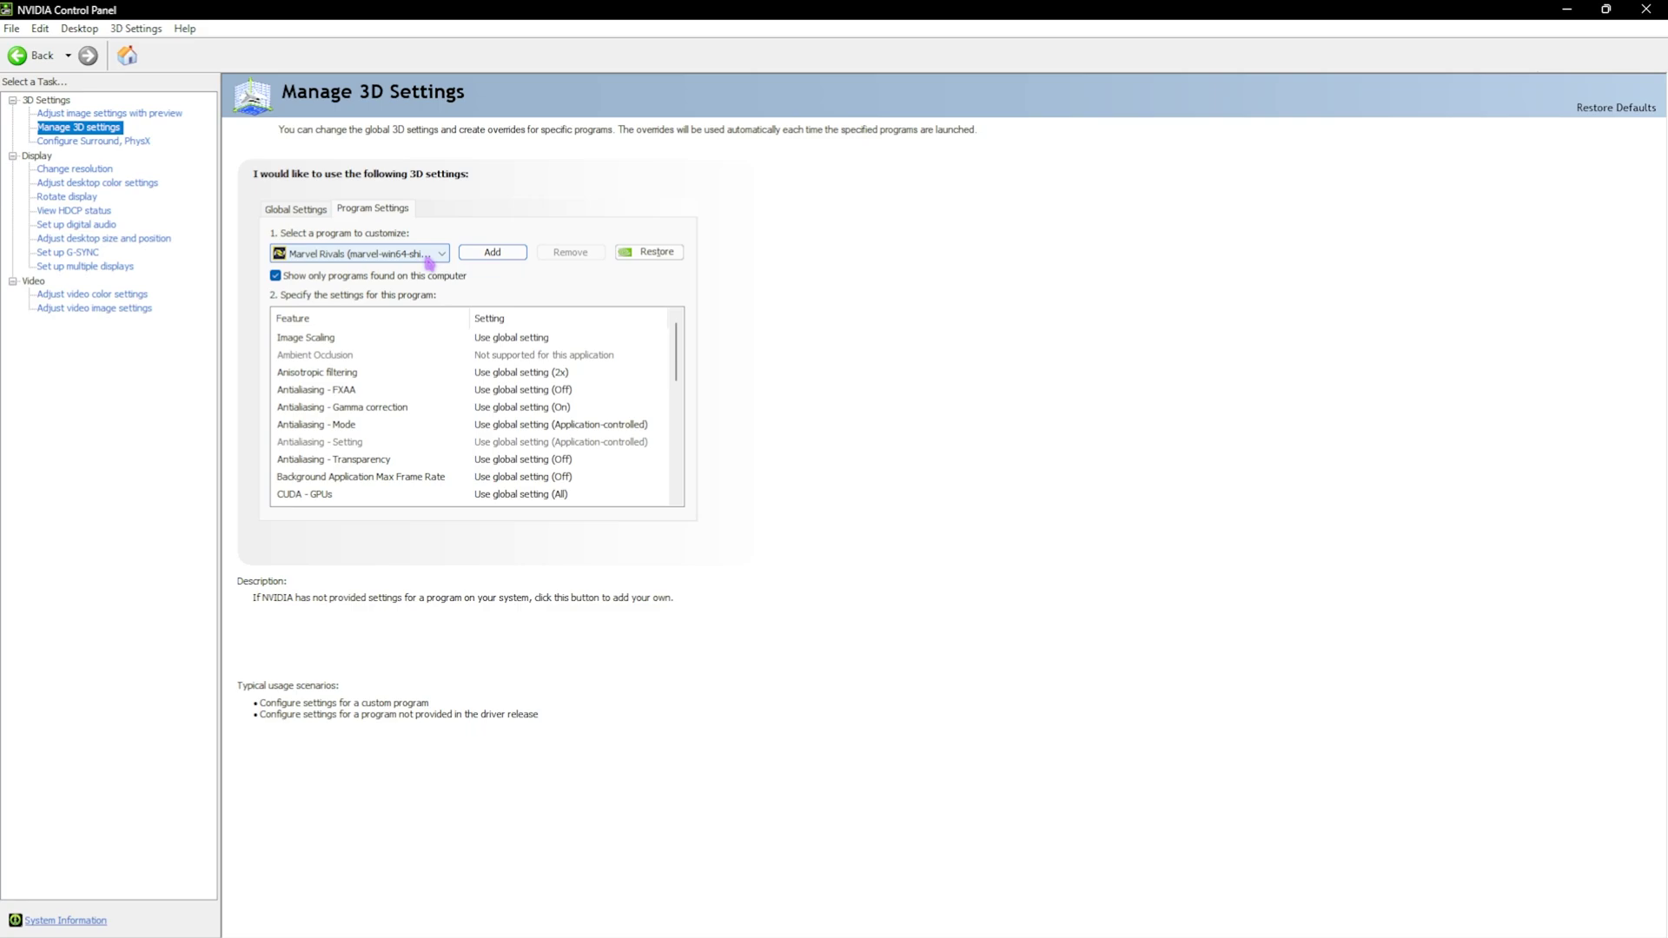
left_click(492, 252)
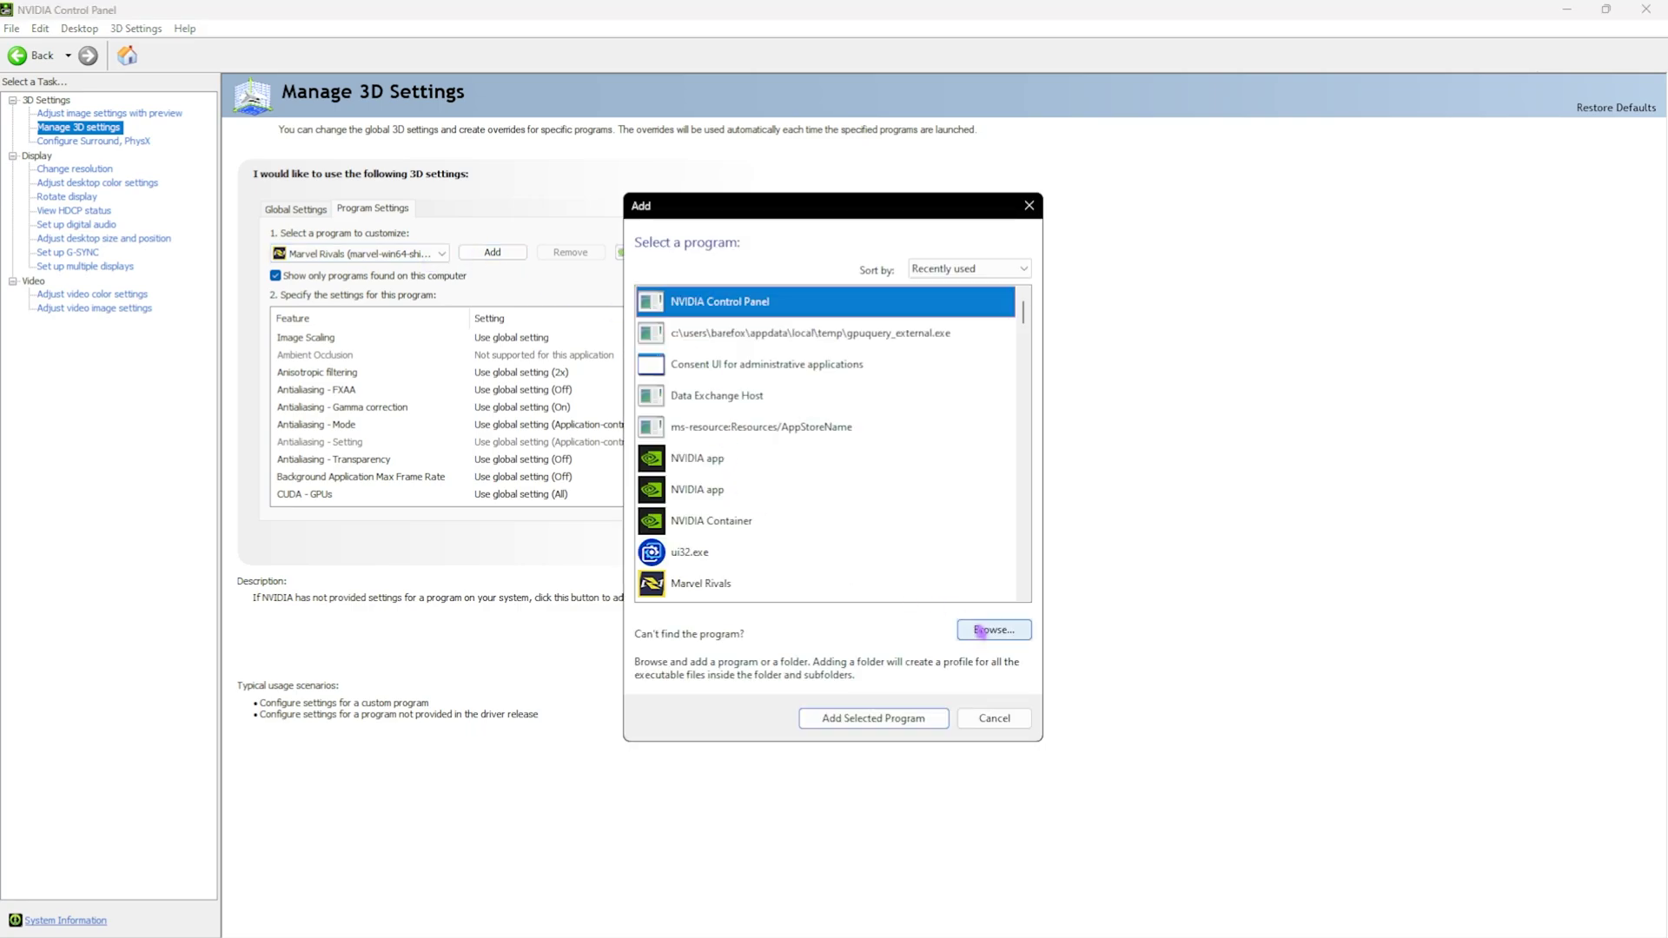
left_click(994, 629)
- Launch Steam from the Start menu search
key("super")
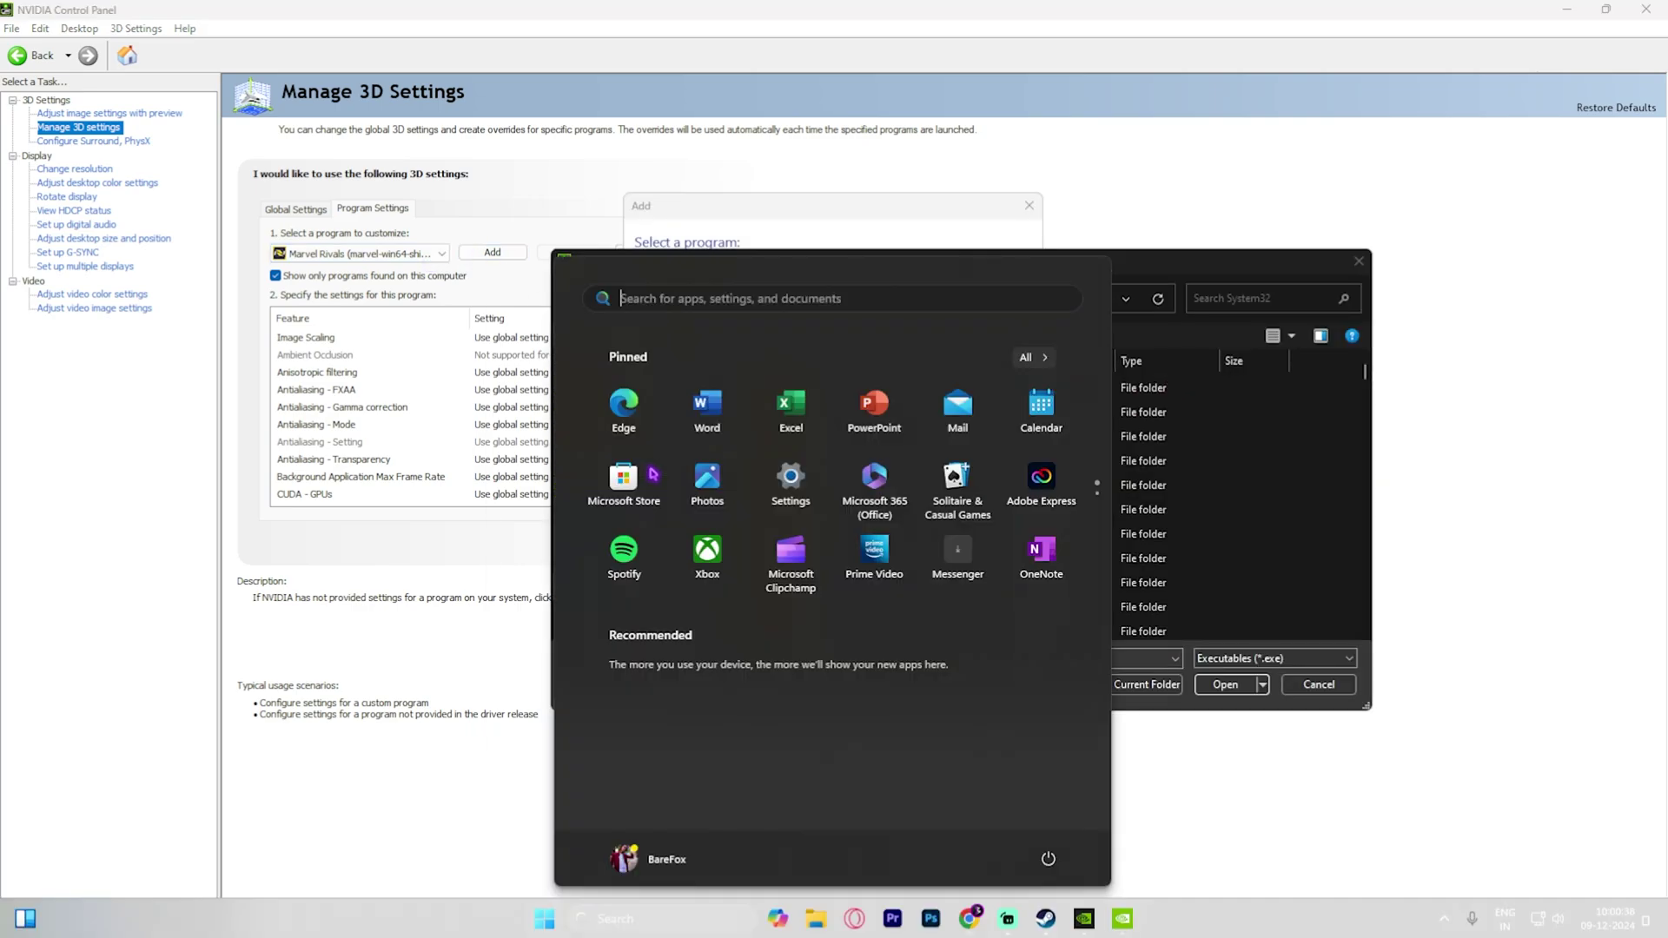
type("steam")
key("Return")
- Open Marvel Rivals' local files in Explorer, select the folder path, and return to NVIDIA
right_click(73, 553)
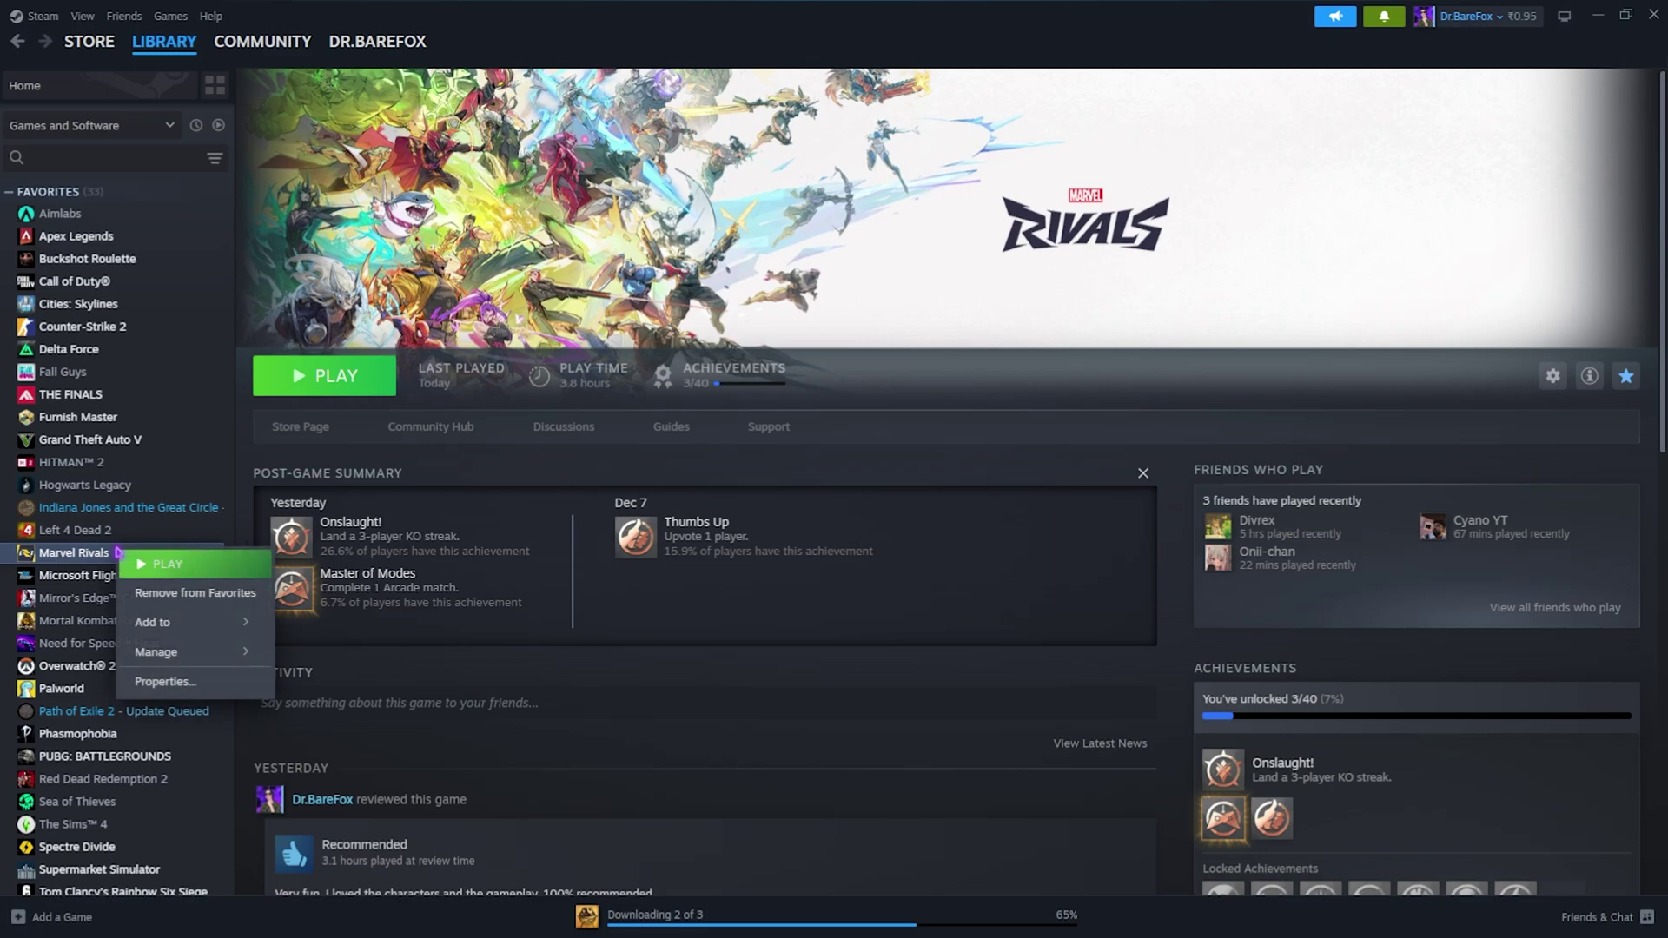
mouse_move(165, 651)
left_click(349, 684)
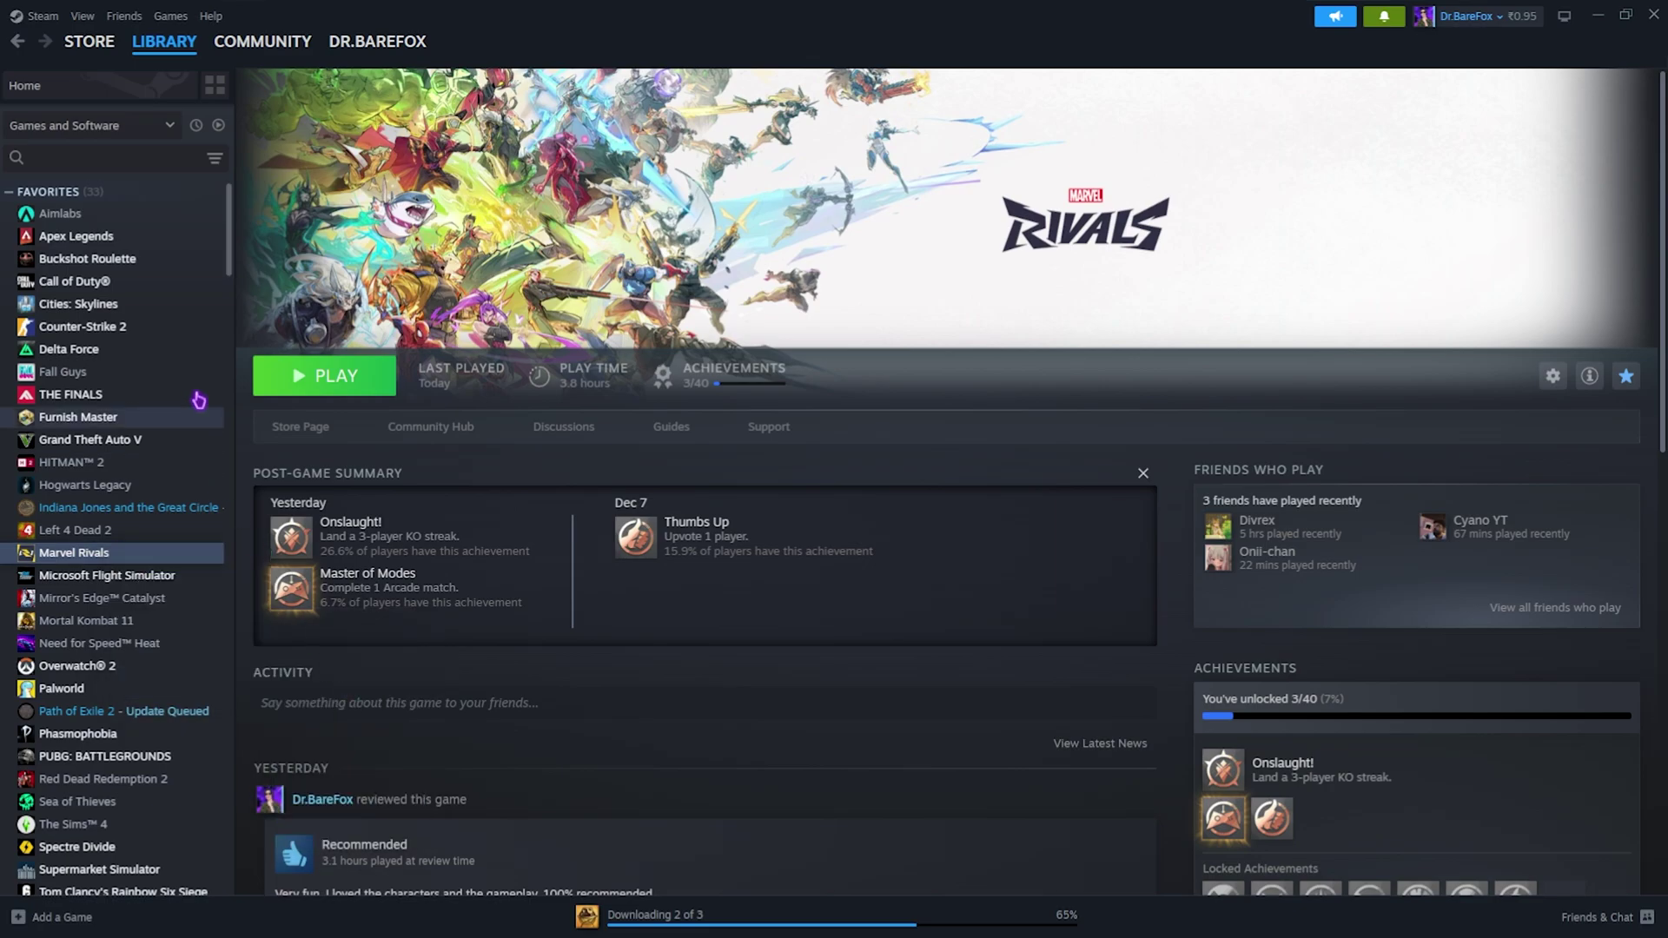
left_click(799, 50)
key("ctrl+c")
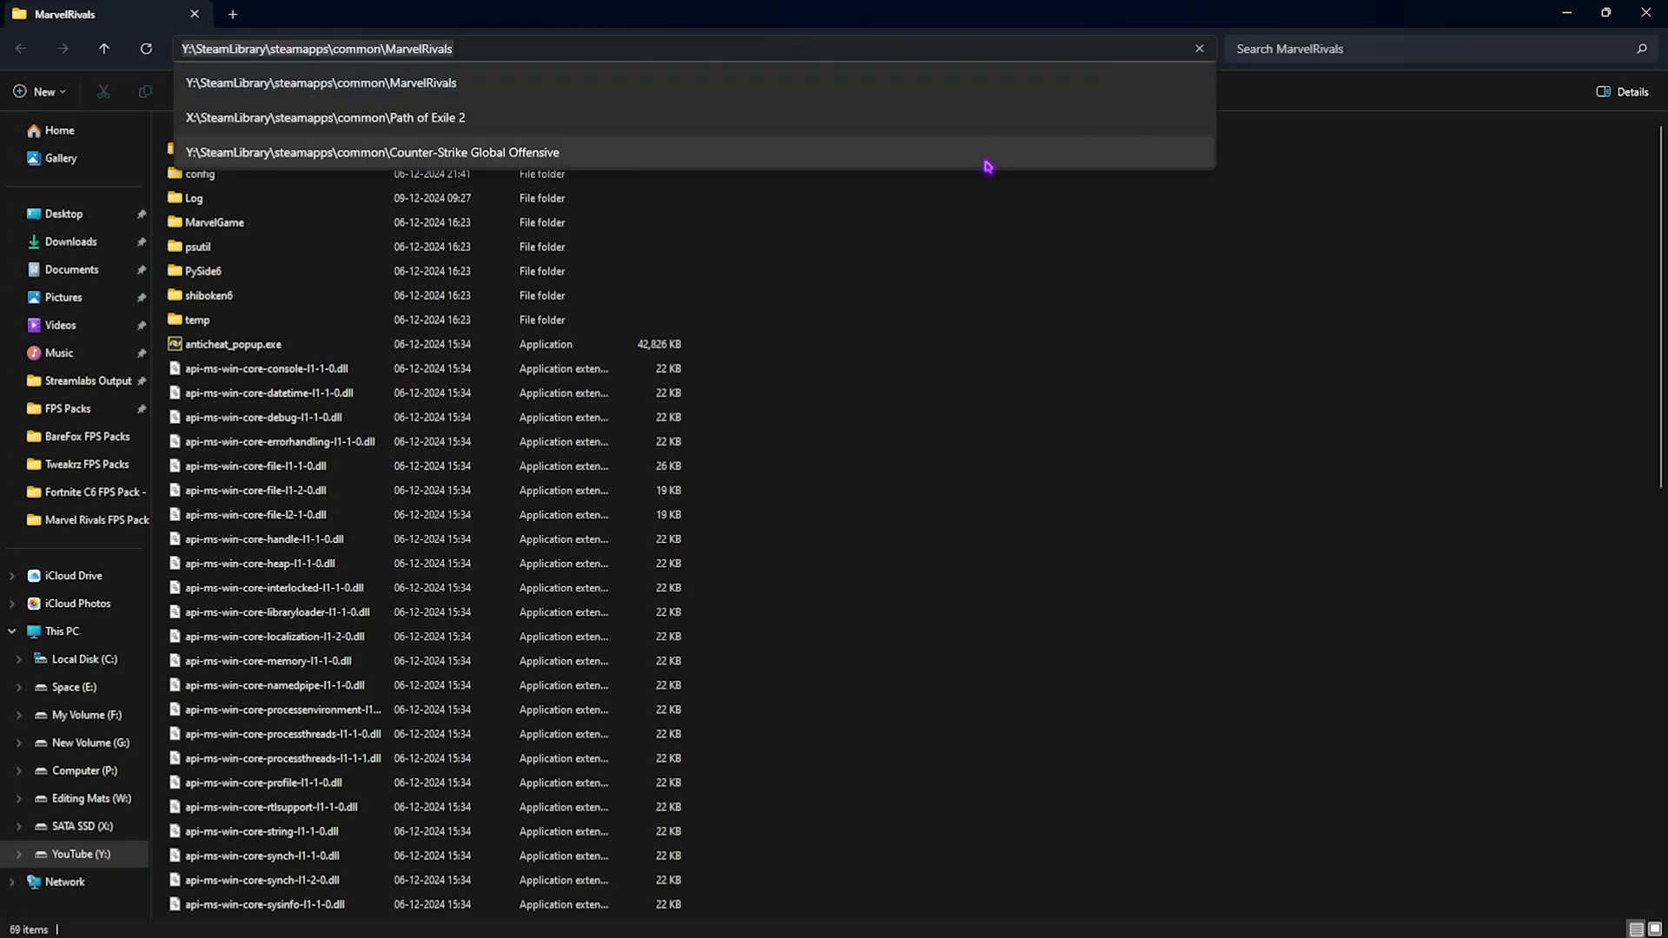
key("alt+Tab")
key("Tab")
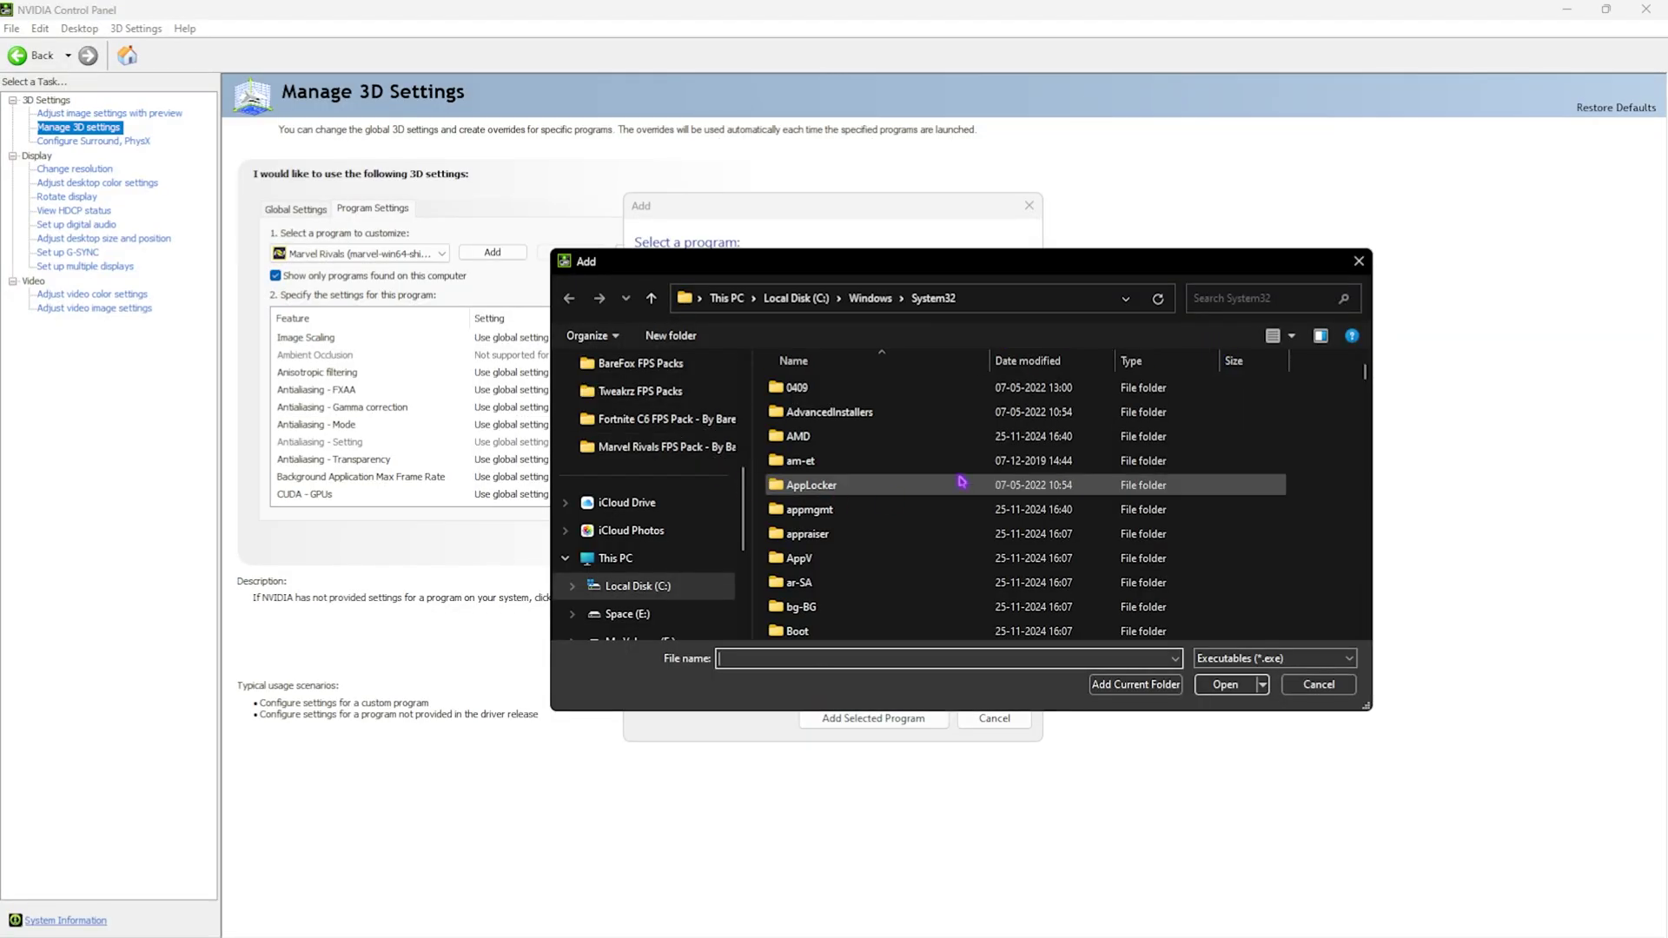
- Paste the game path, go to MarvelGame\Marvel\Binaries\Win64, and open Marvel-Win64-Shipping.exe
left_click(1024, 298)
key("ctrl+v")
key("Return")
double_click(793, 436)
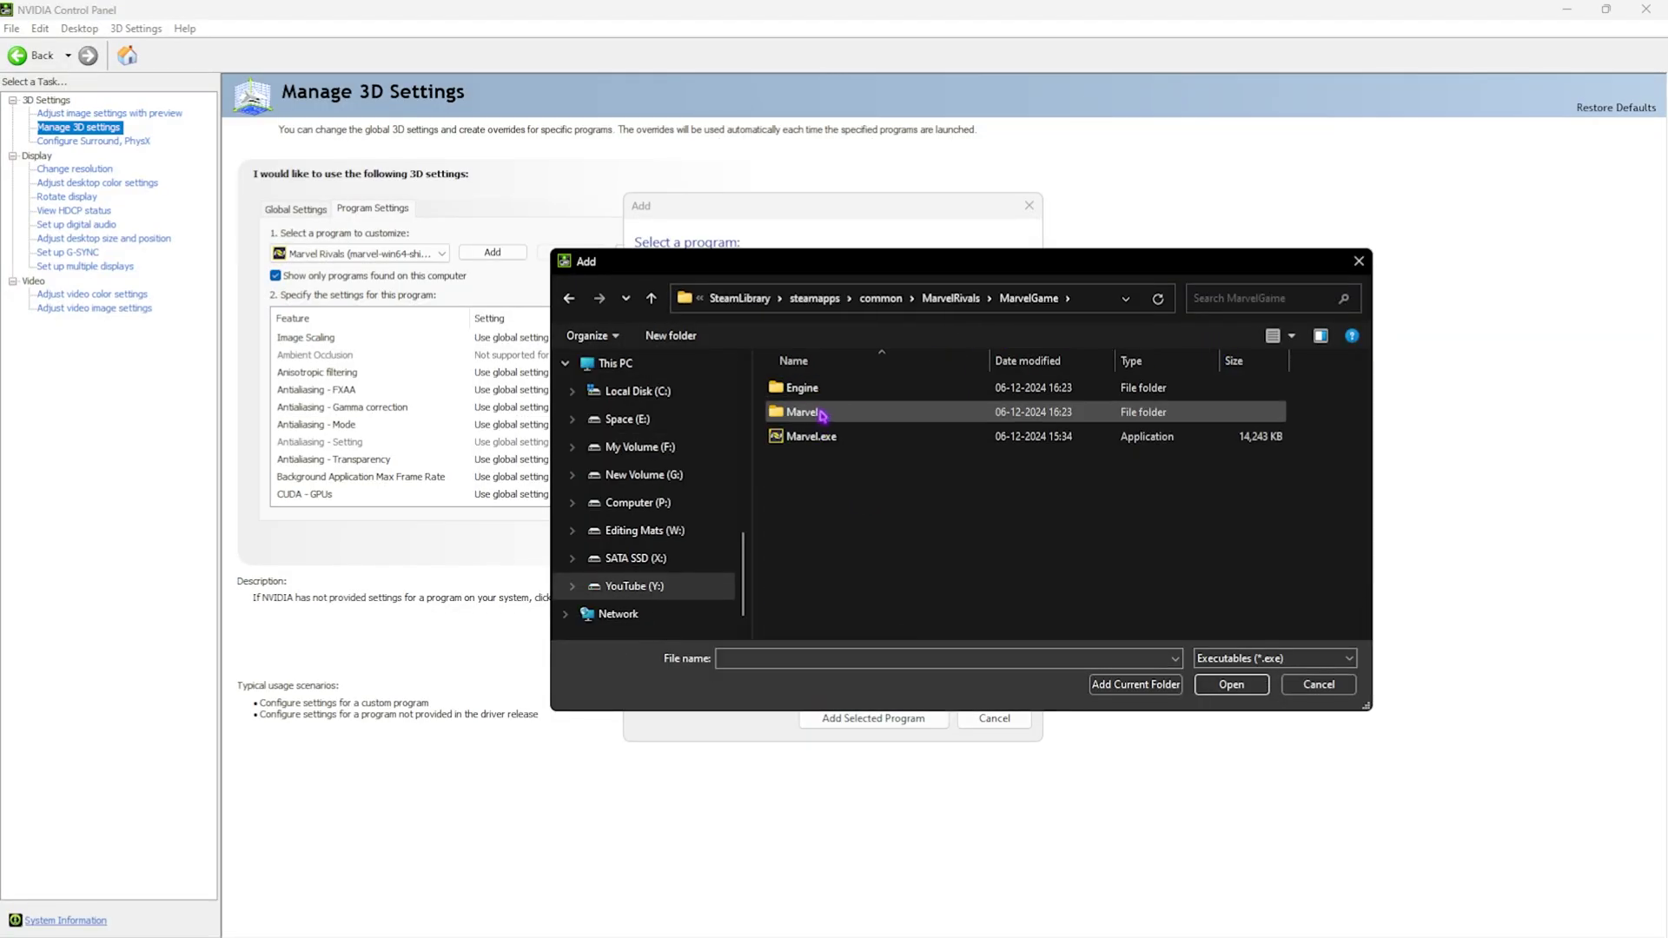
double_click(820, 419)
double_click(815, 391)
double_click(818, 391)
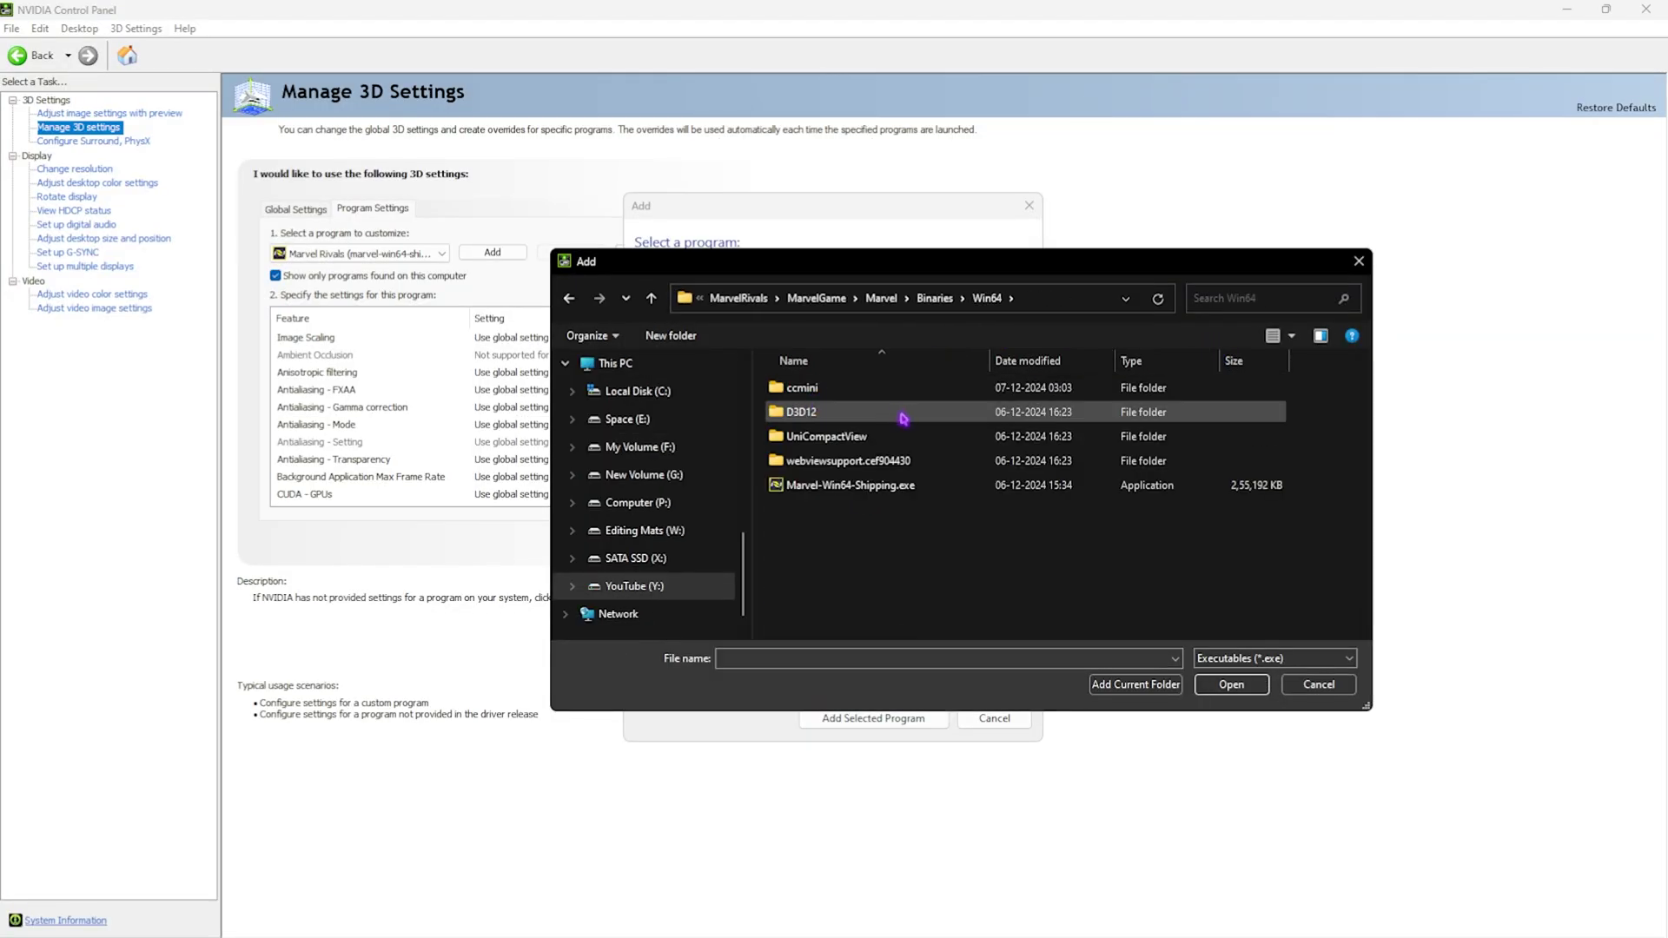
left_click(779, 486)
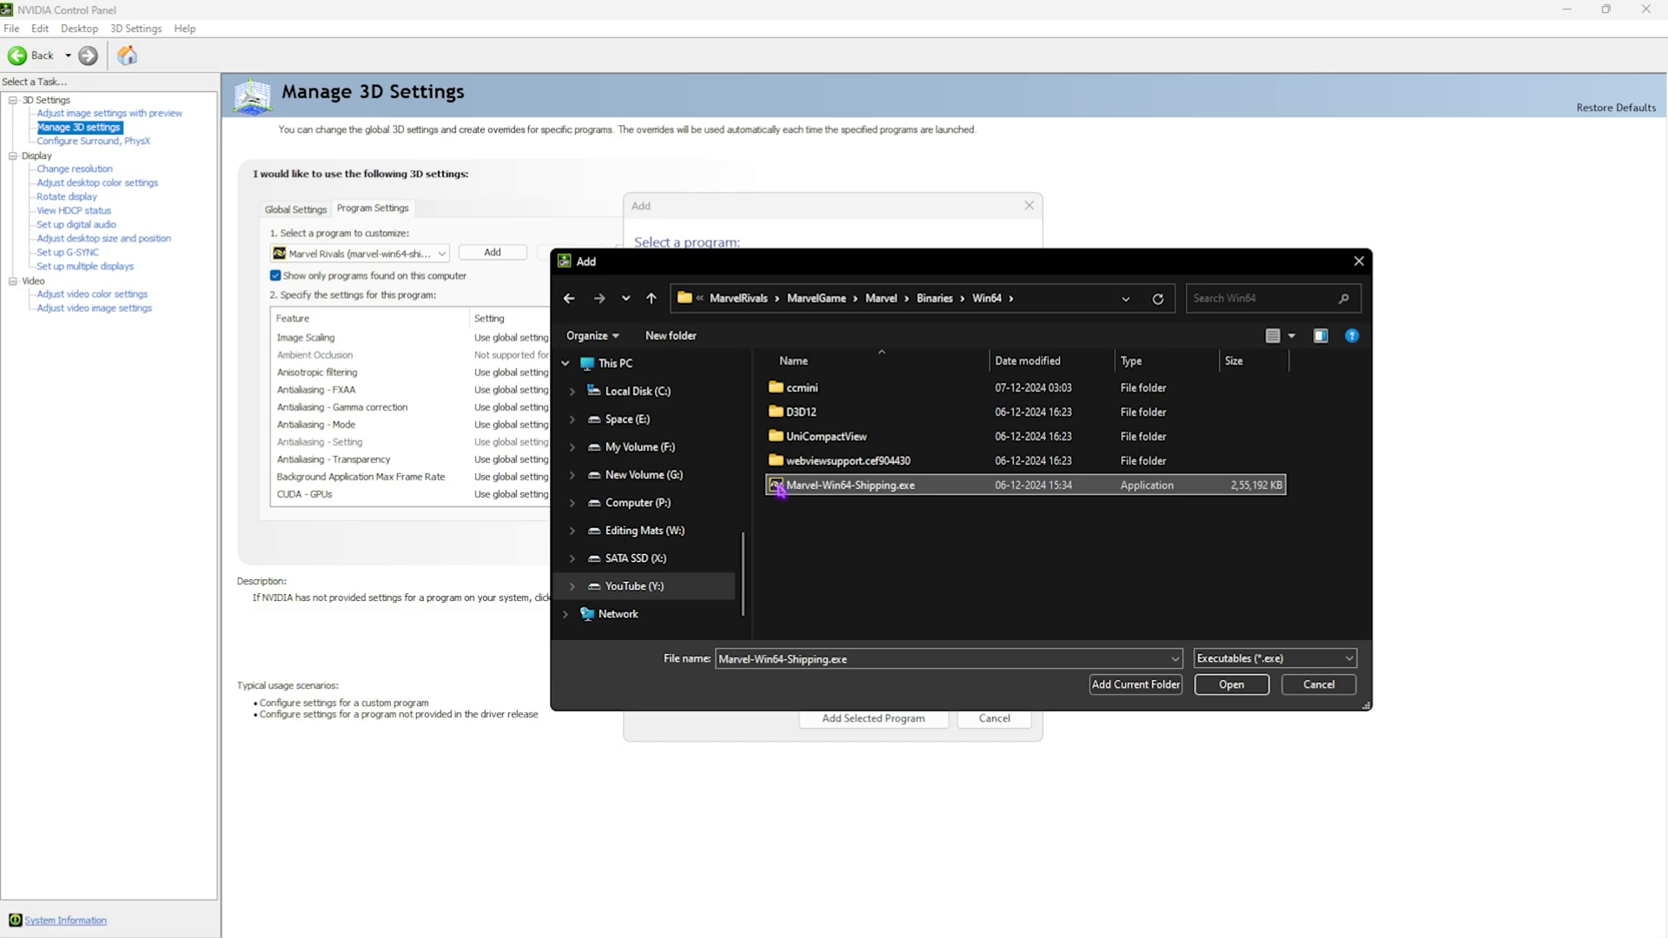
left_click(1231, 684)
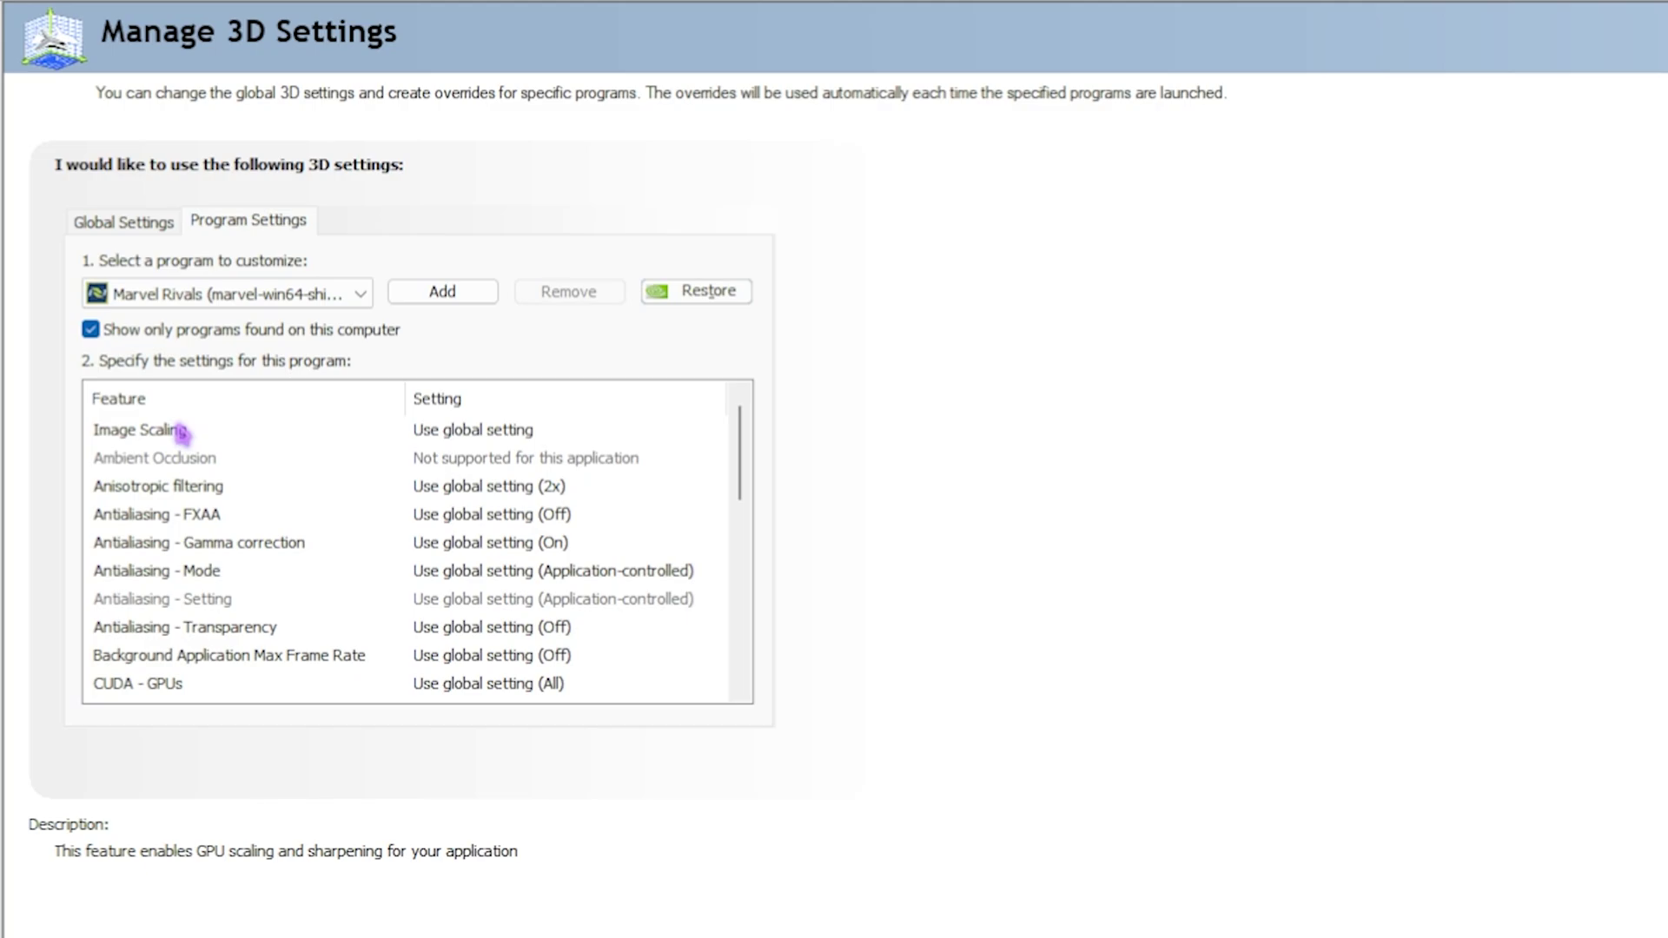
- Set Image Scaling Off, Anisotropic filtering 2x and Antialiasing - FXAA Off
left_click(268, 430)
left_click(504, 429)
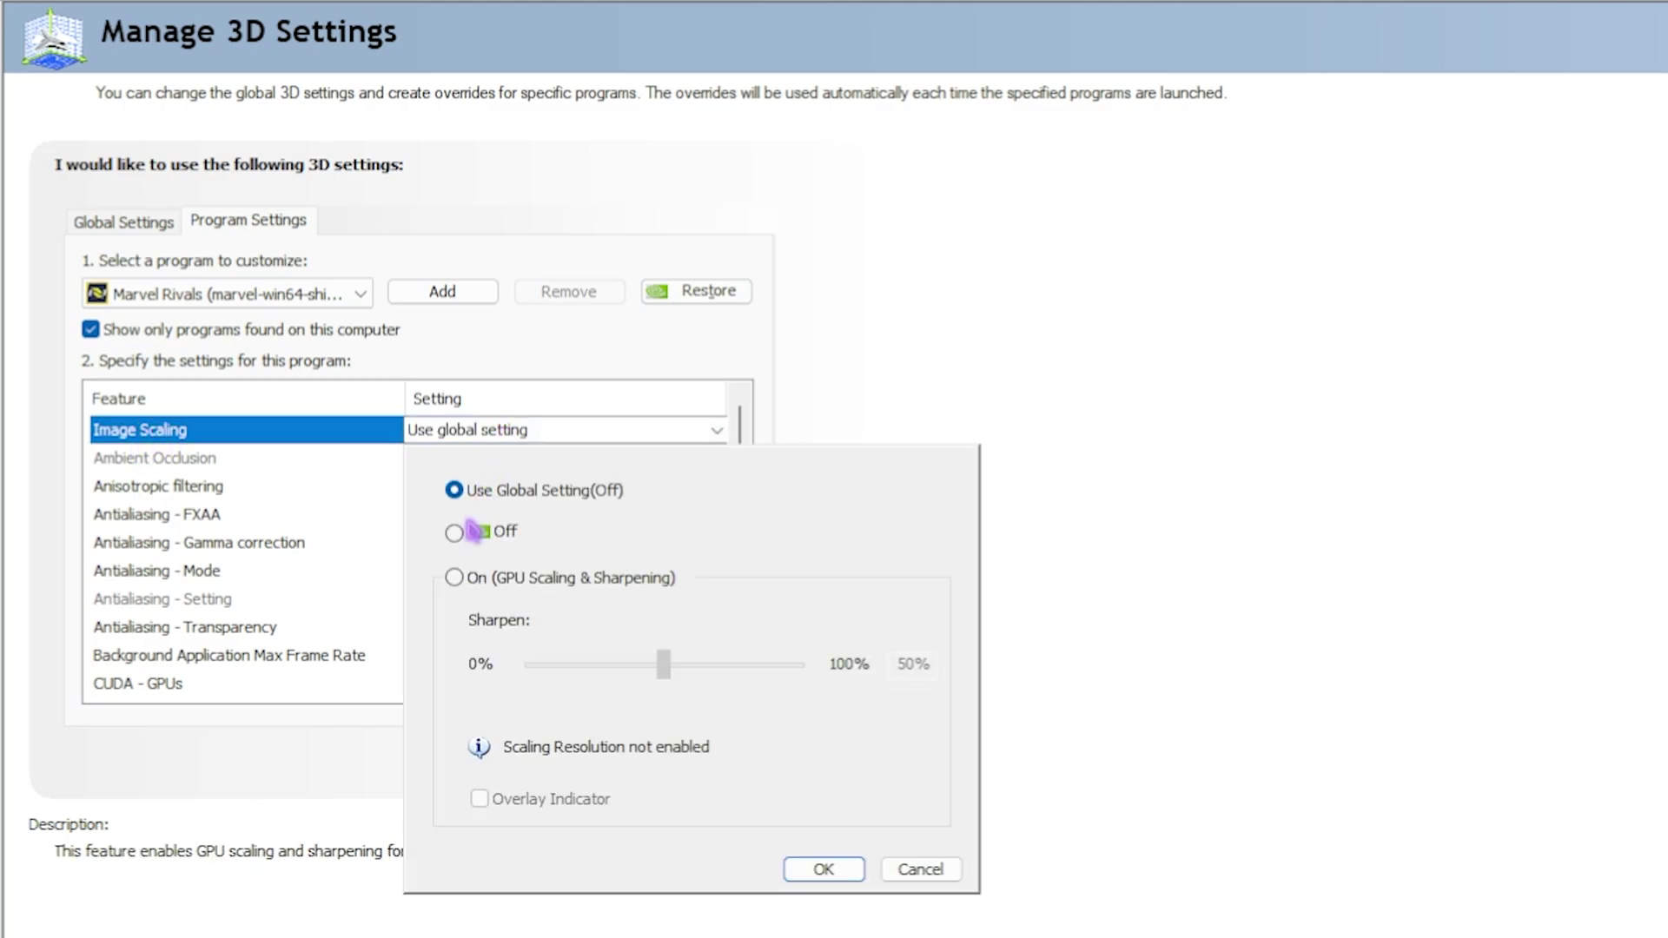
left_click(455, 533)
left_click(495, 487)
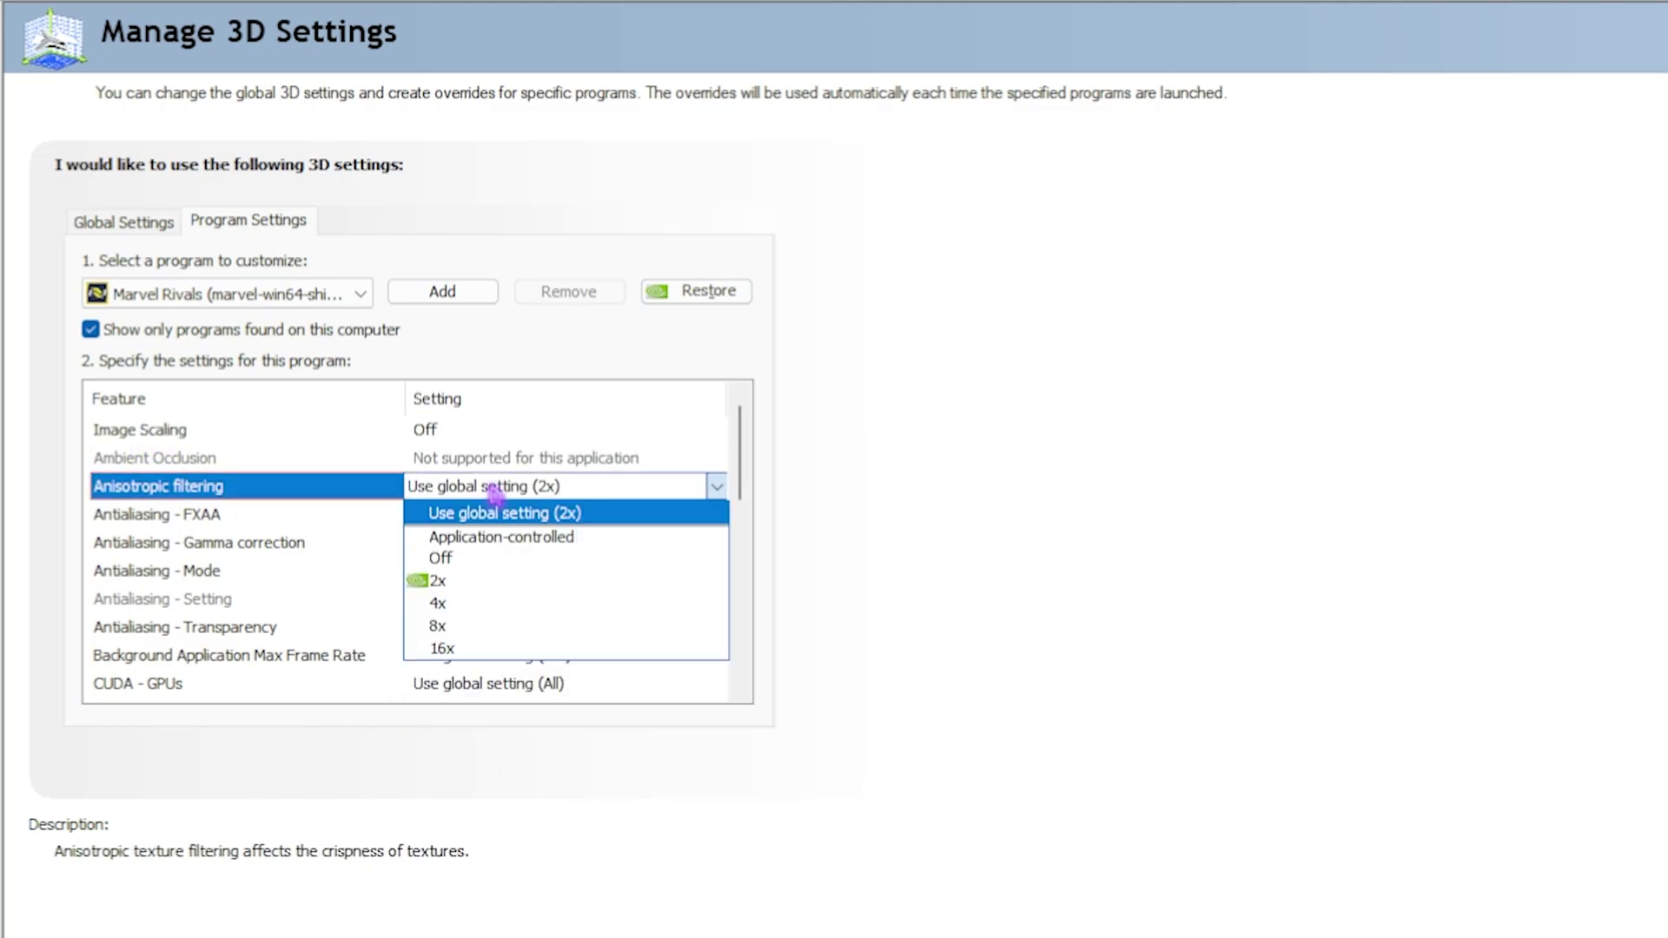
left_click(440, 580)
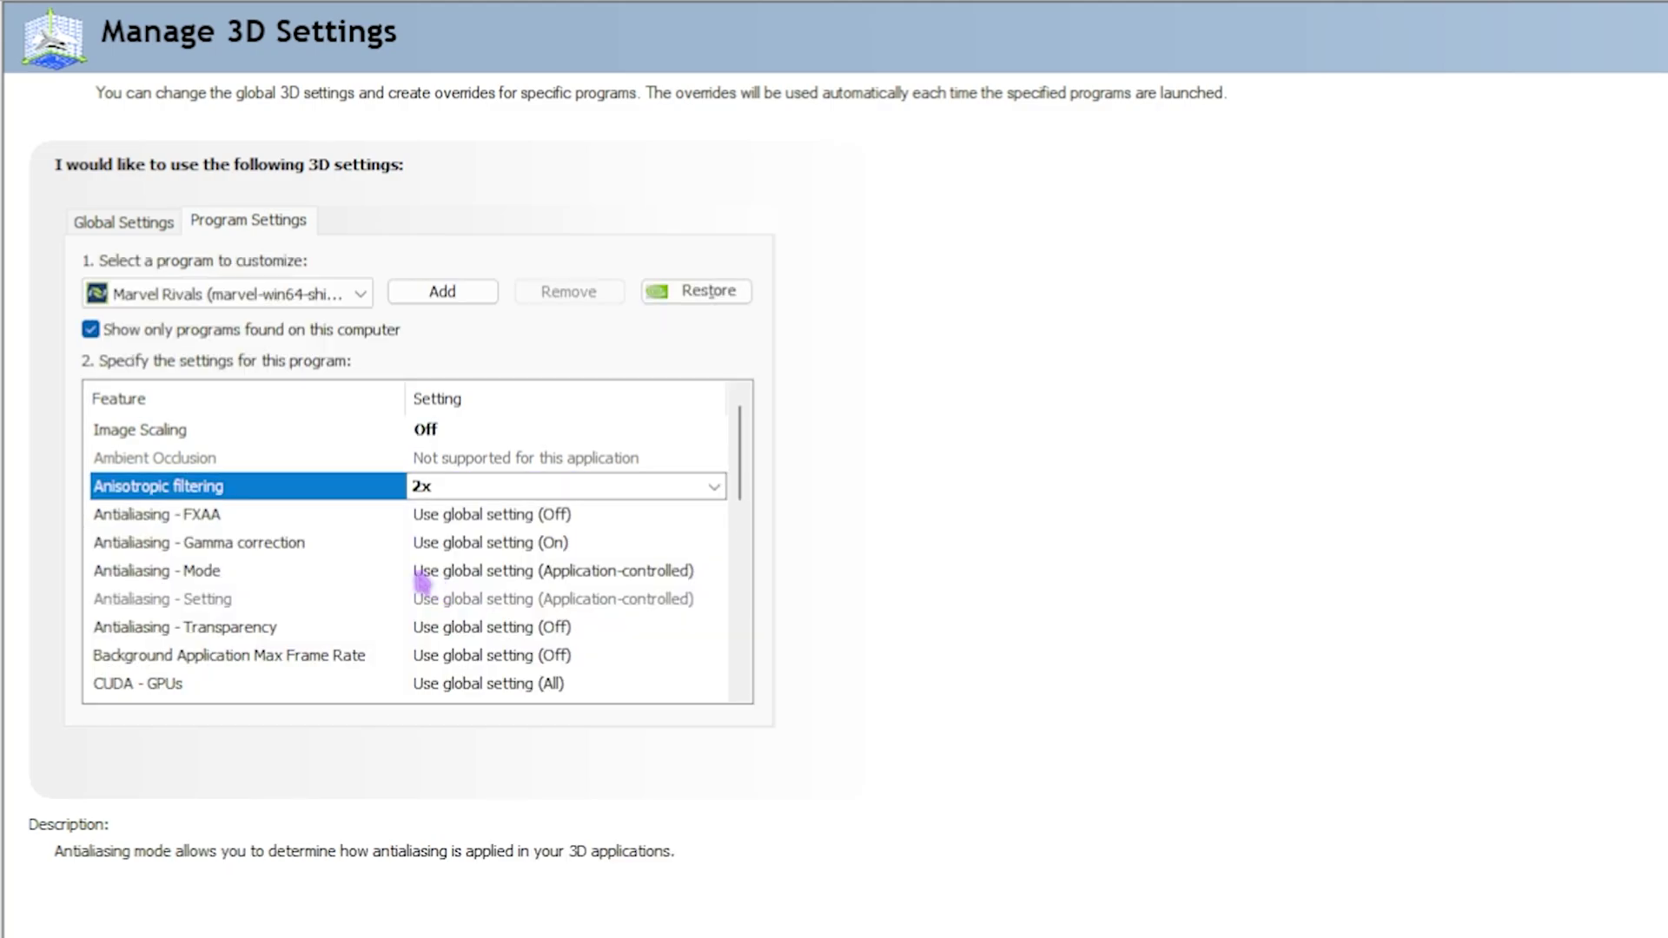
left_click(486, 516)
left_click(441, 565)
- Set Gamma correction On, Antialiasing Mode Application-controlled and Transparency Off
left_click(217, 543)
left_click(477, 542)
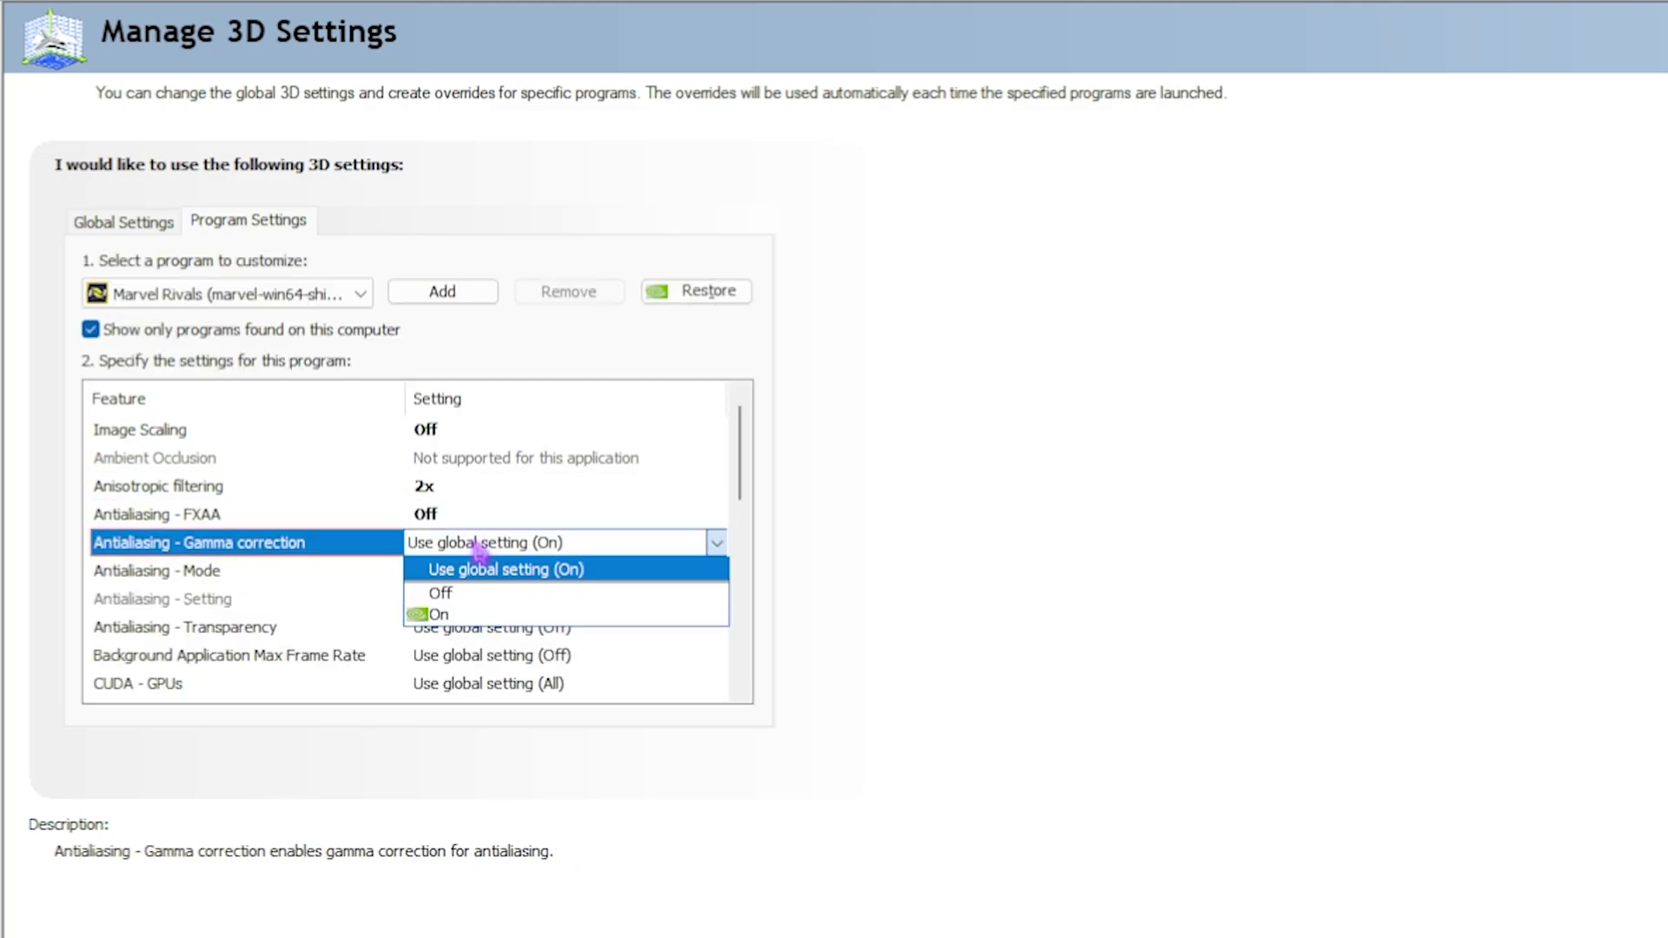
left_click(446, 614)
left_click(495, 571)
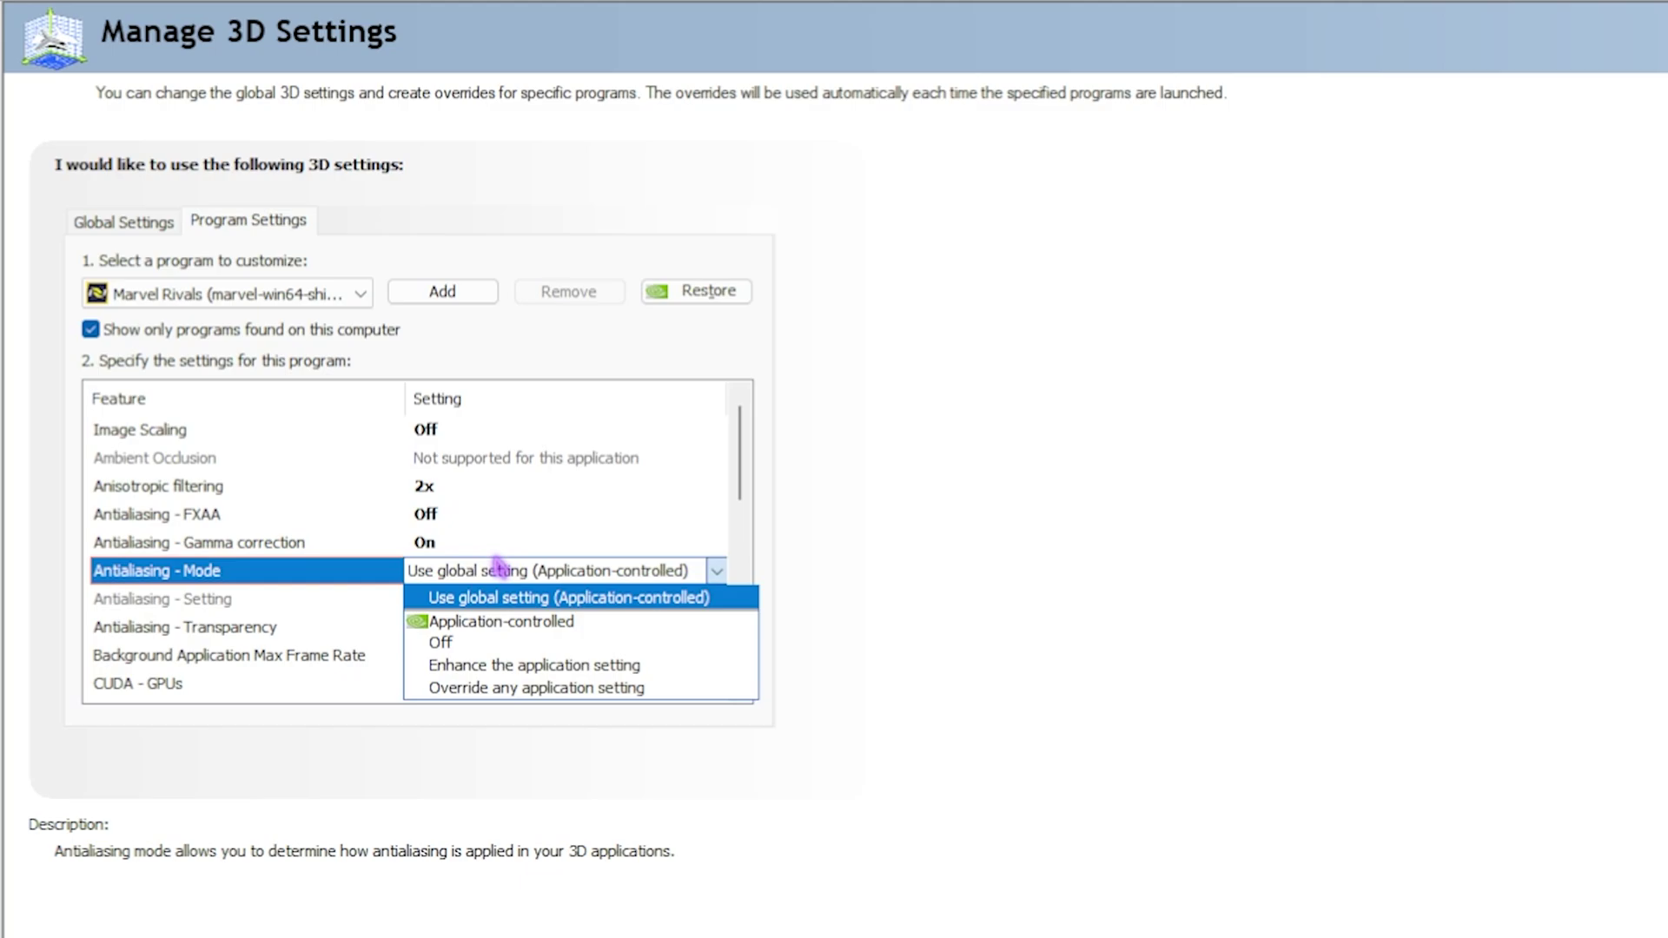
left_click(484, 622)
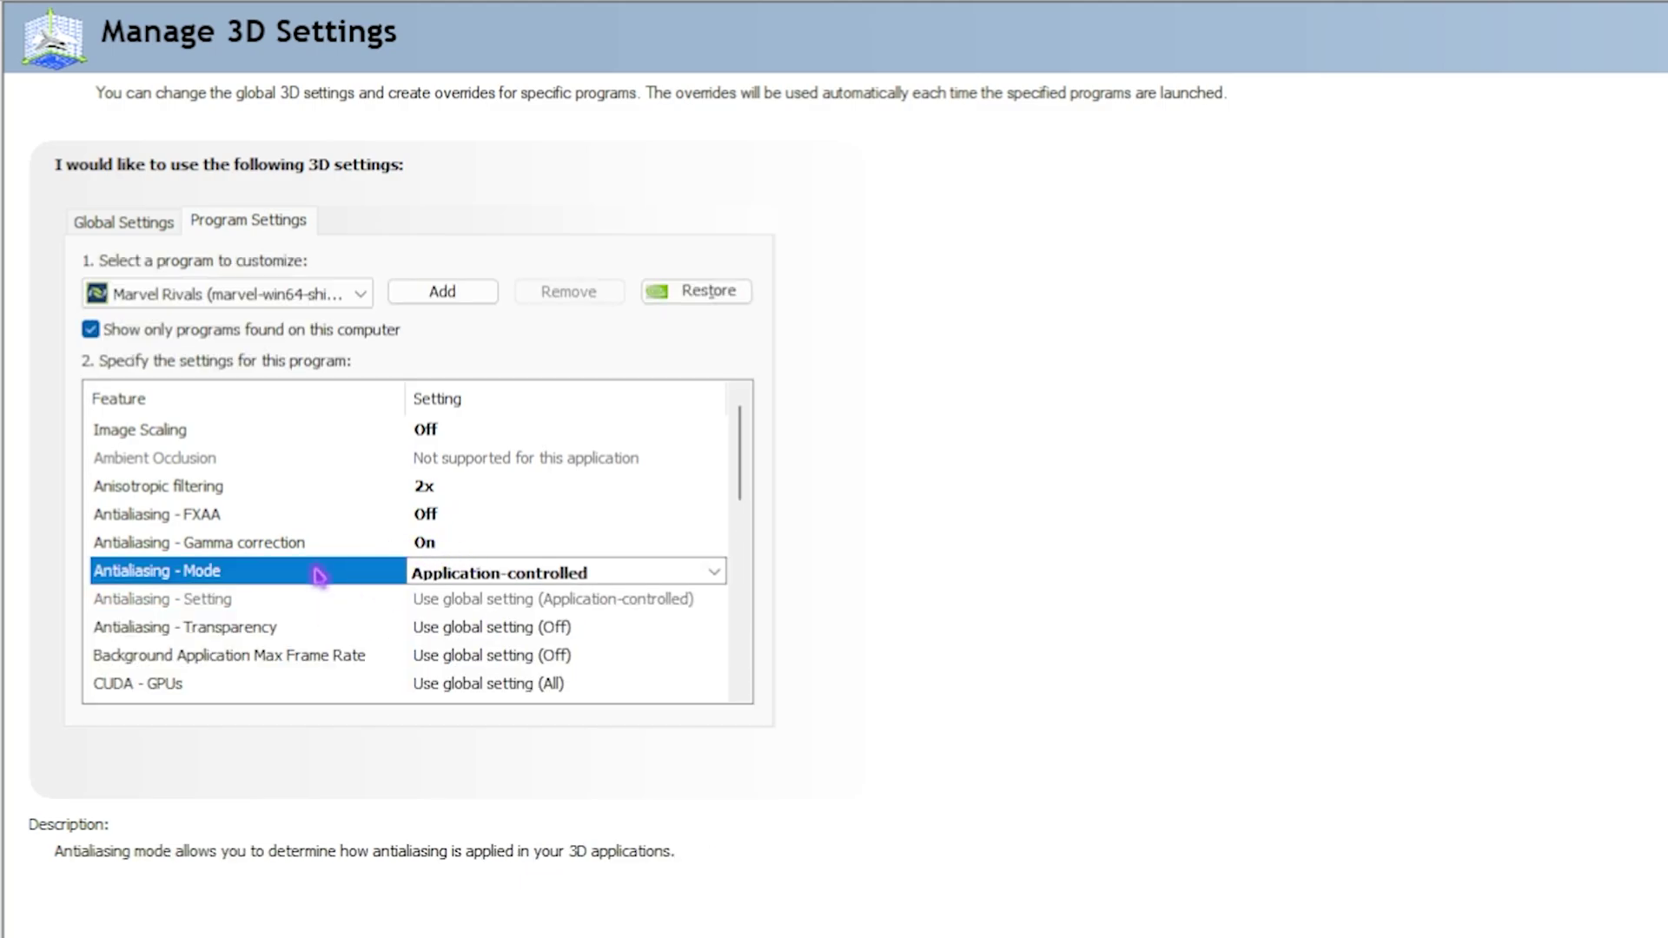
scroll(321, 570, "down", 1)
left_click(485, 542)
left_click(486, 593)
- Cap background frame rate at 30 FPS, keep all CUDA GPUs, and choose Prefer No Sysmem Fallback
left_click(229, 573)
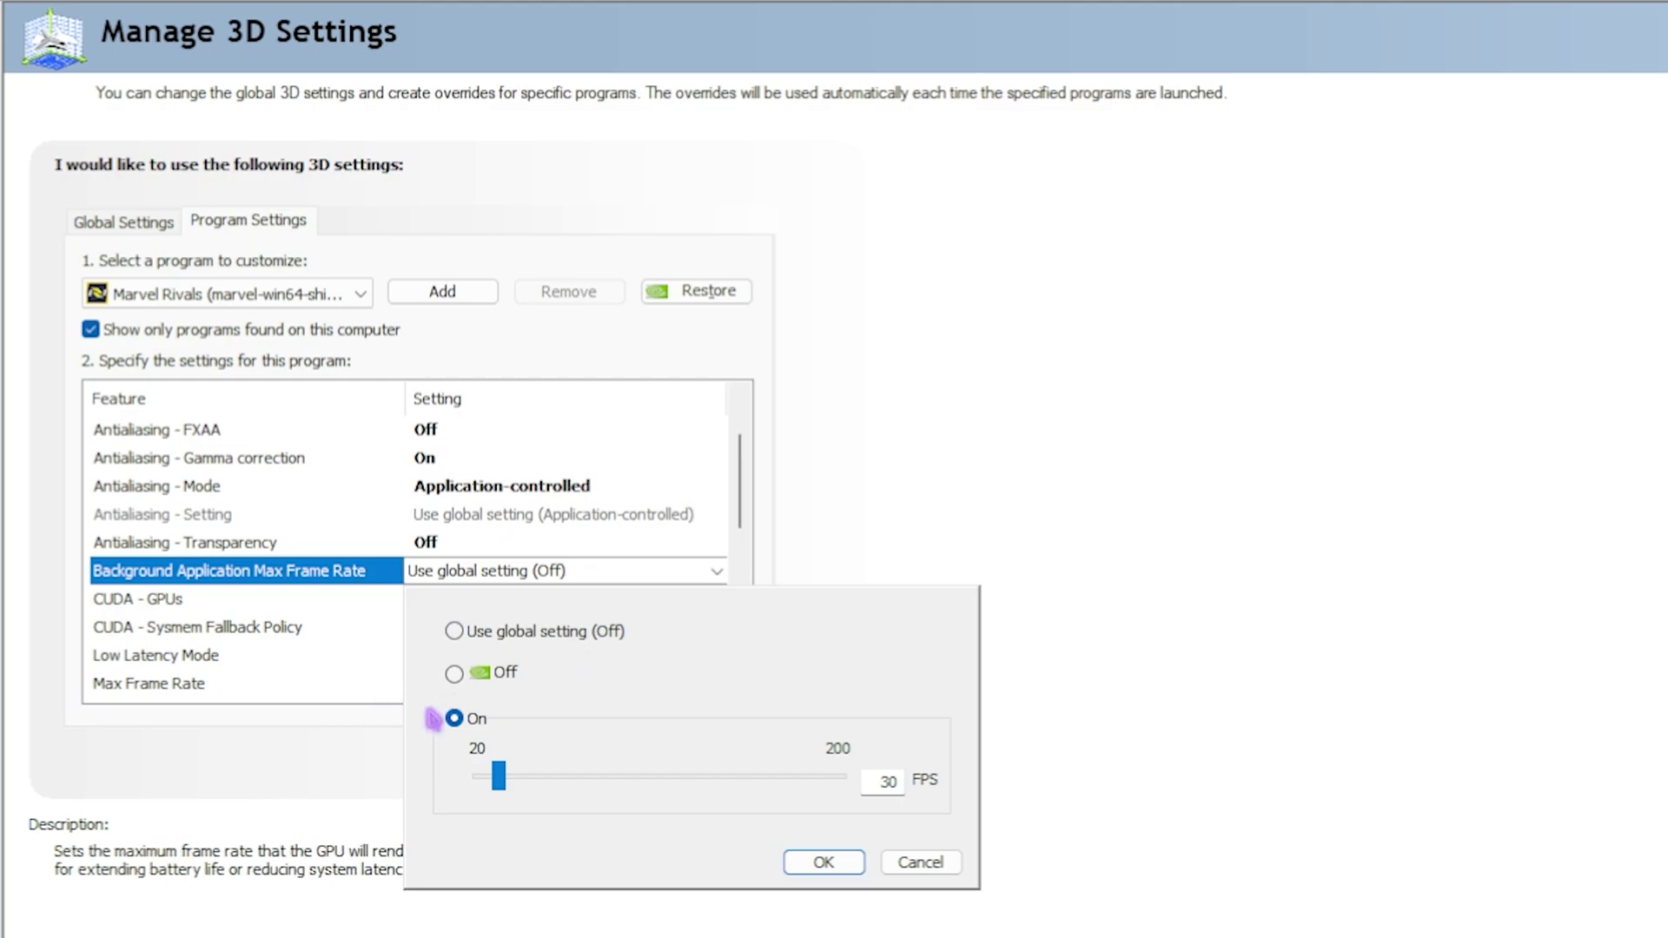
left_click(804, 864)
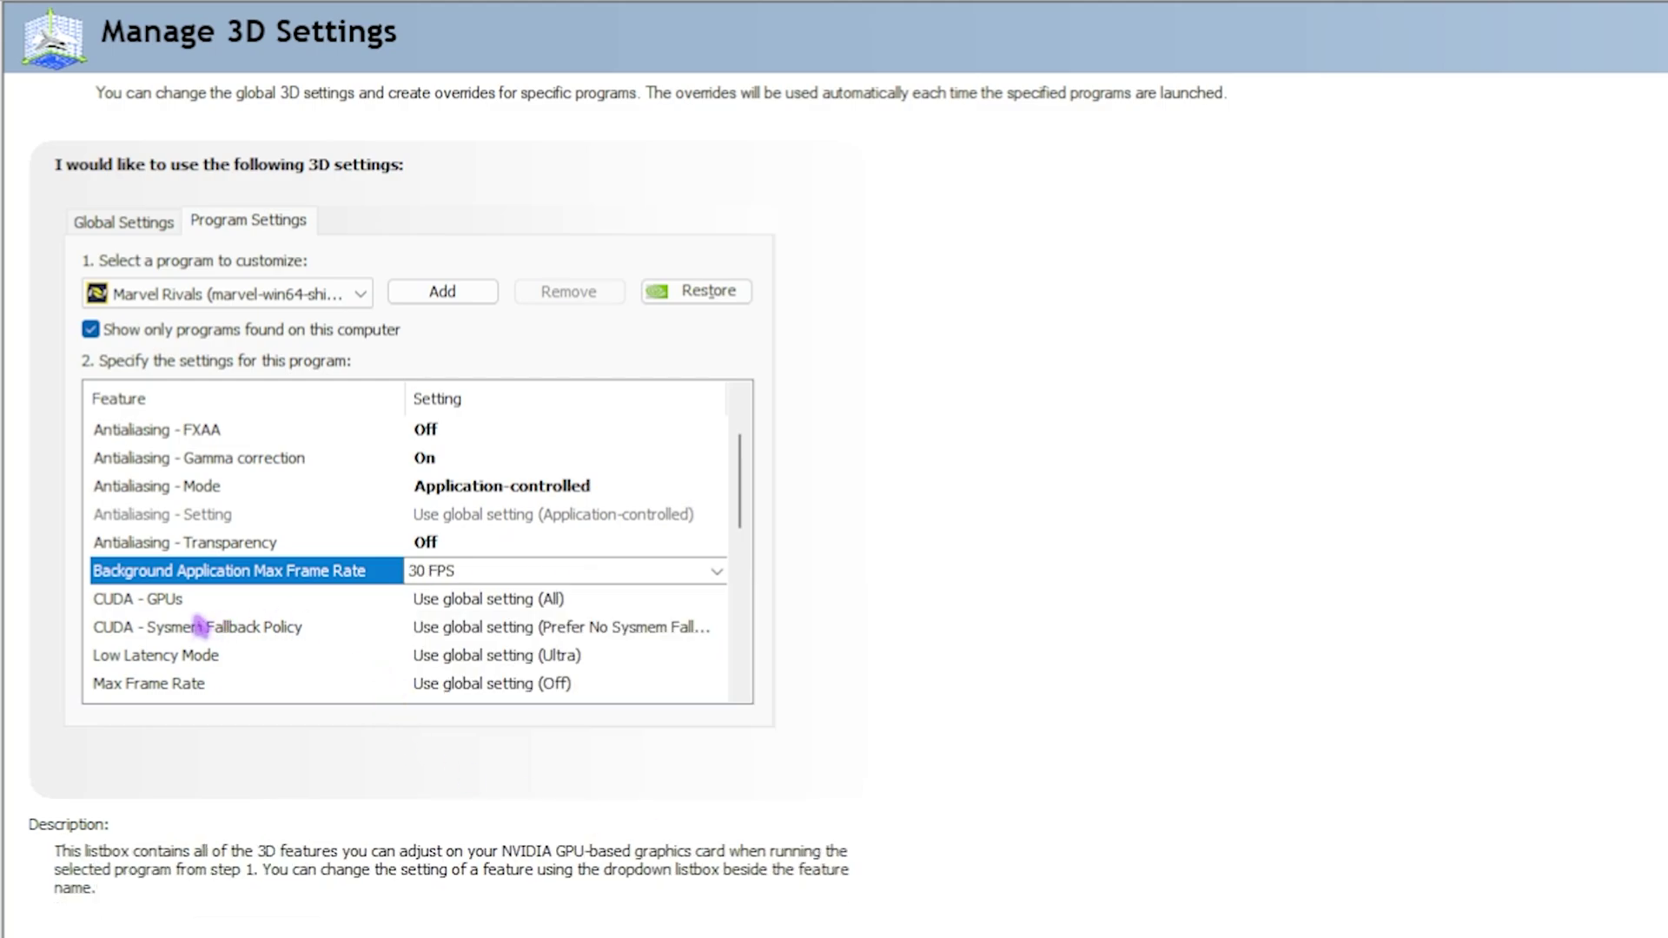
left_click(196, 601)
left_click(674, 931)
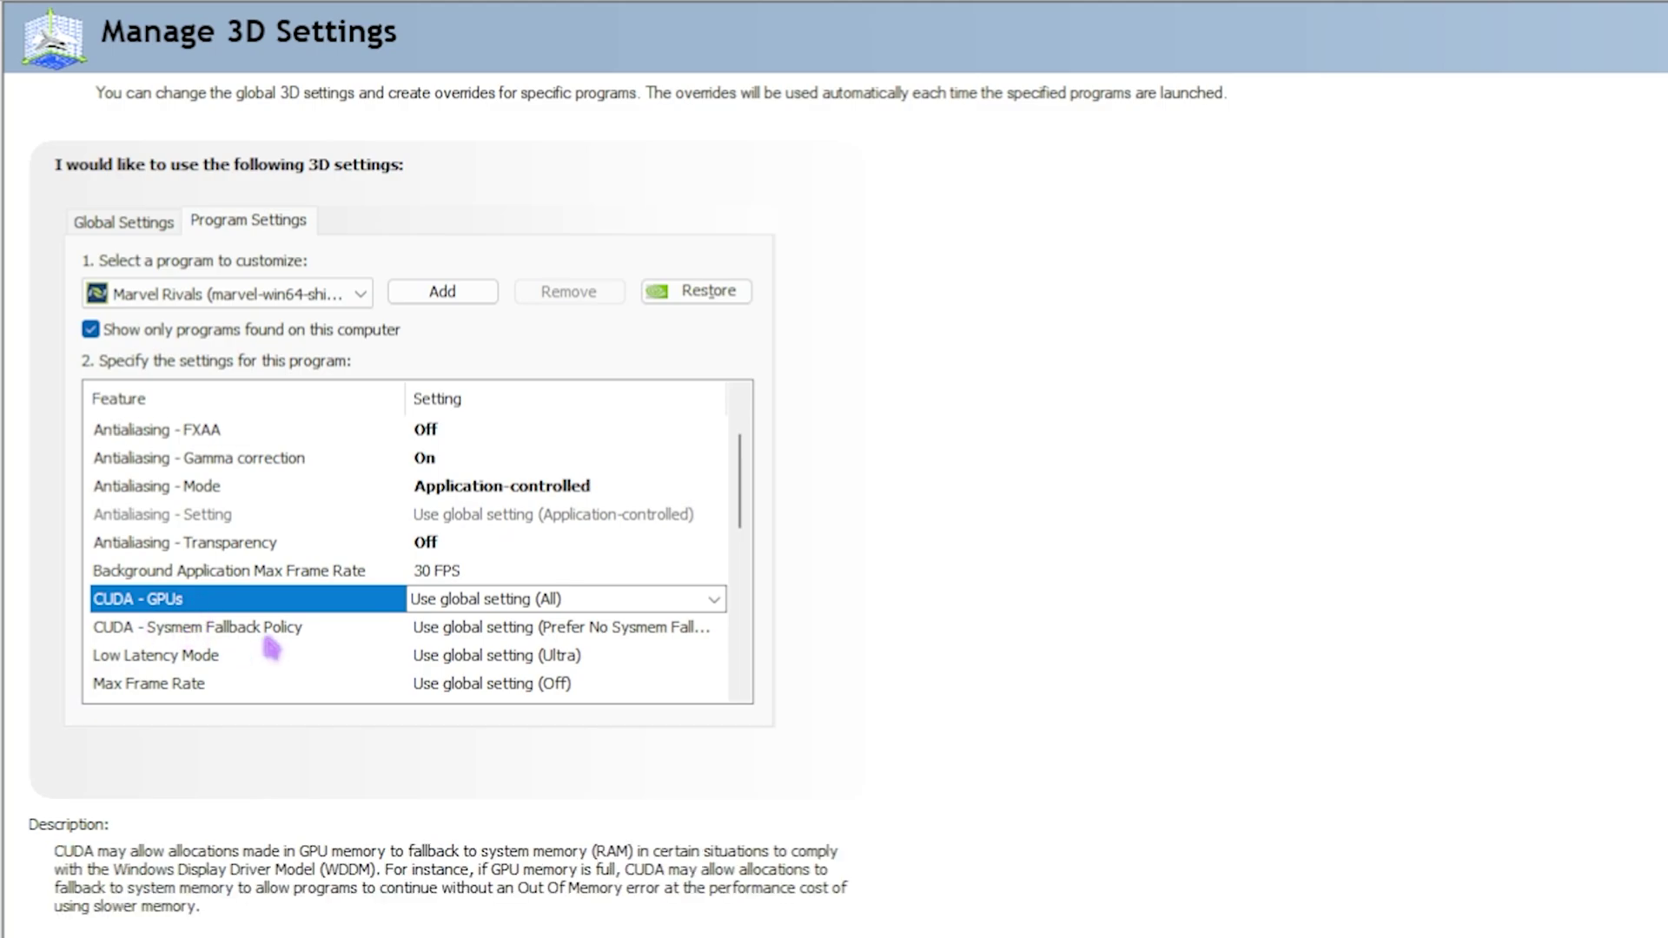
left_click(460, 627)
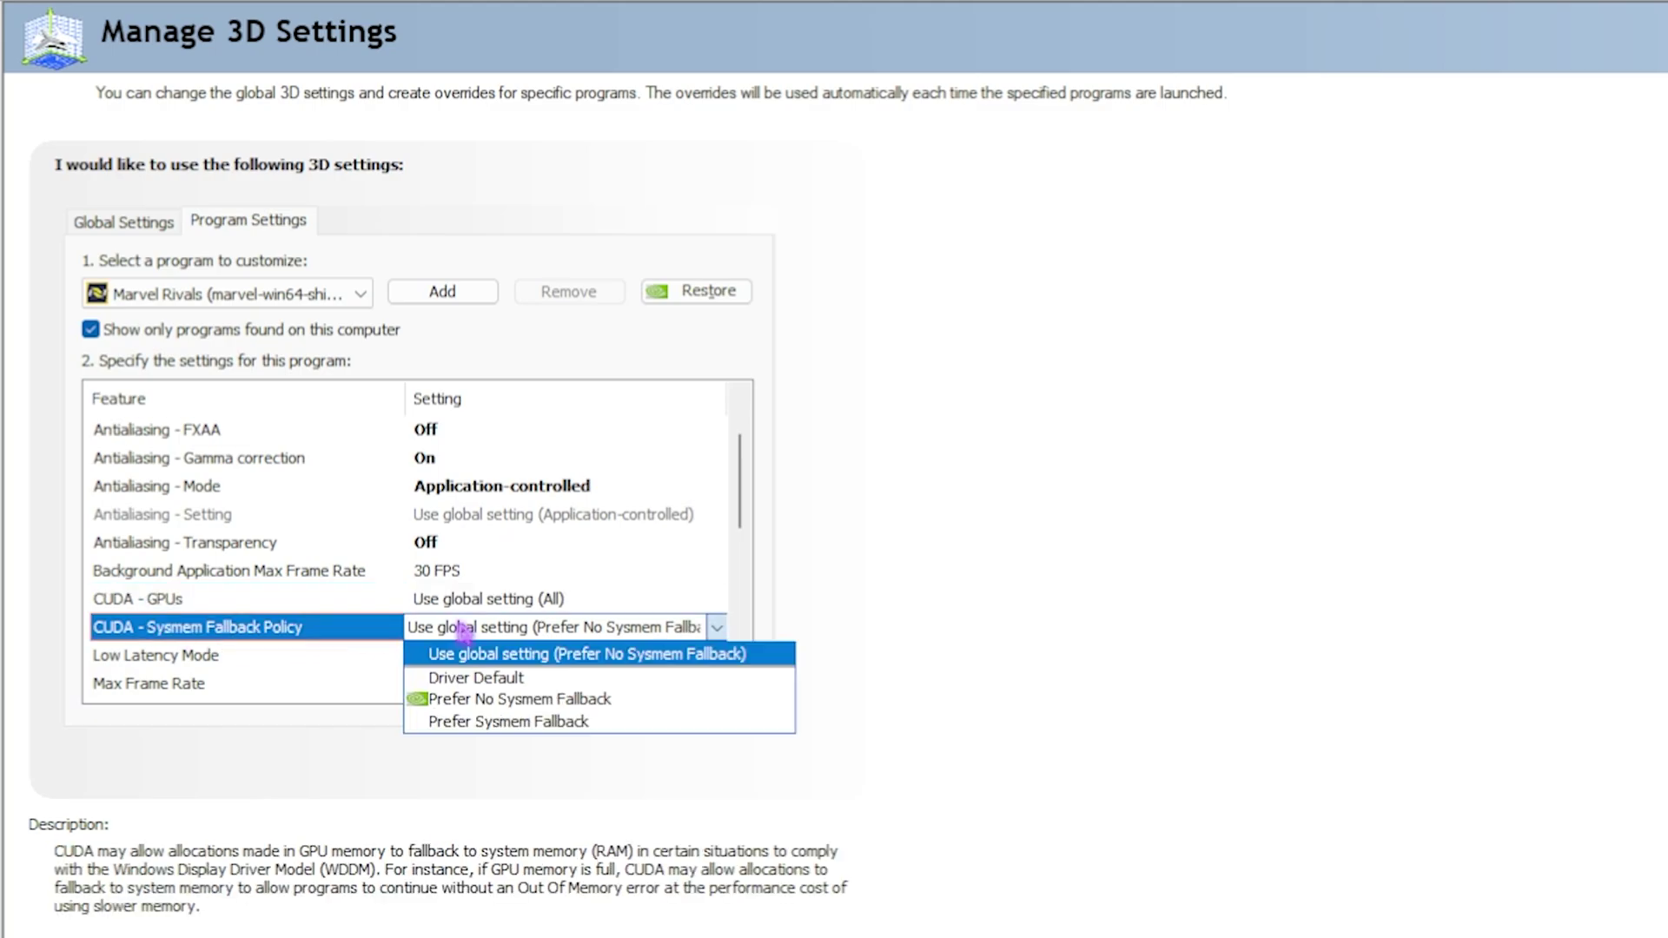
left_click(465, 704)
- Set Low Latency Mode to Ultra and leave Max Frame Rate unchanged
scroll(287, 577, "down", 2)
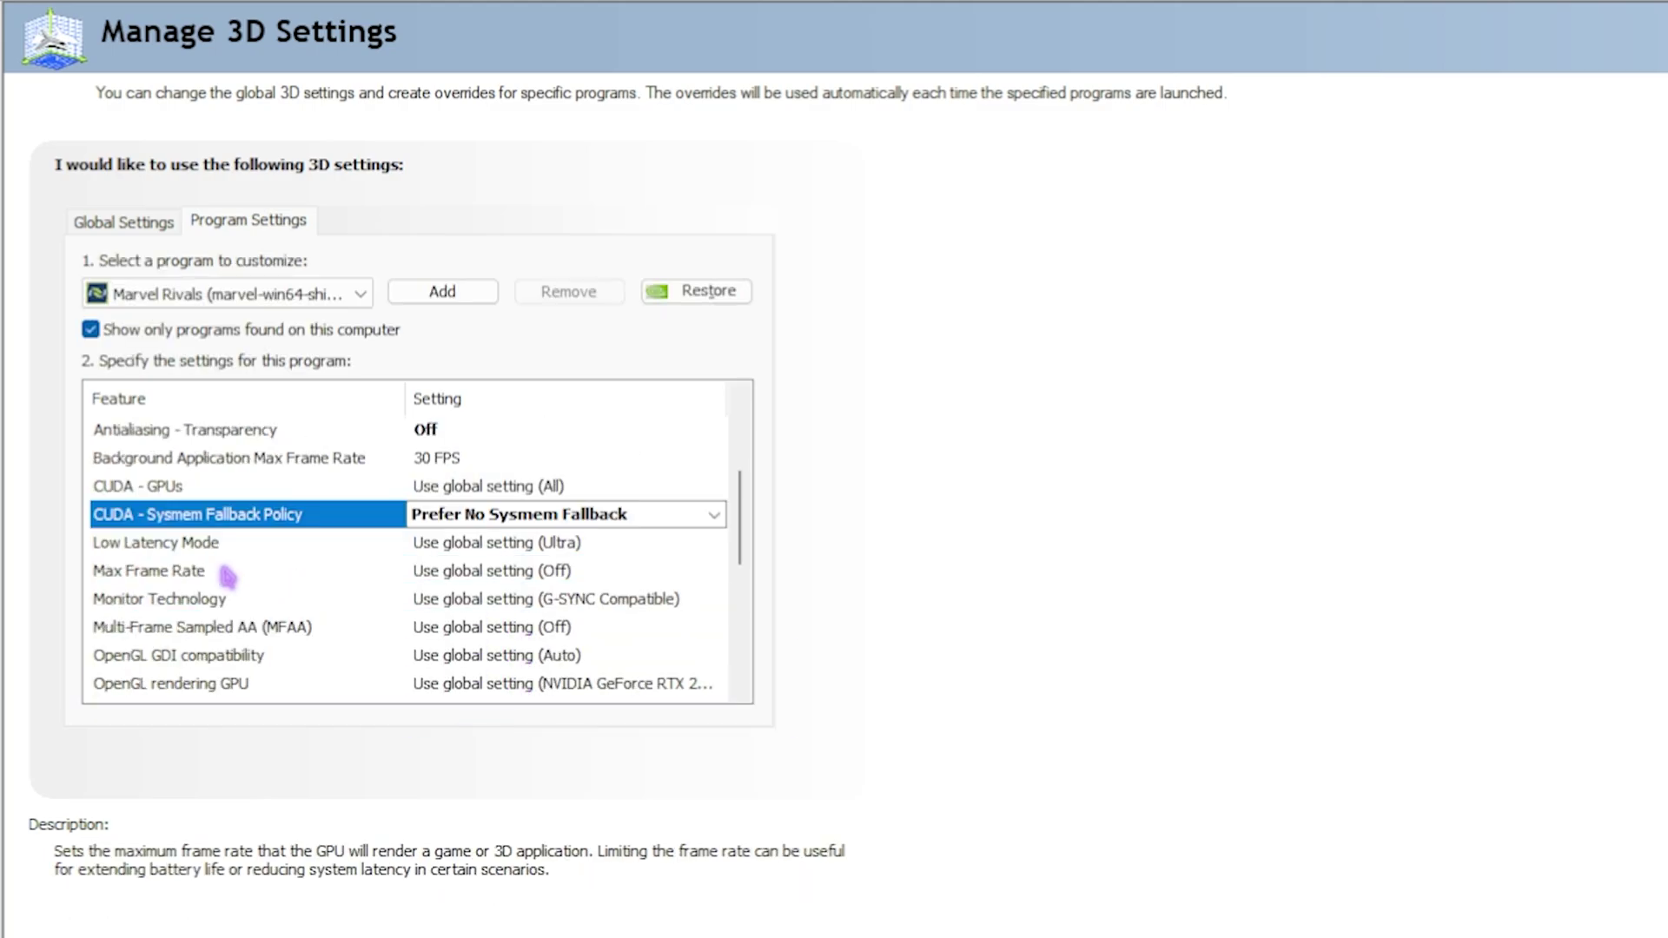
left_click(663, 542)
left_click(422, 634)
scroll(226, 599, "down", 2)
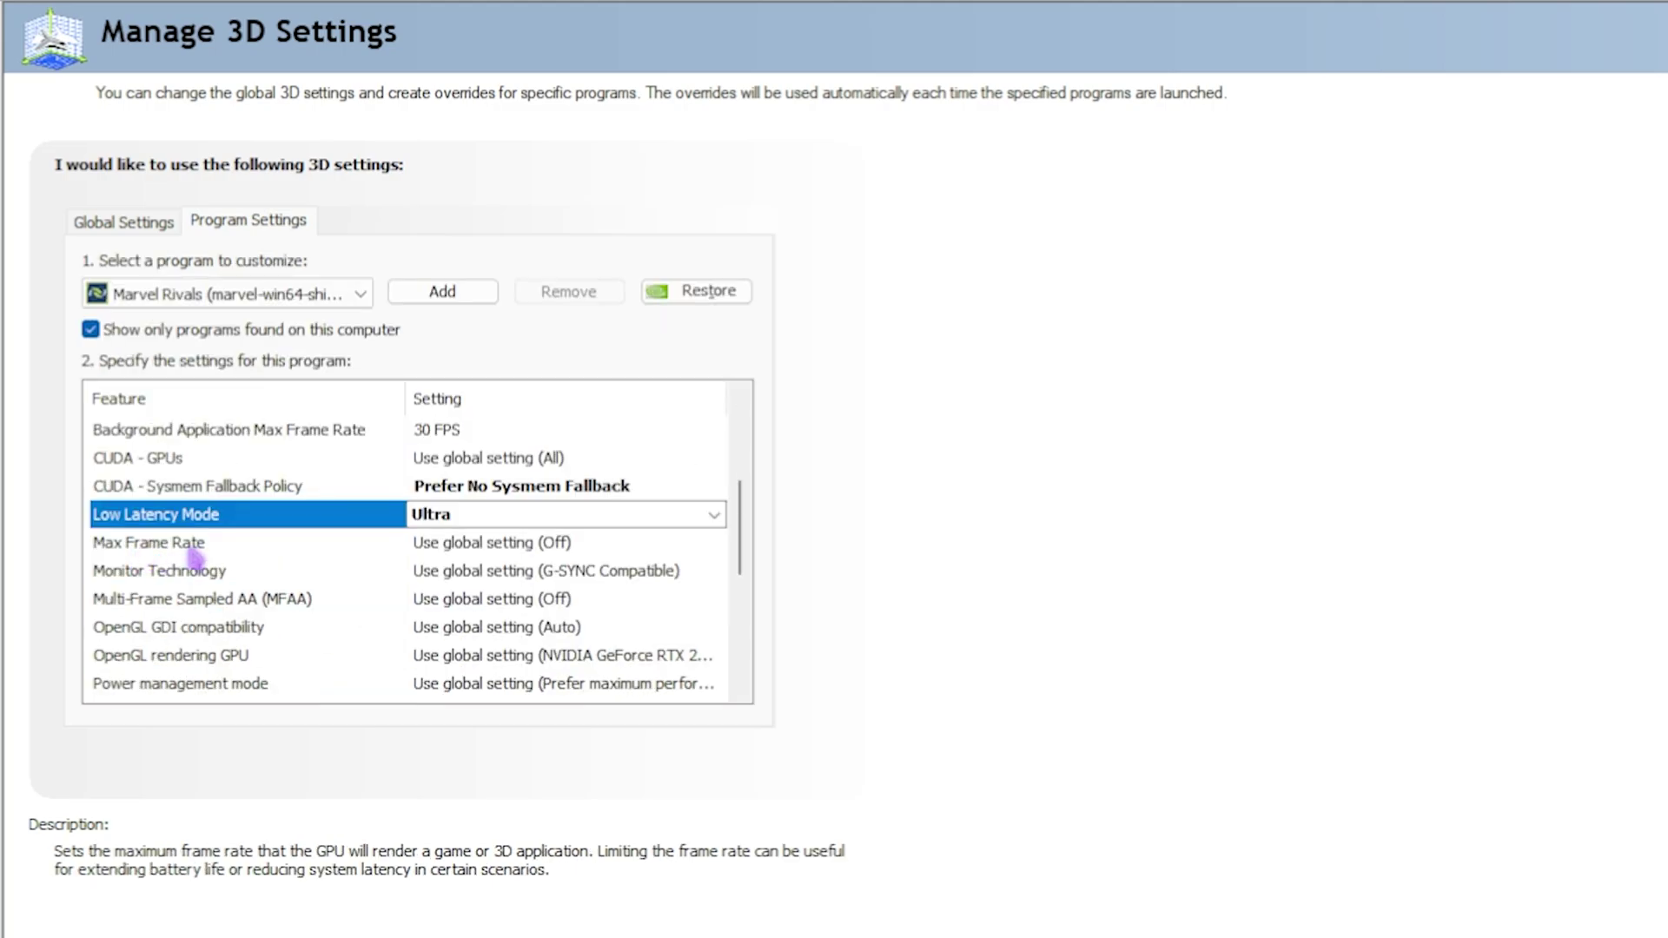
left_click(191, 546)
left_click(447, 543)
left_click(834, 834)
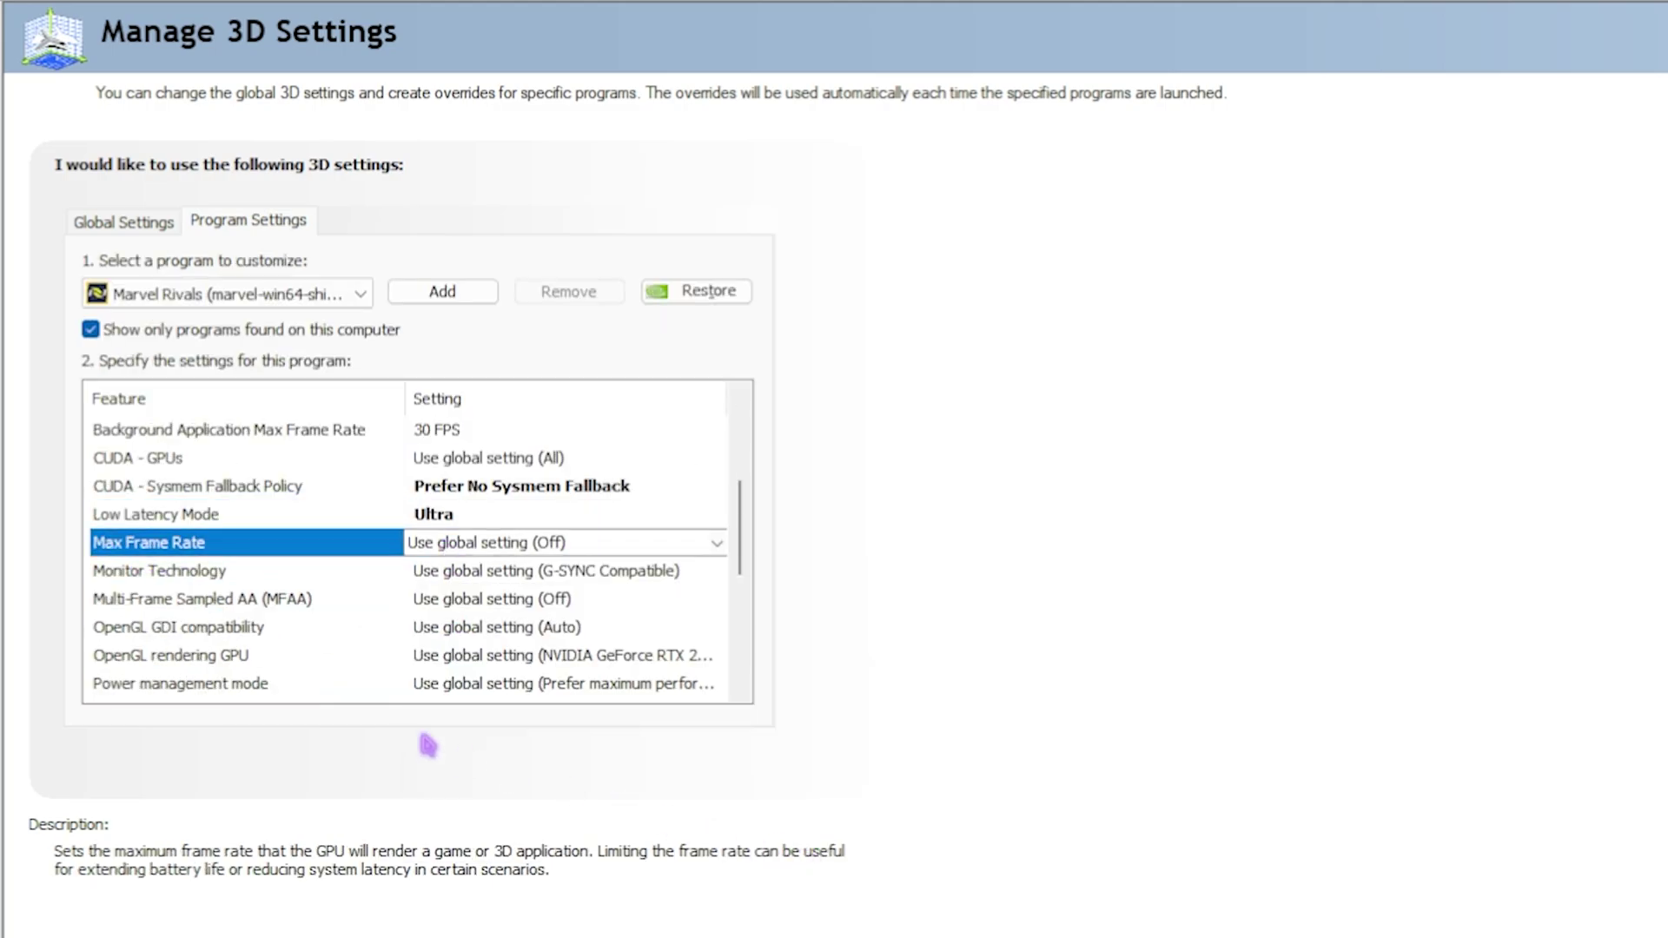
- Set G-SYNC Compatible, OpenGL GDI compatibility Prefer performance, and OpenGL rendering on RTX 2070 SUPER
left_click(487, 571)
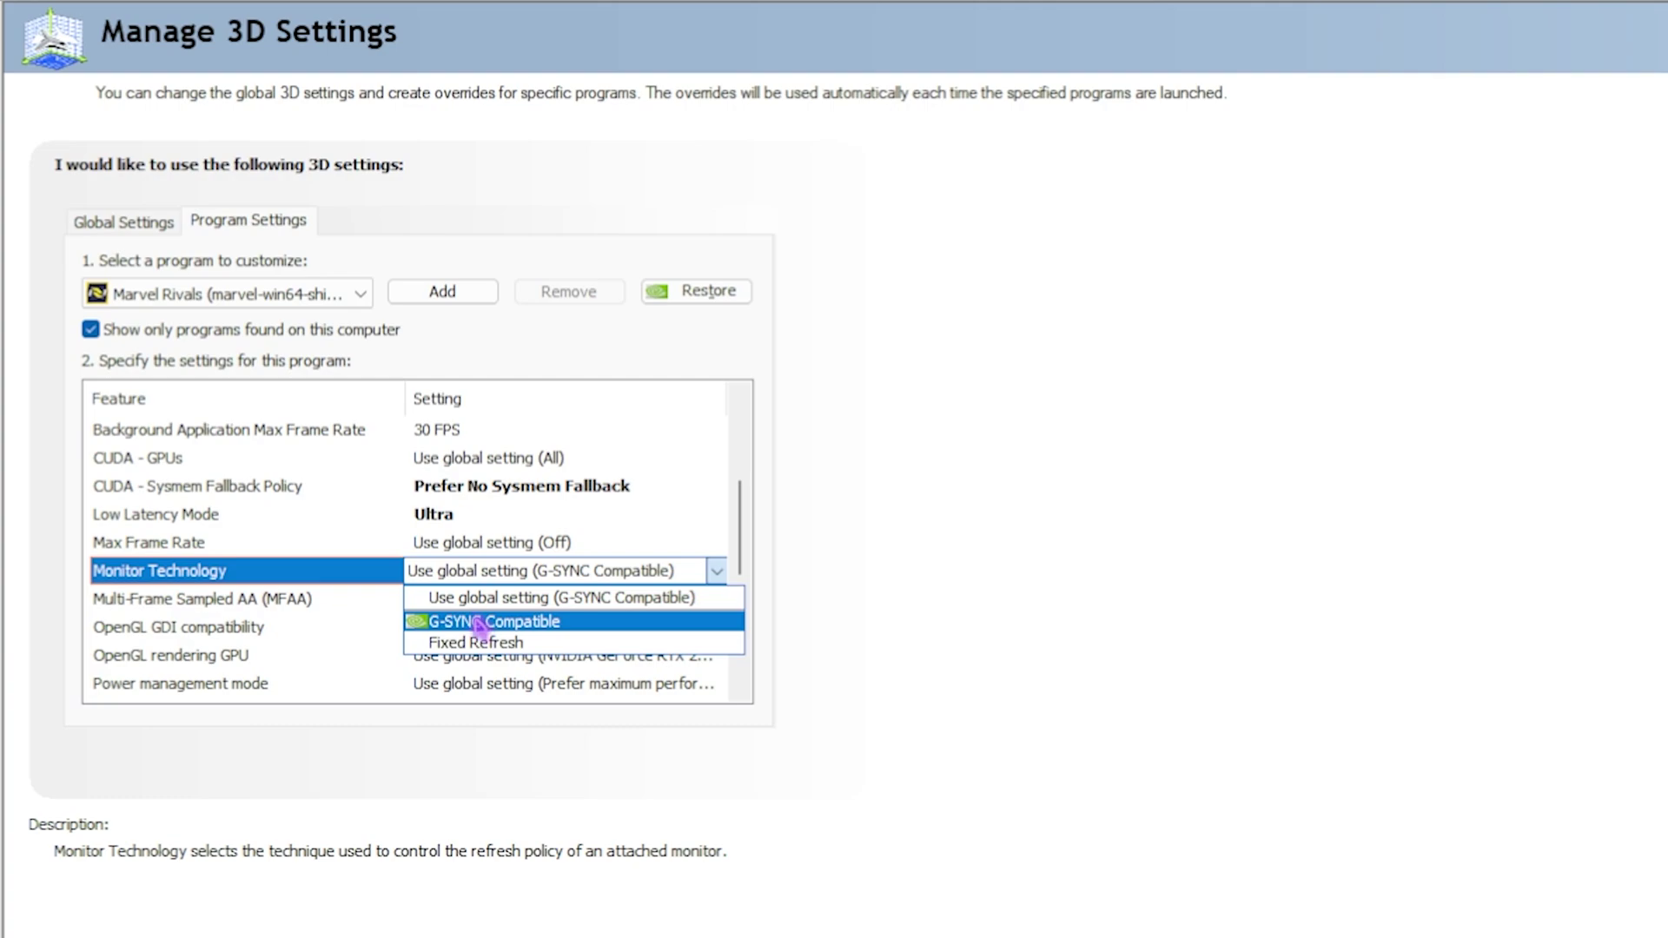
left_click(480, 622)
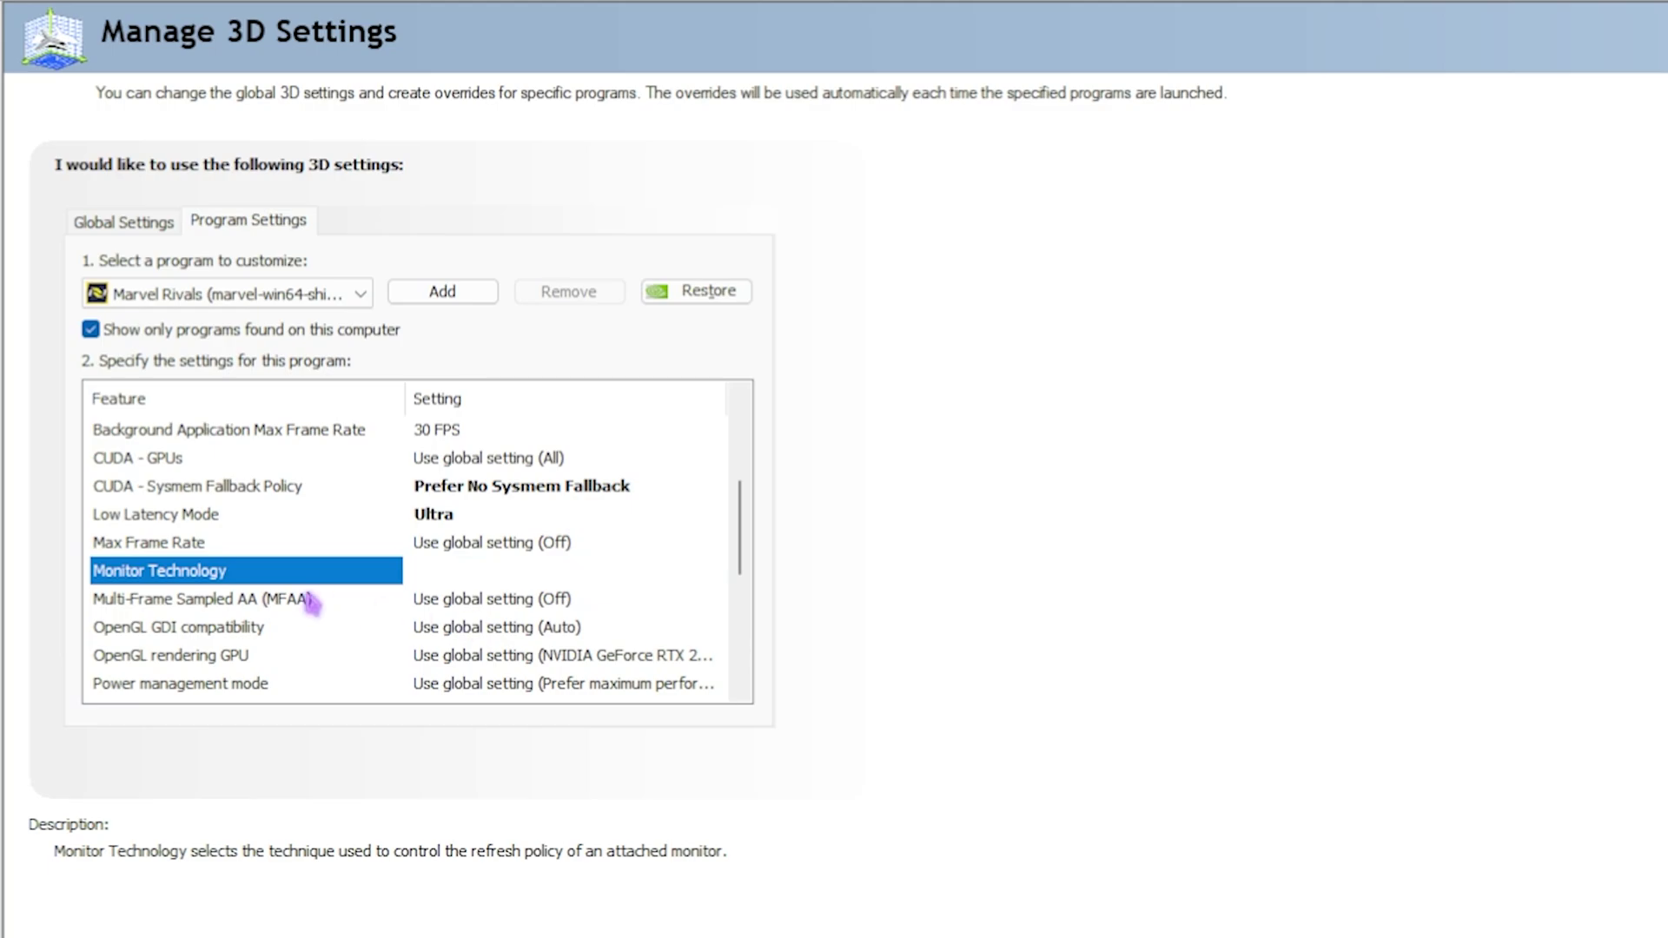
scroll(467, 540, "down", 1)
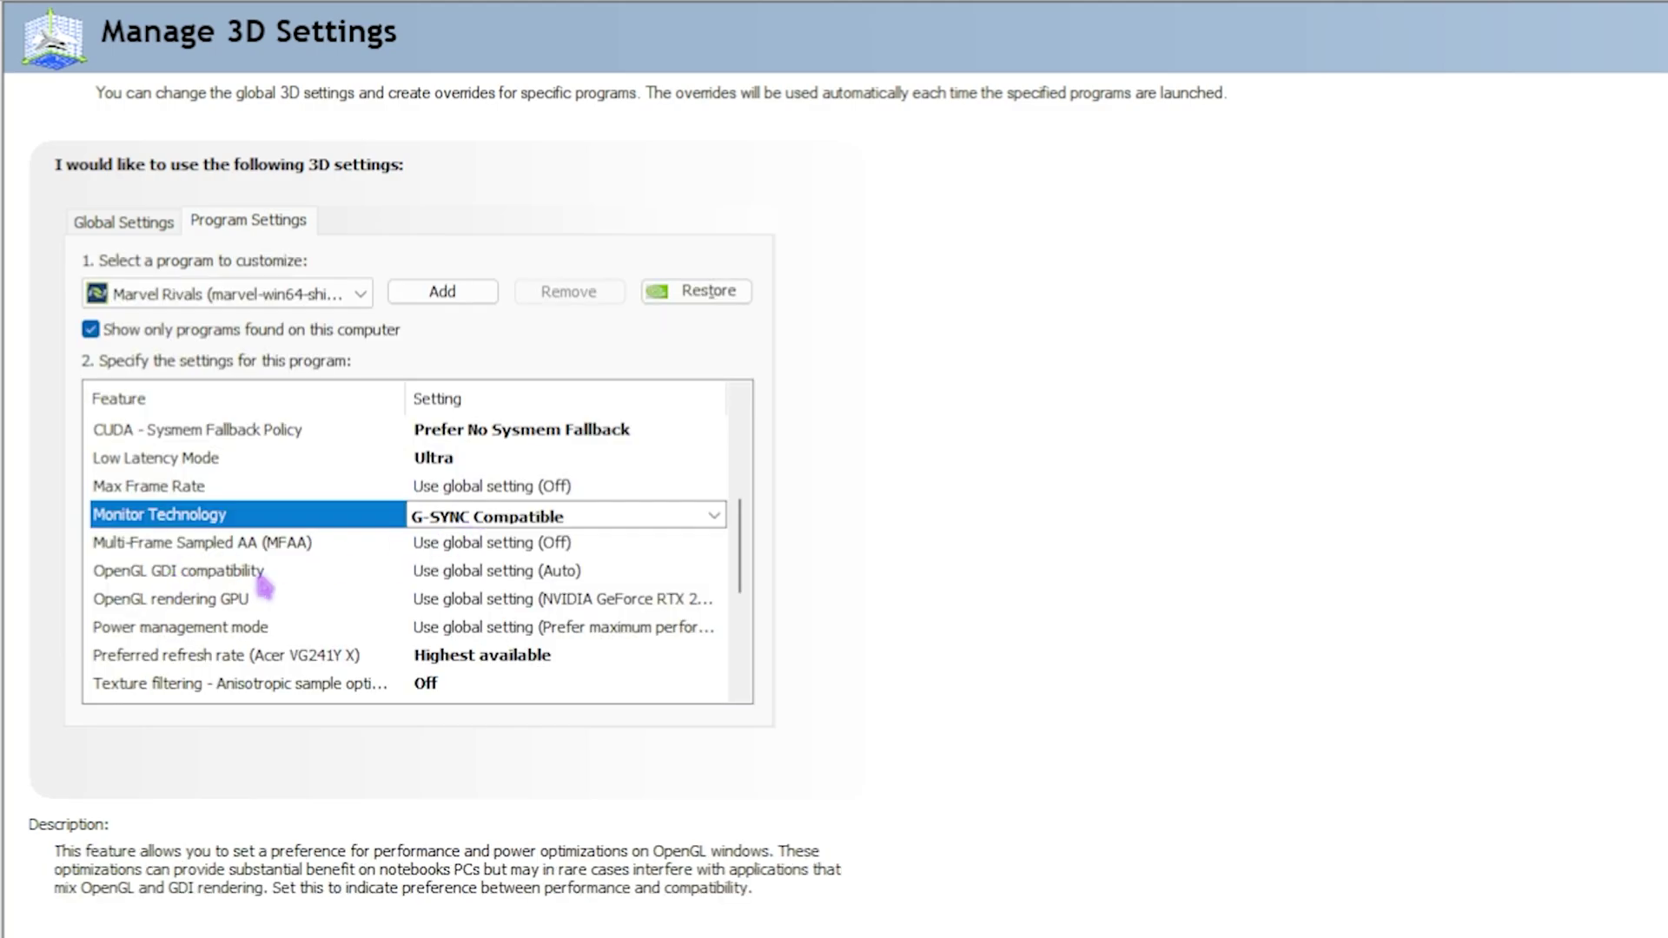
left_click(547, 571)
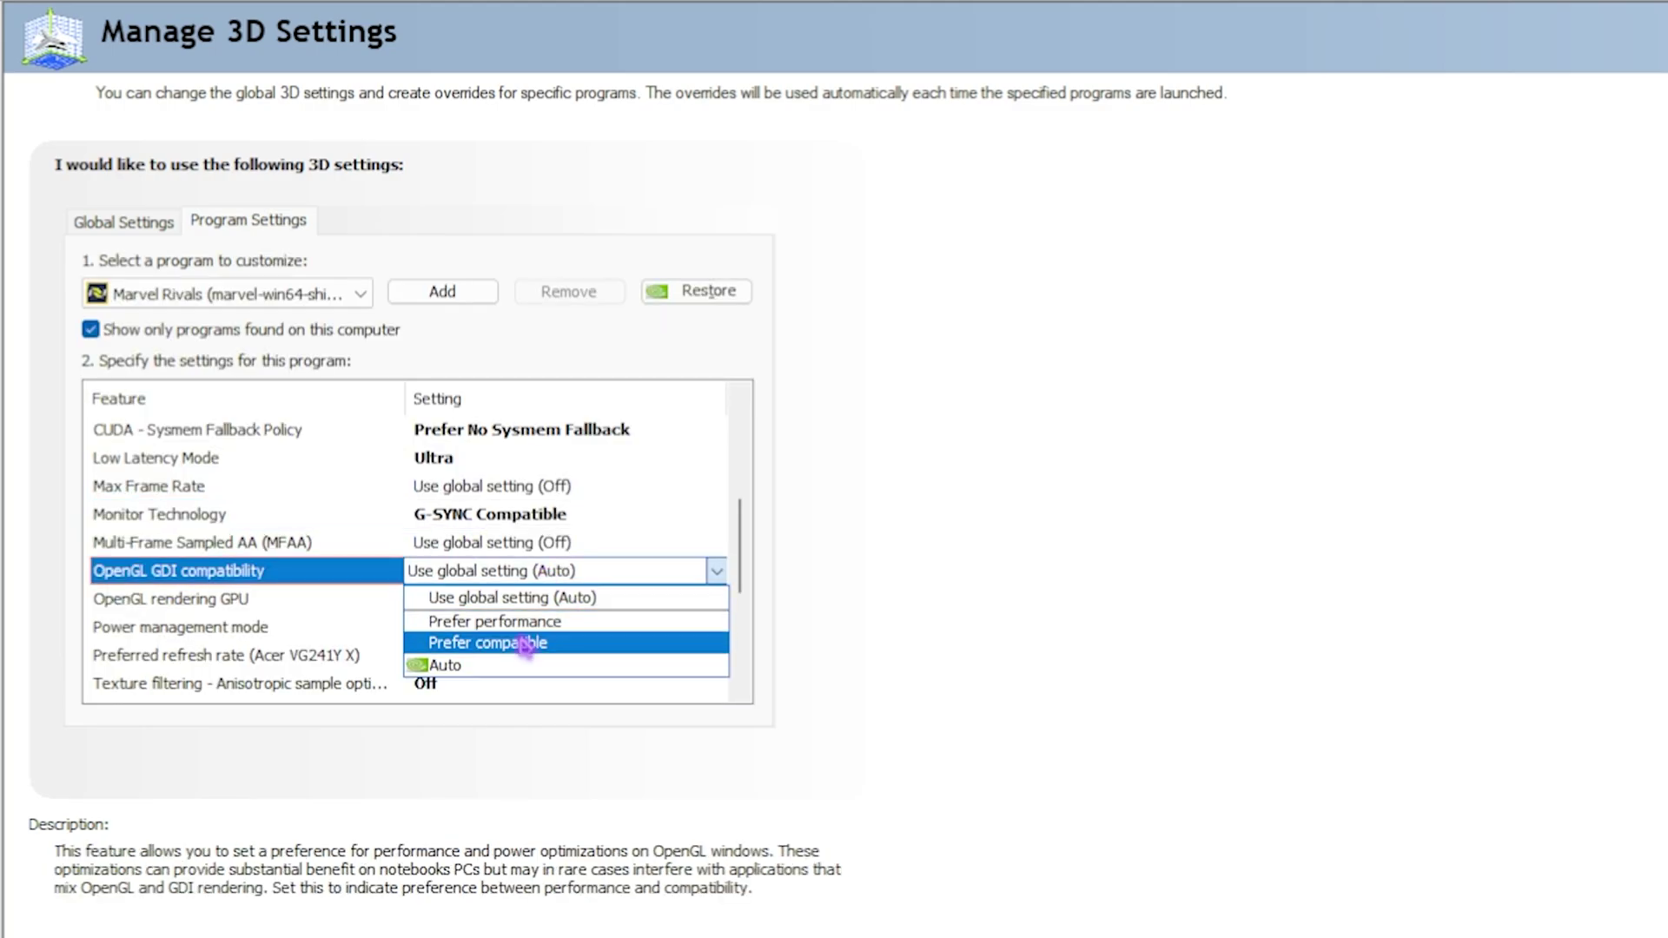
left_click(547, 621)
scroll(171, 619, "down", 1)
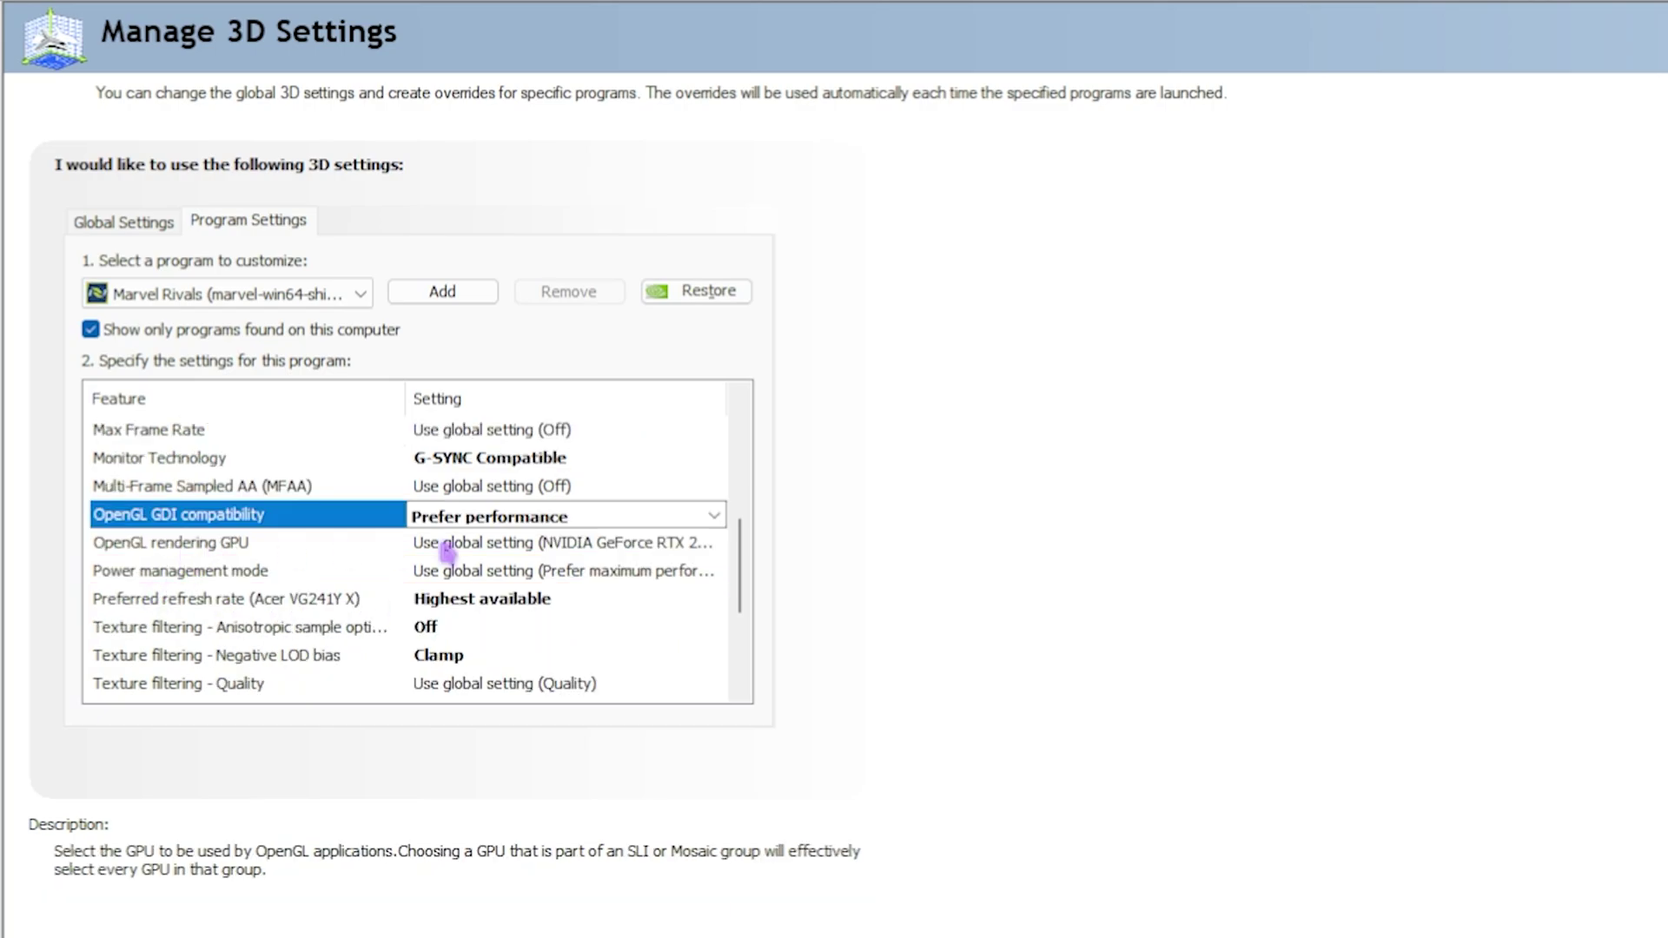
left_click(440, 544)
left_click(519, 617)
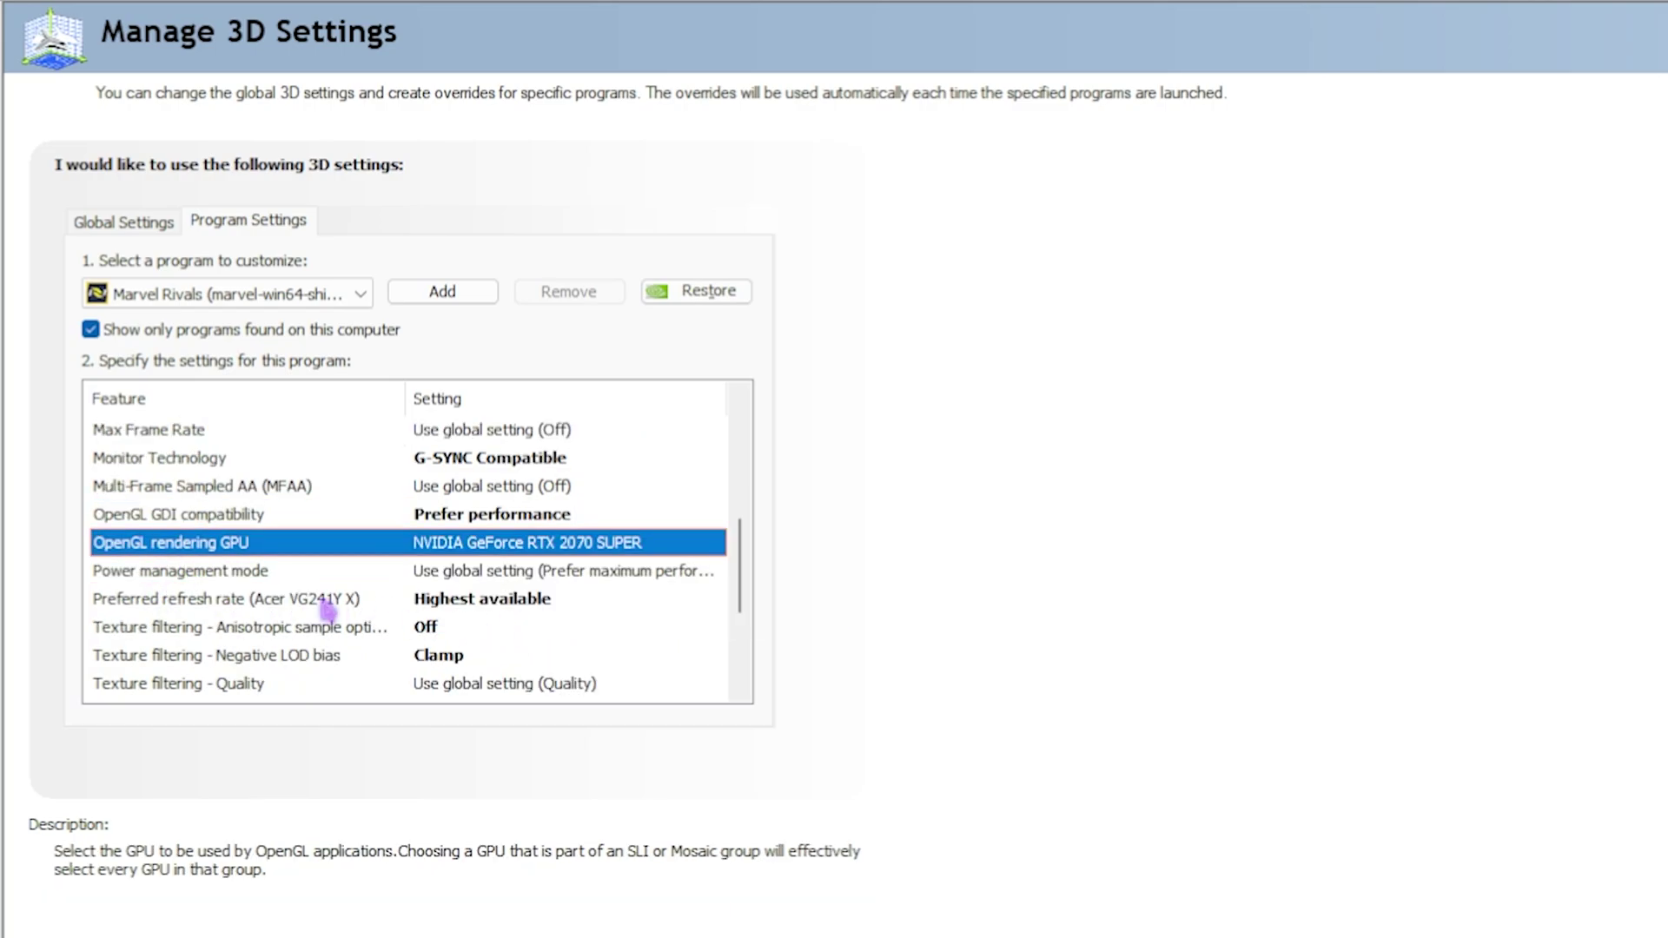
- Set power management to Prefer maximum performance, keep anisotropic sample optimization Off and negative LOD bias Clamp
left_click(550, 548)
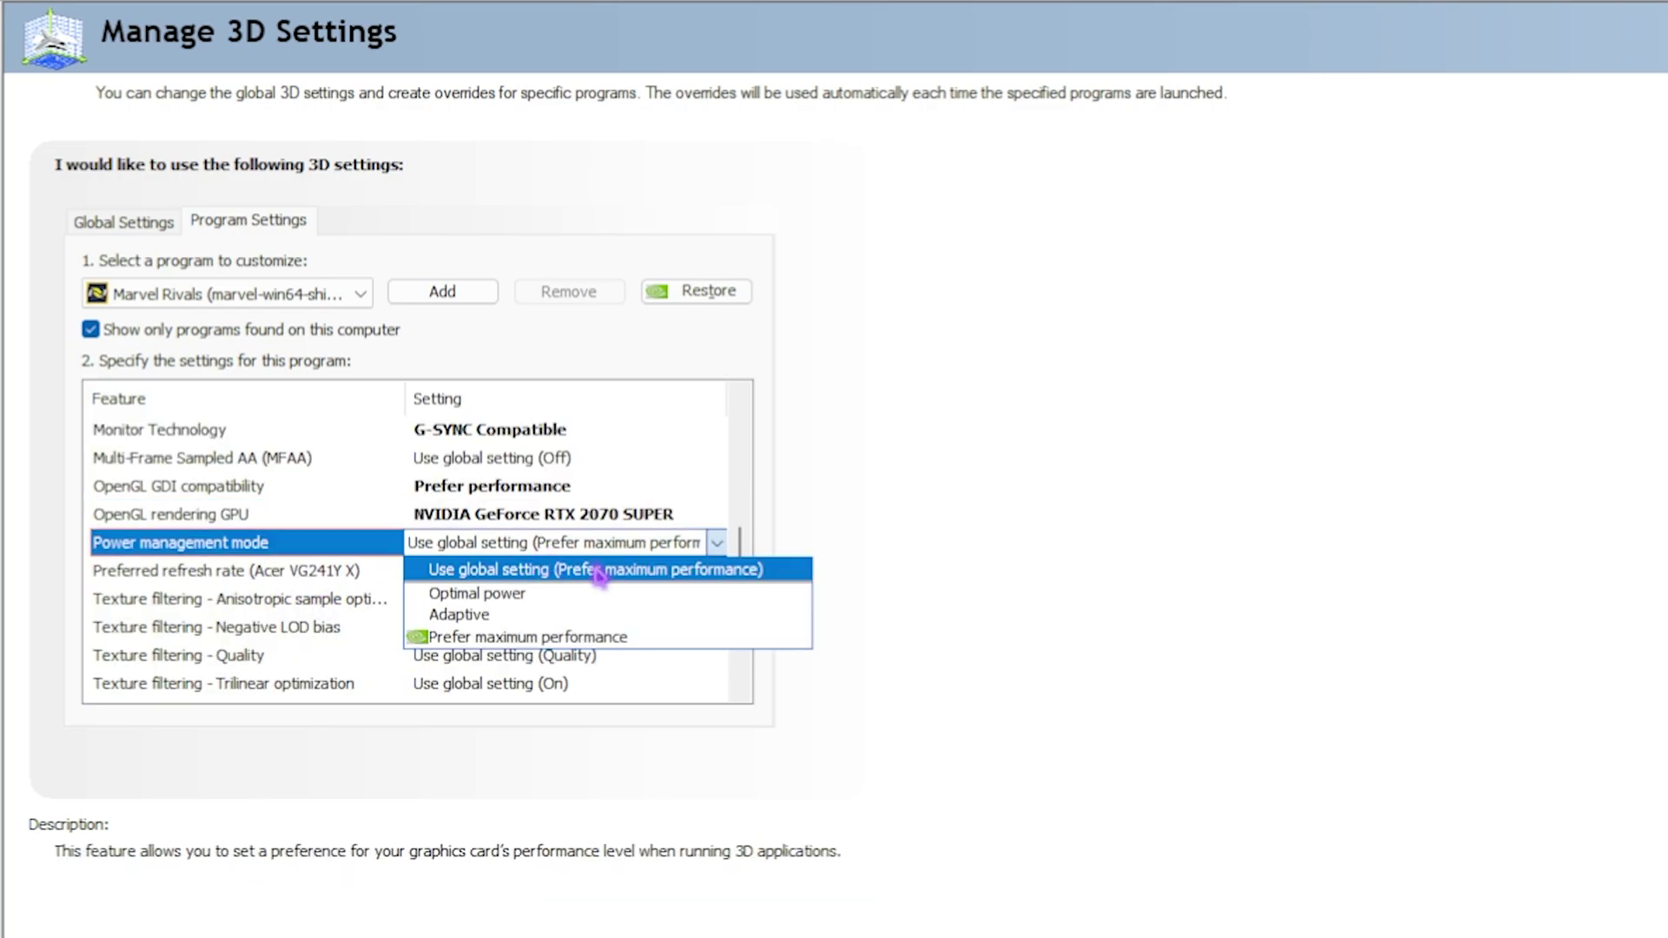
left_click(522, 640)
scroll(521, 633, "down", 2)
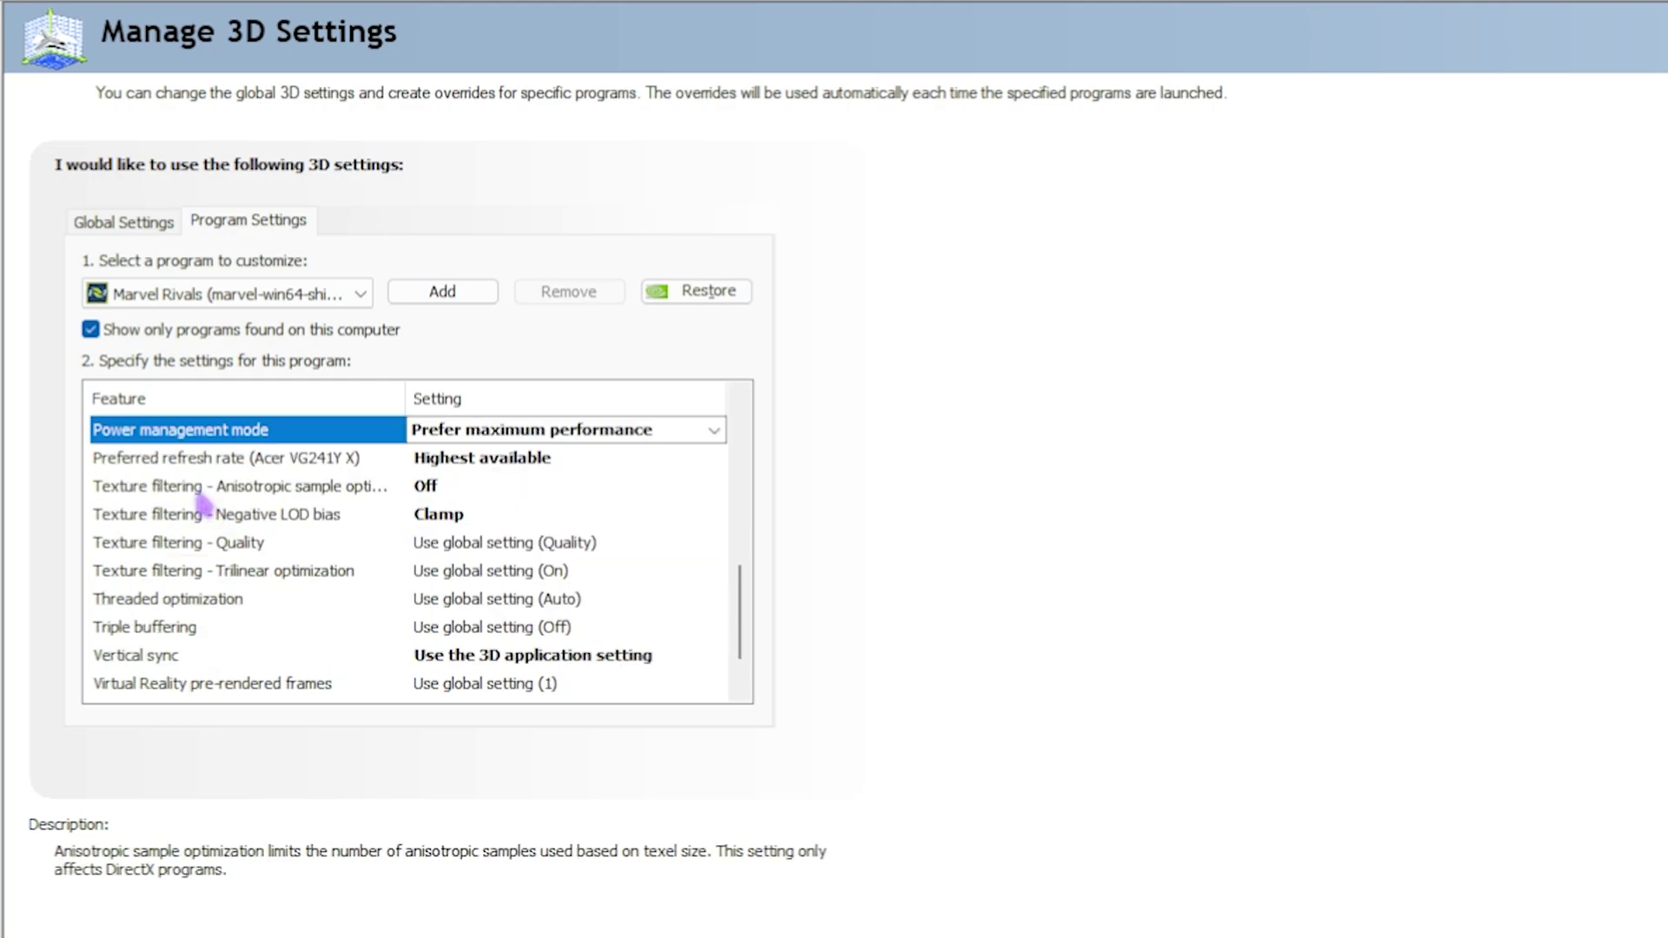
left_click(309, 491)
left_click(424, 489)
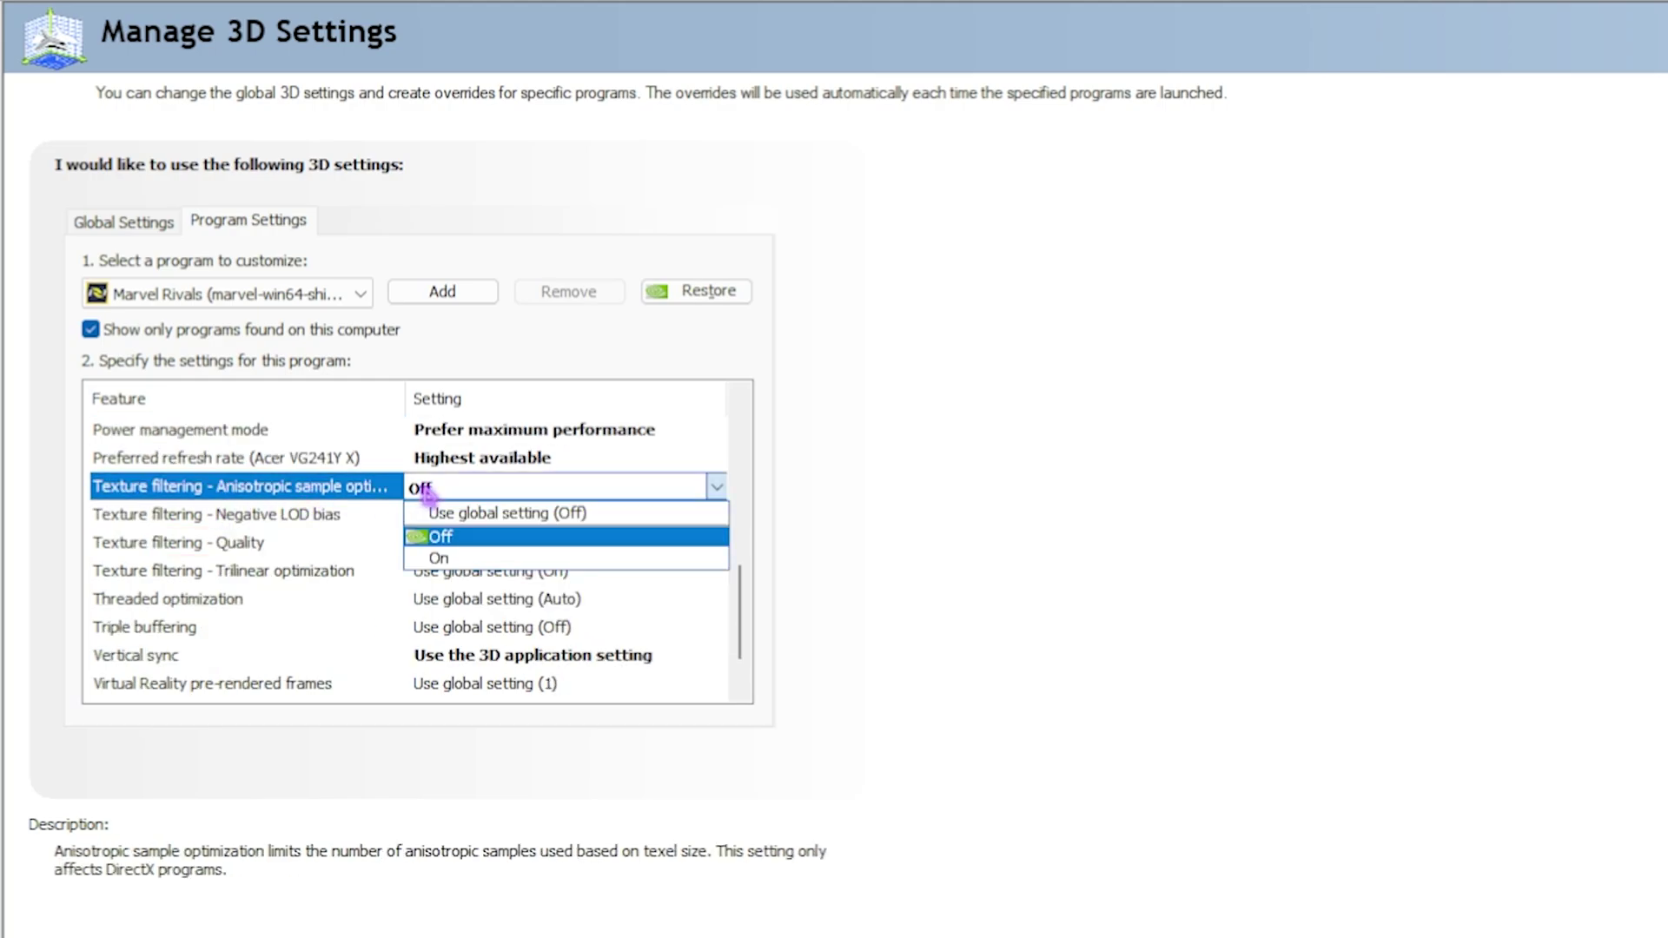
left_click(341, 519)
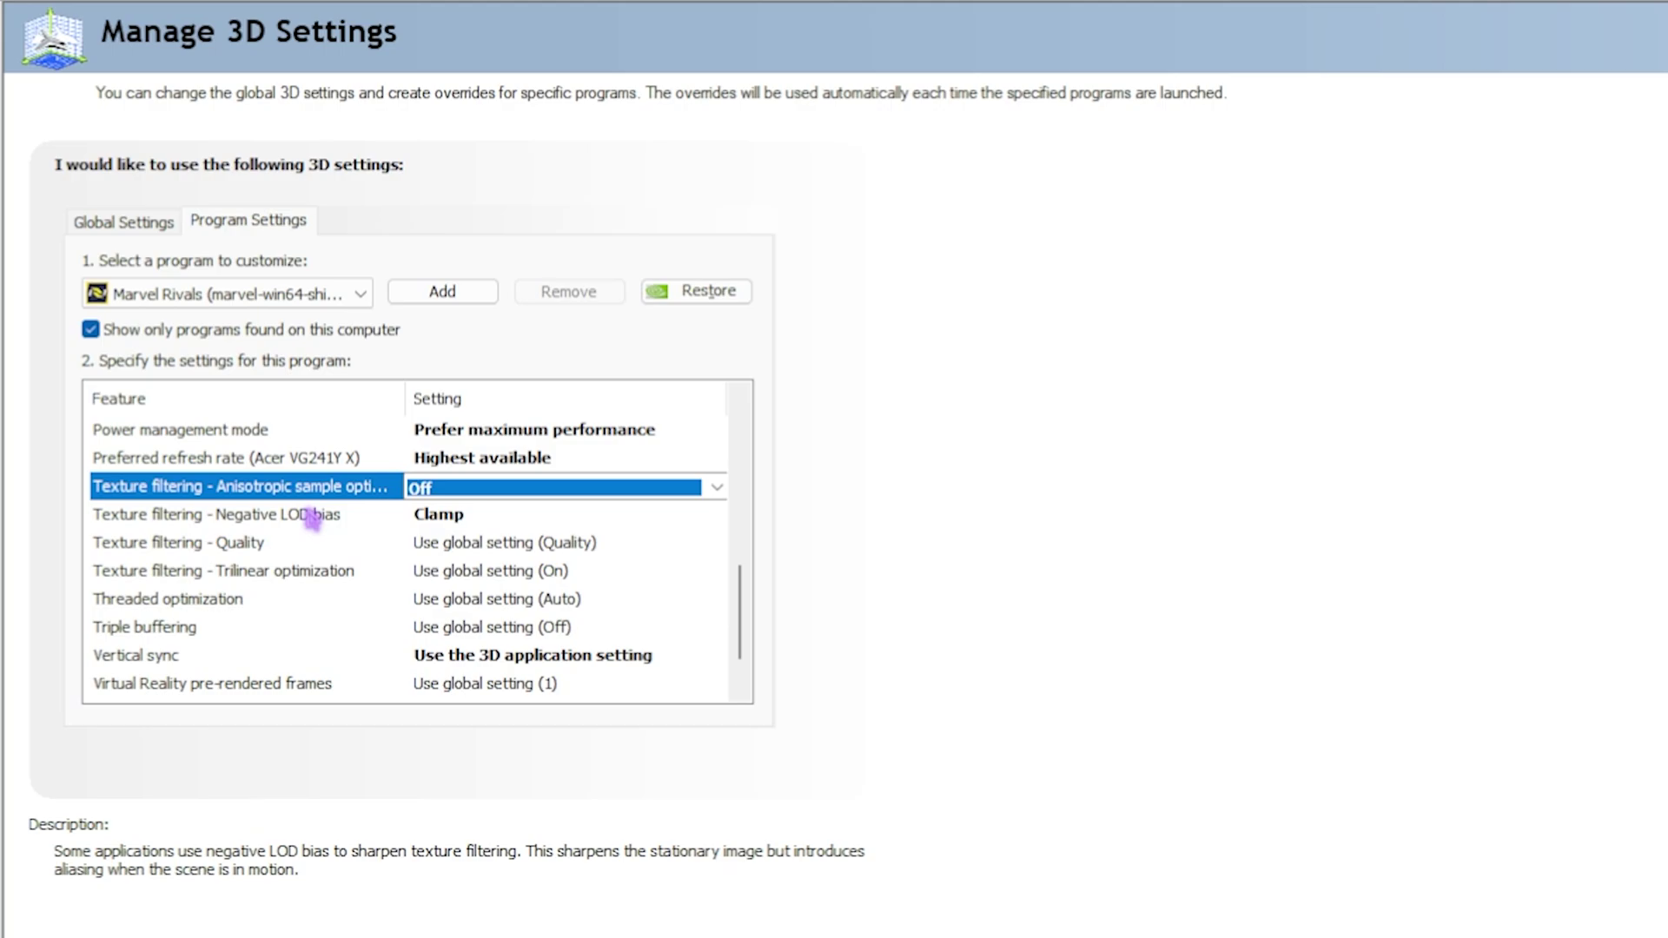
left_click(427, 517)
left_click(396, 532)
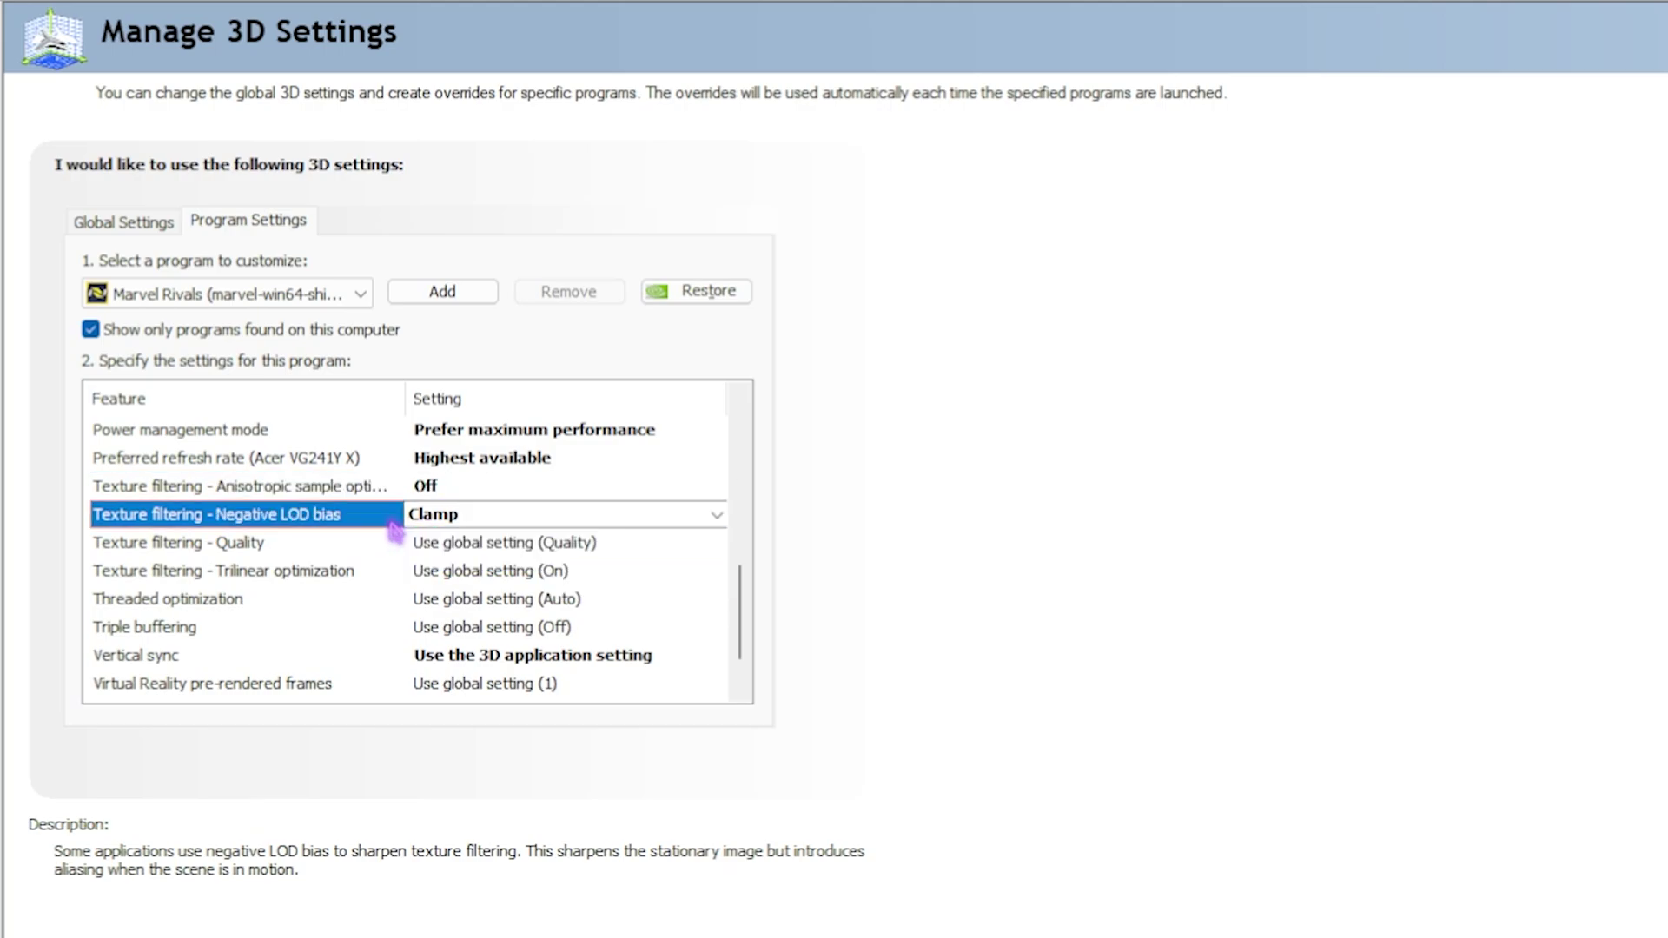
- Set Texture filtering - Quality to Performance and Threaded optimization On
left_click(246, 551)
left_click(464, 543)
left_click(472, 637)
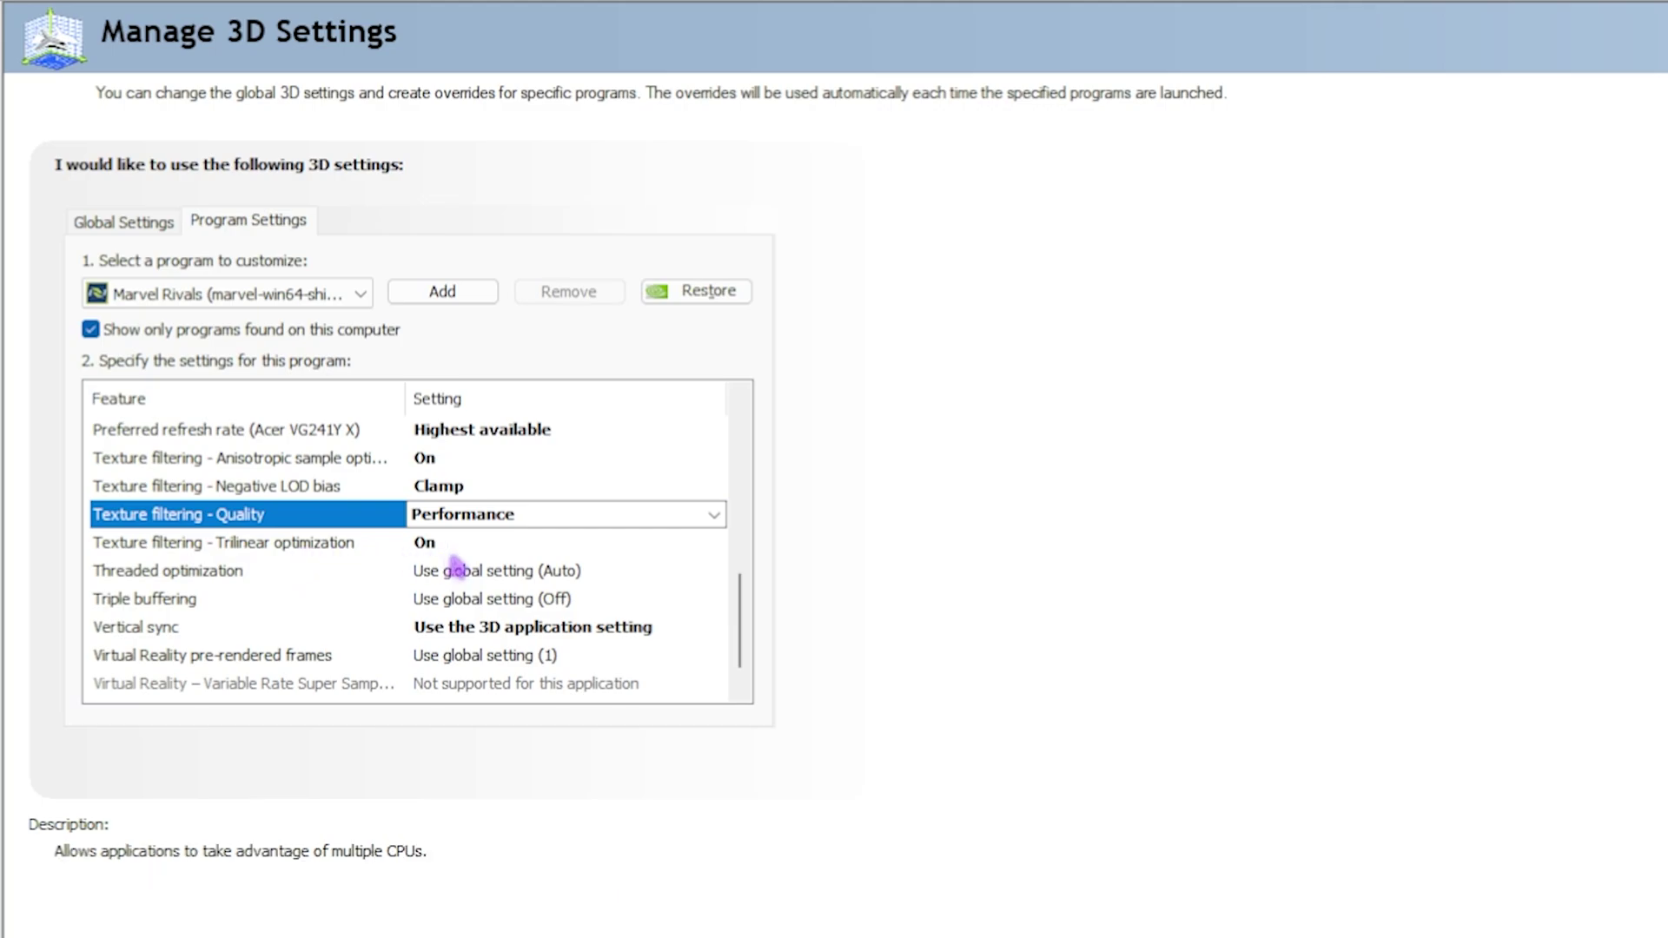
left_click(456, 570)
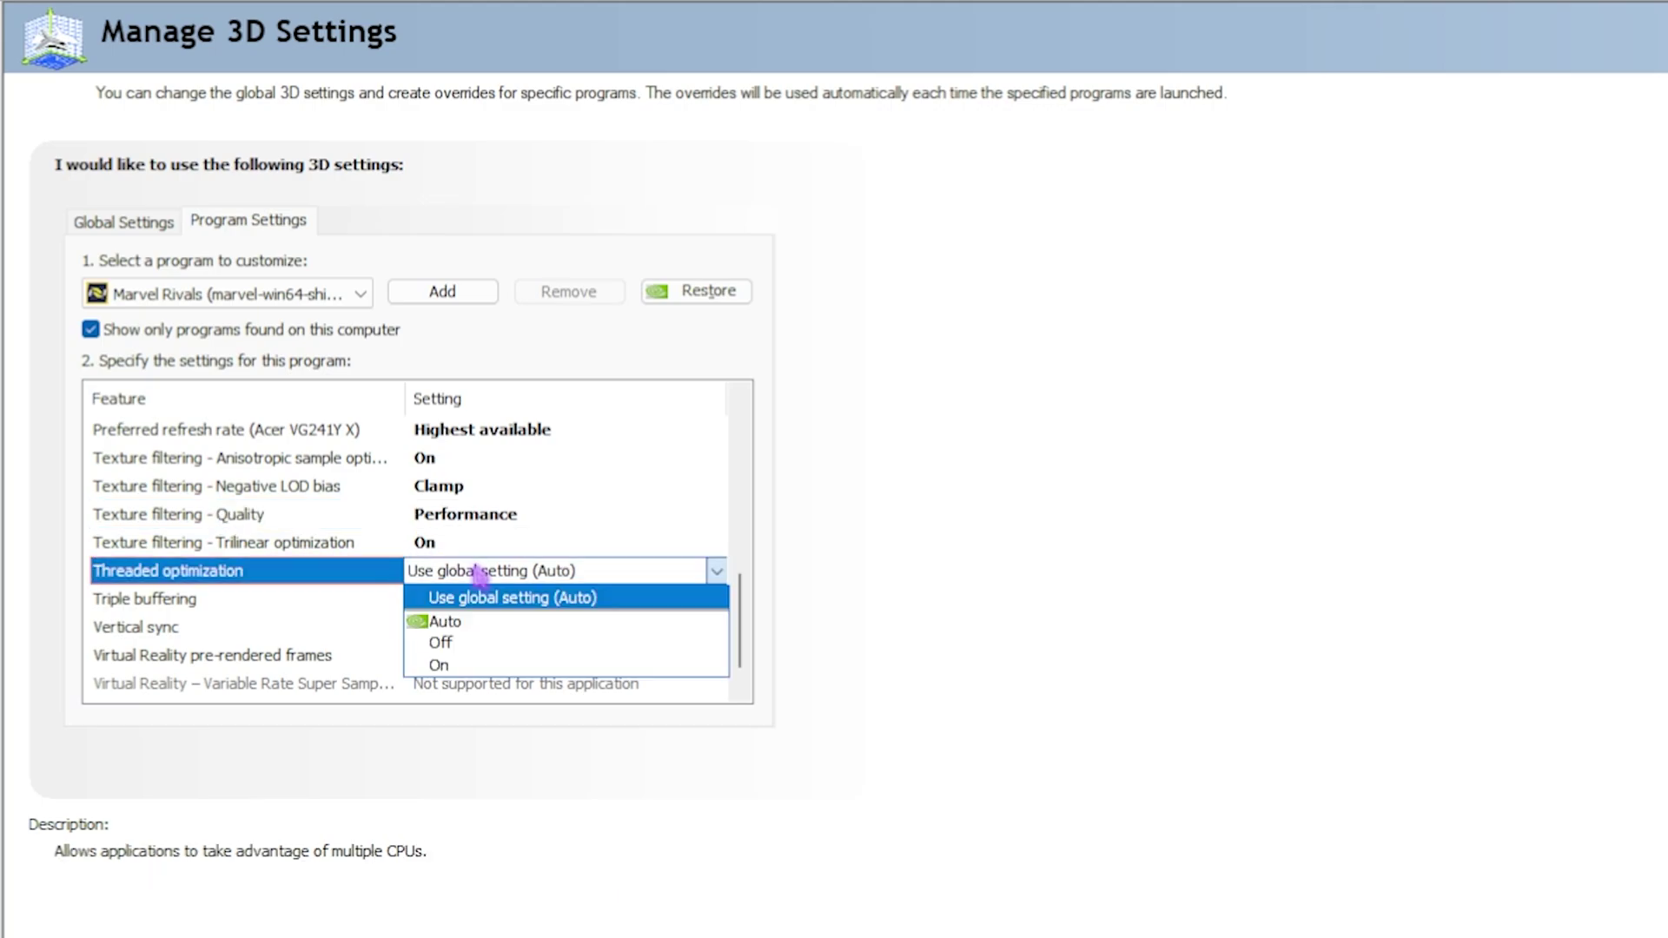
left_click(461, 662)
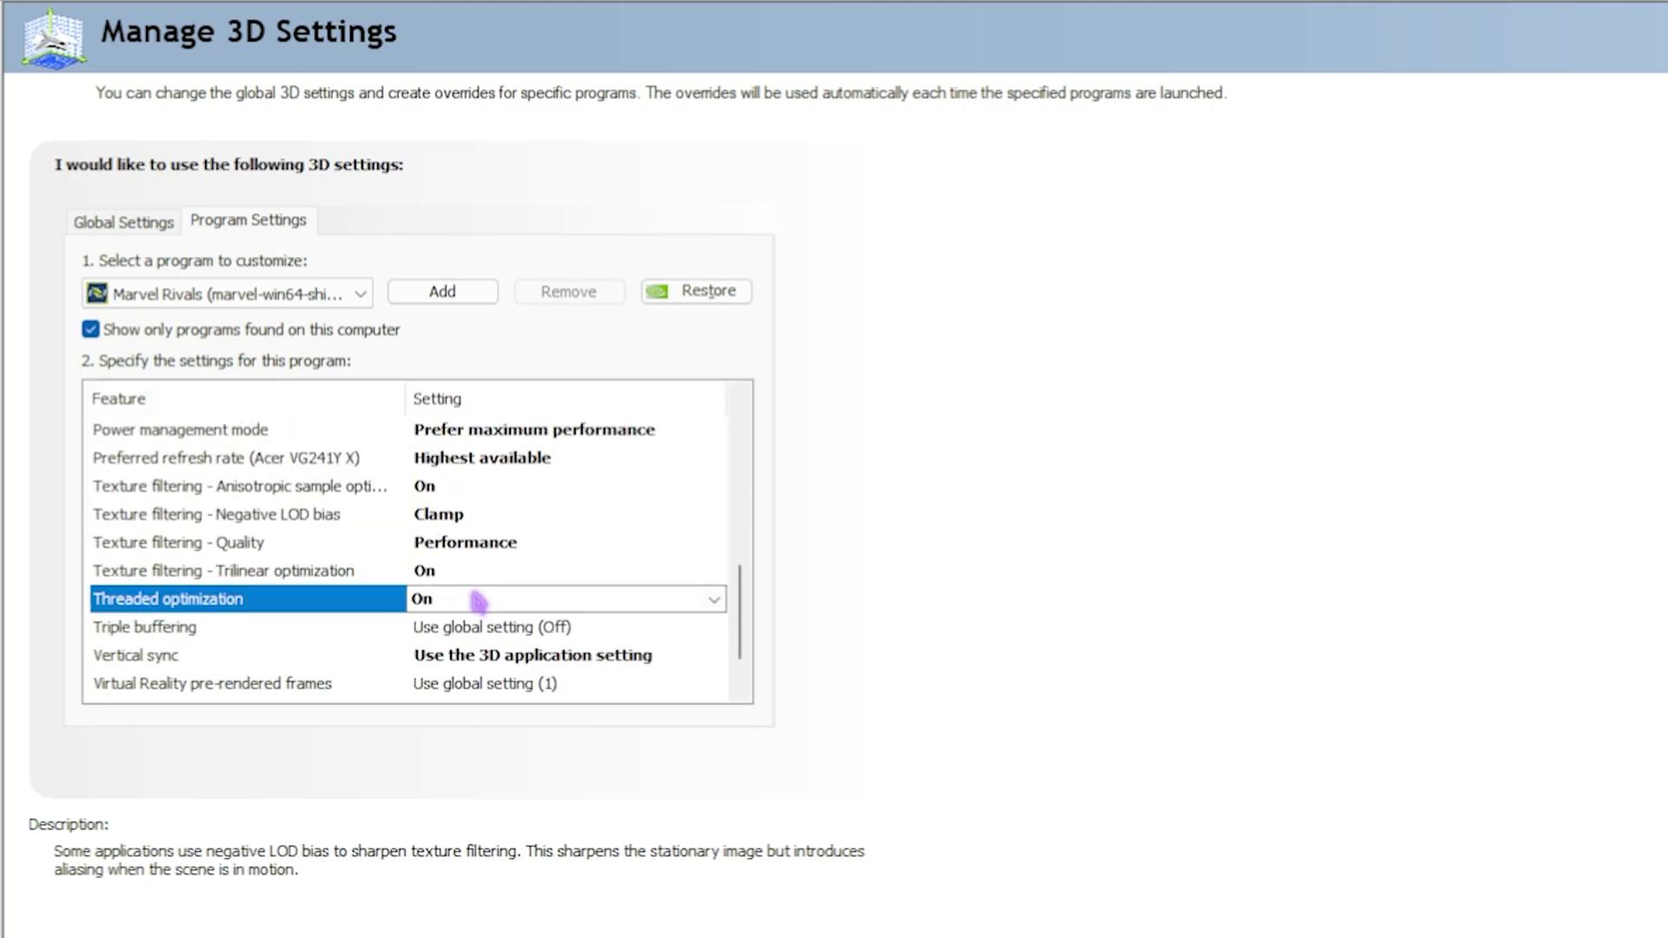
left_click(474, 597)
left_click(498, 693)
- Keep vertical sync on the 3D application setting and let the game control VR pre-rendered frames
left_click(499, 655)
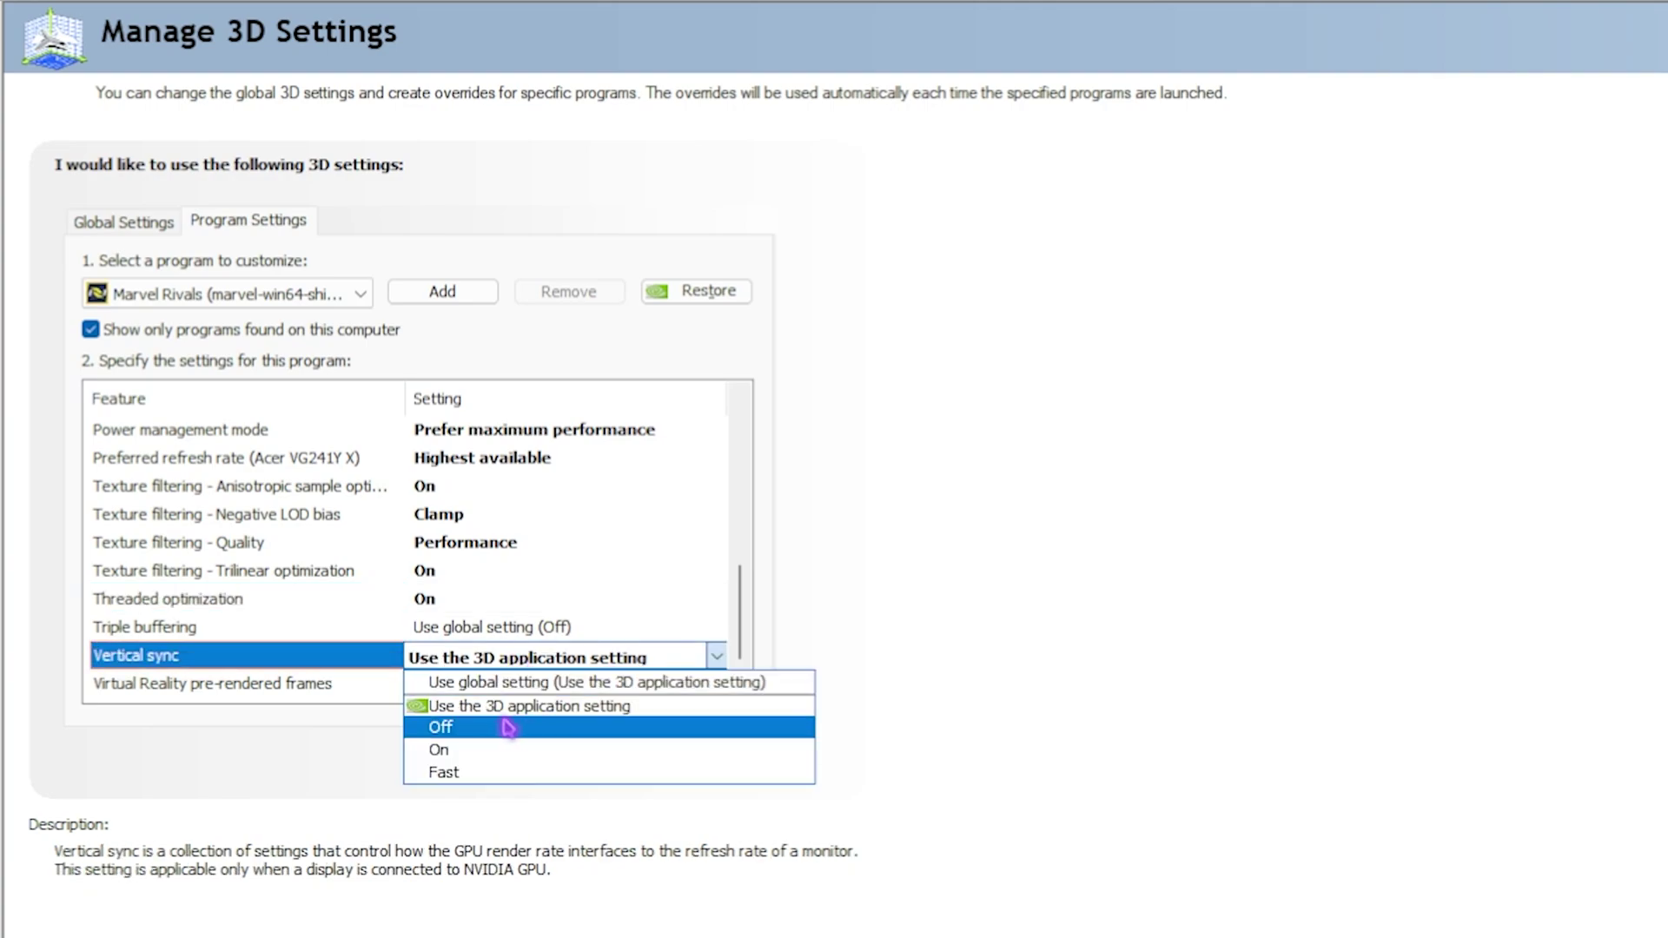
left_click(556, 704)
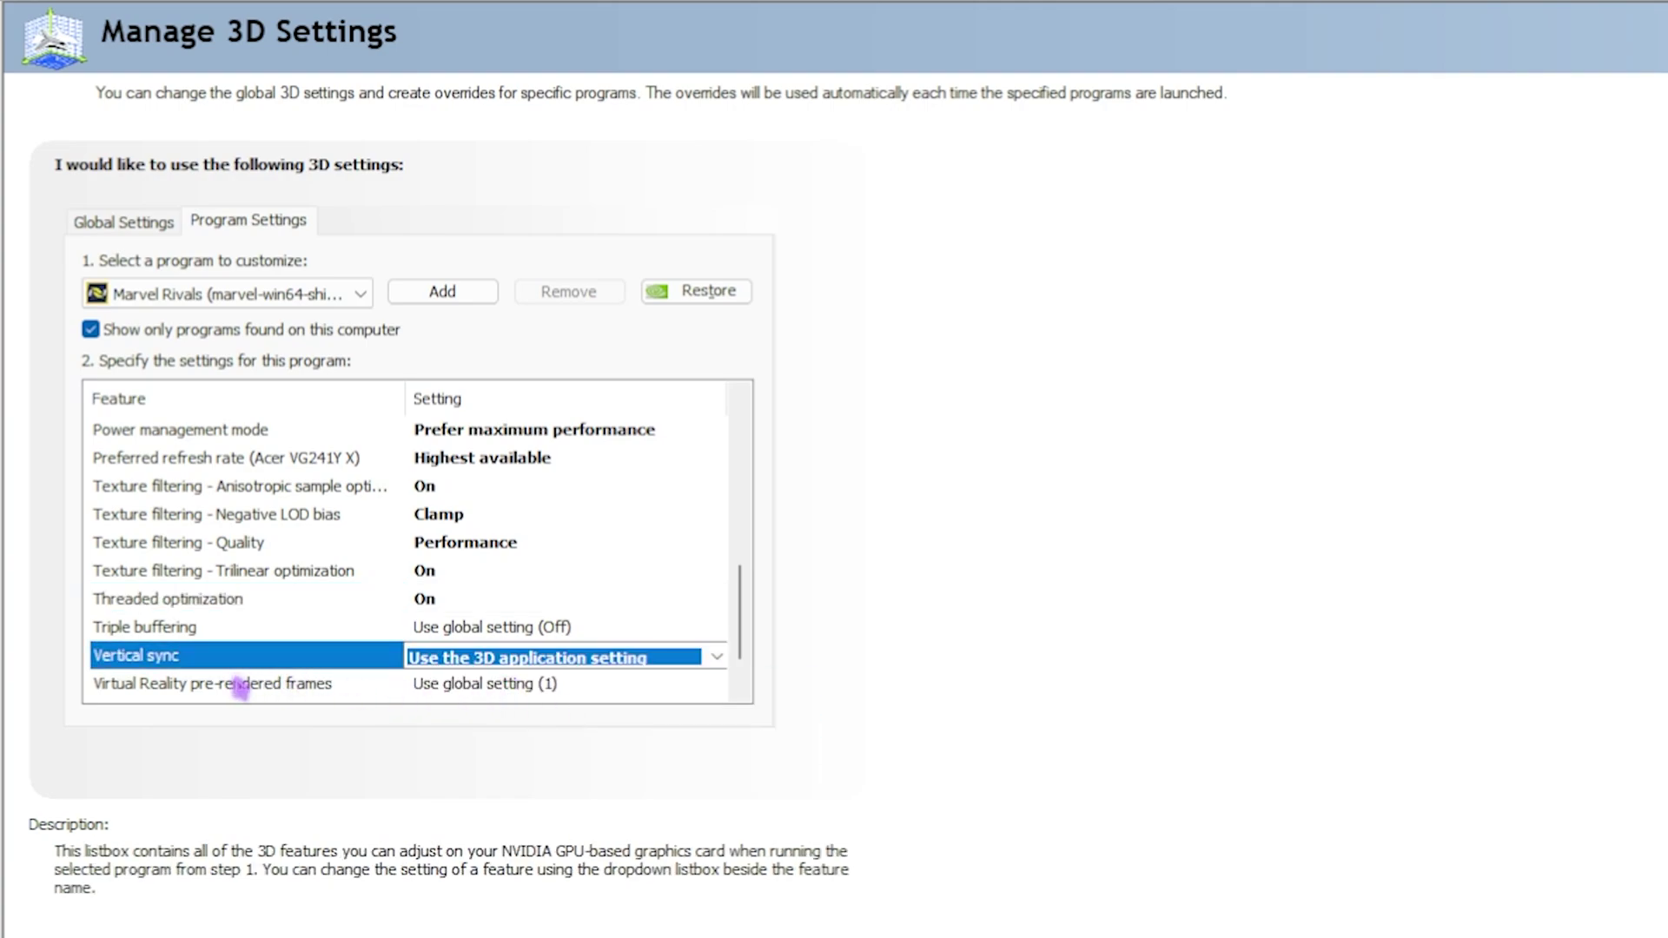
left_click(499, 685)
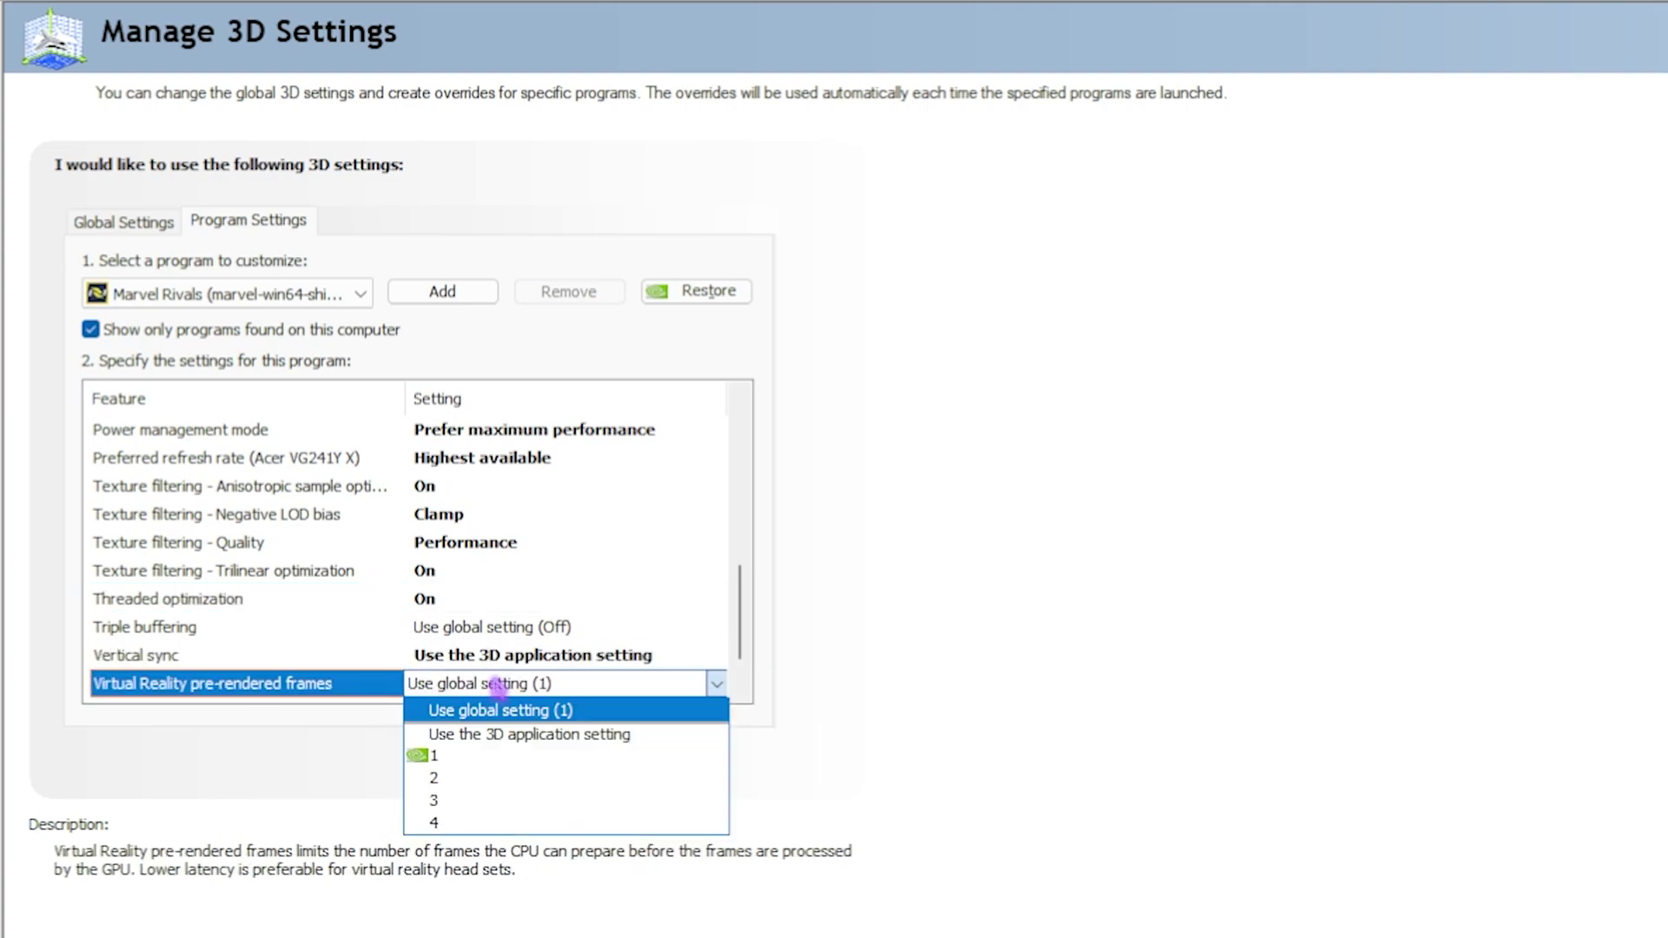
left_click(513, 735)
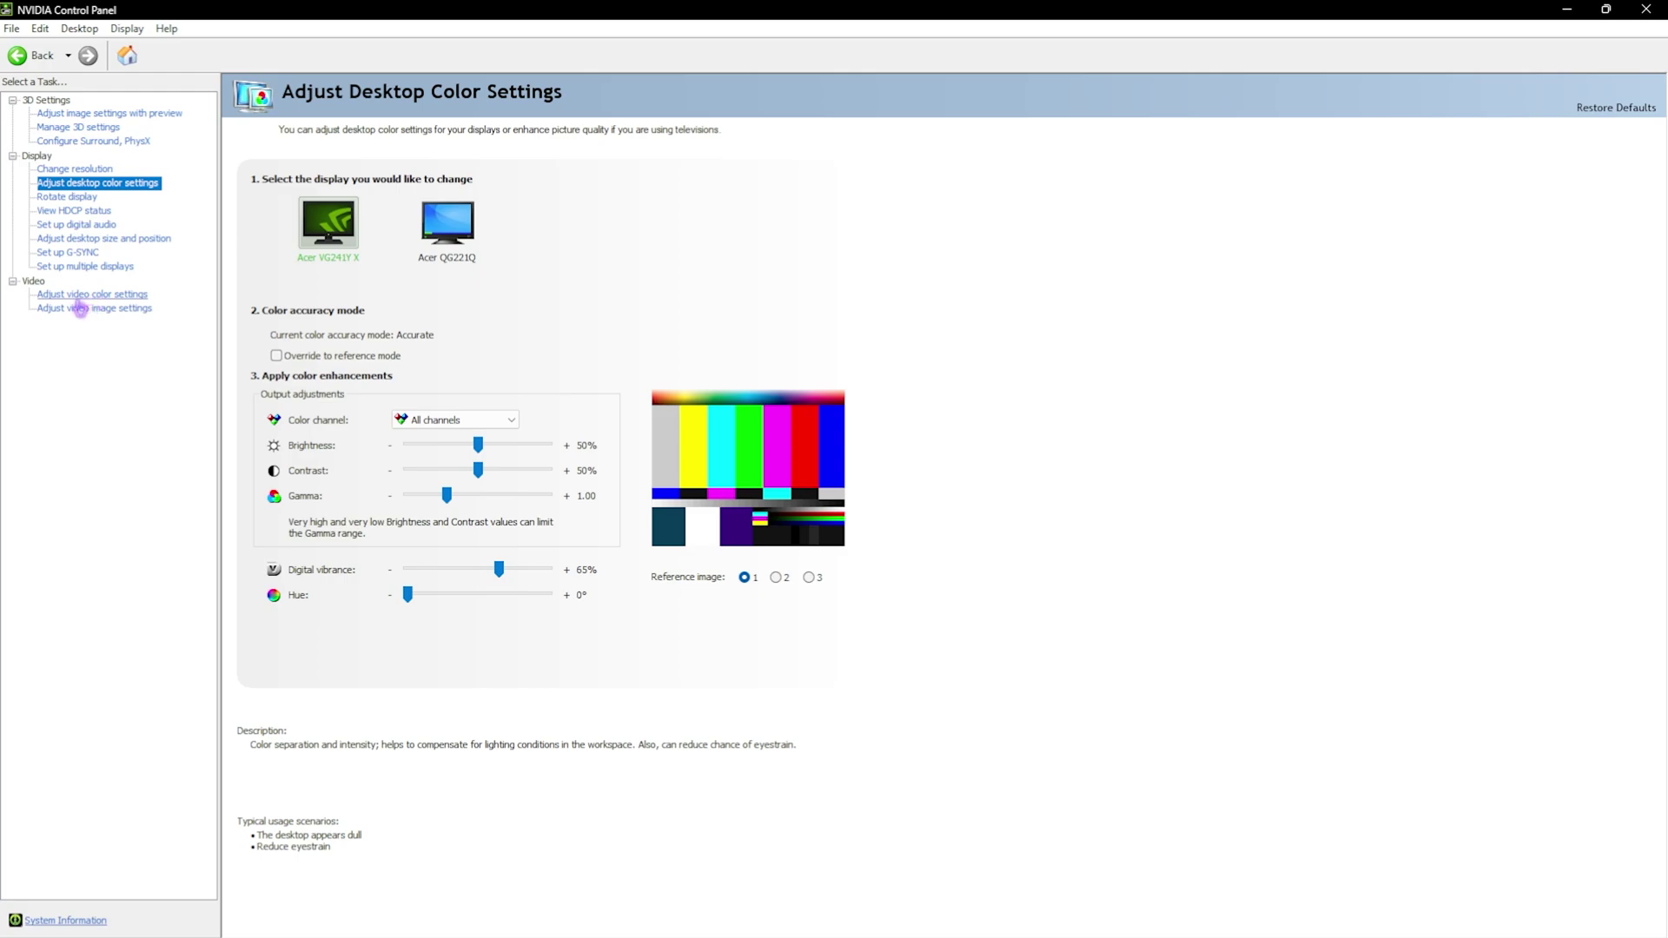
- Switch to the Video > Adjust video color settings page for the Acer VG241Y X
left_click(82, 296)
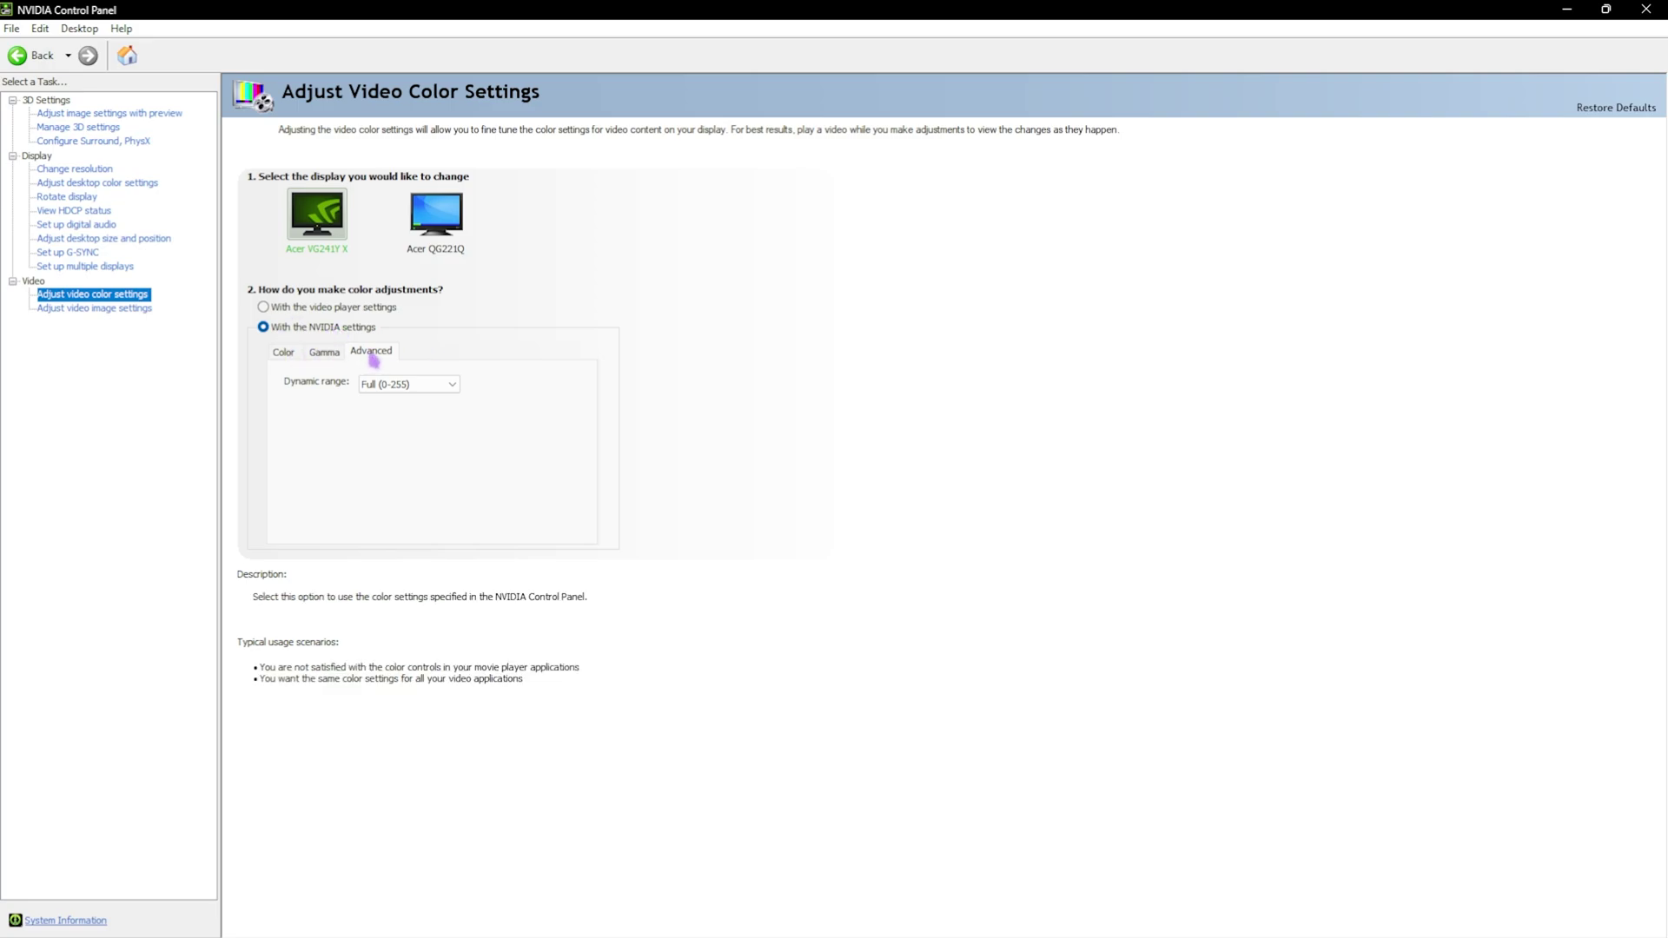
- Confirm dynamic range Full (0-255), then close NVIDIA Control Panel
left_click(375, 385)
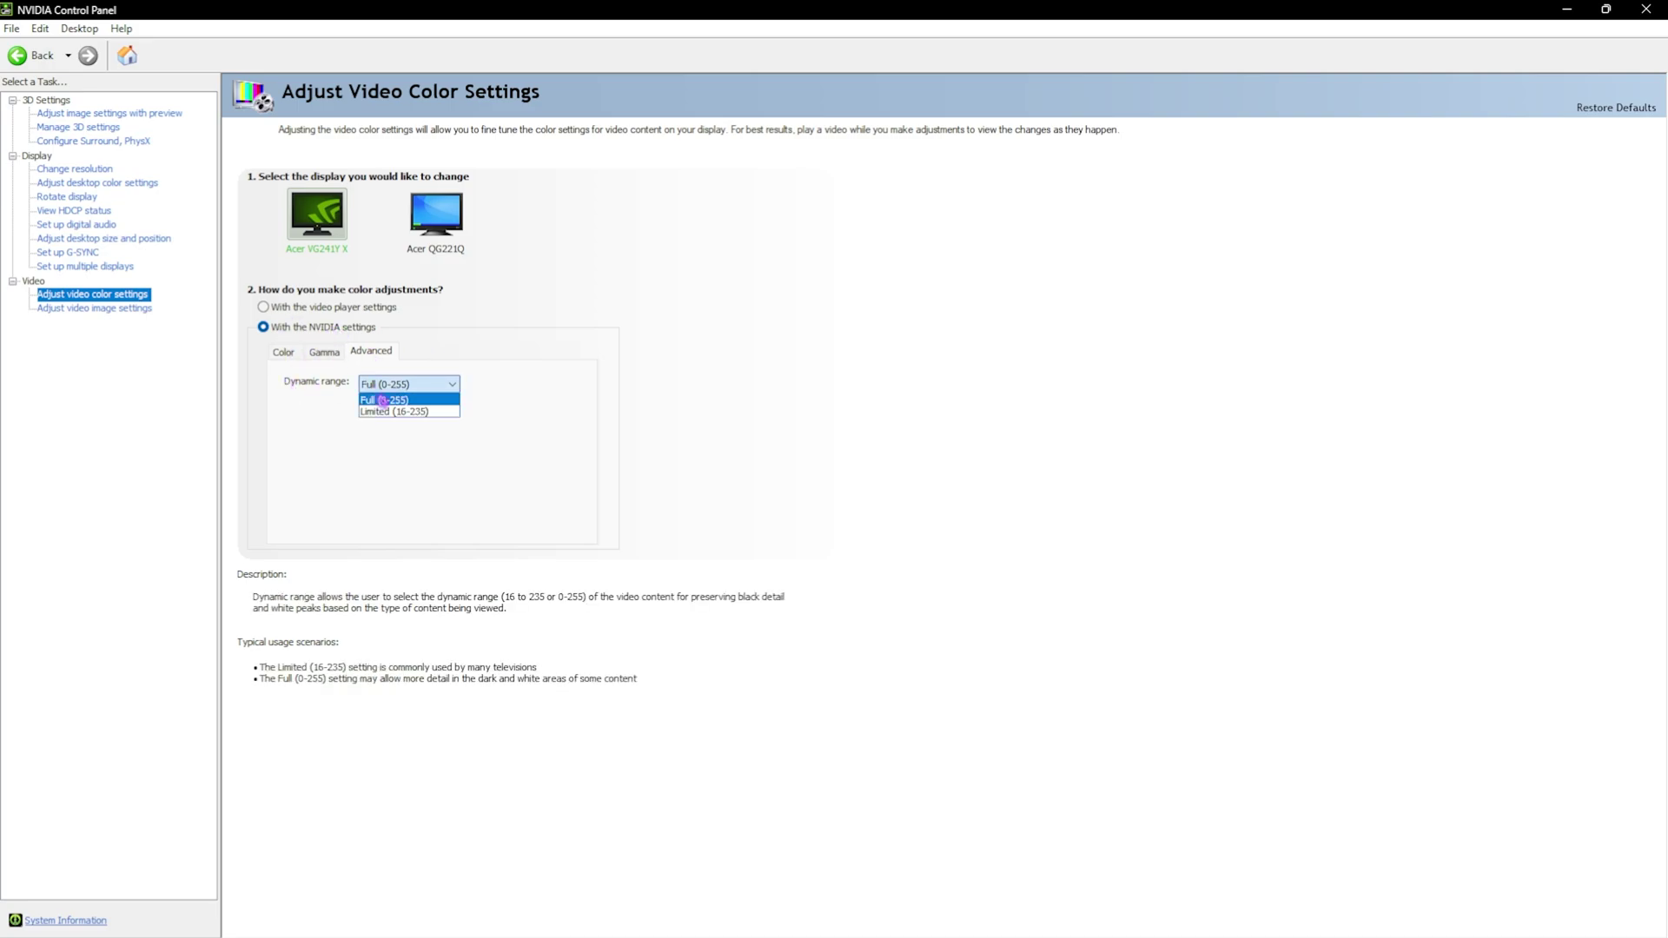
left_click(385, 400)
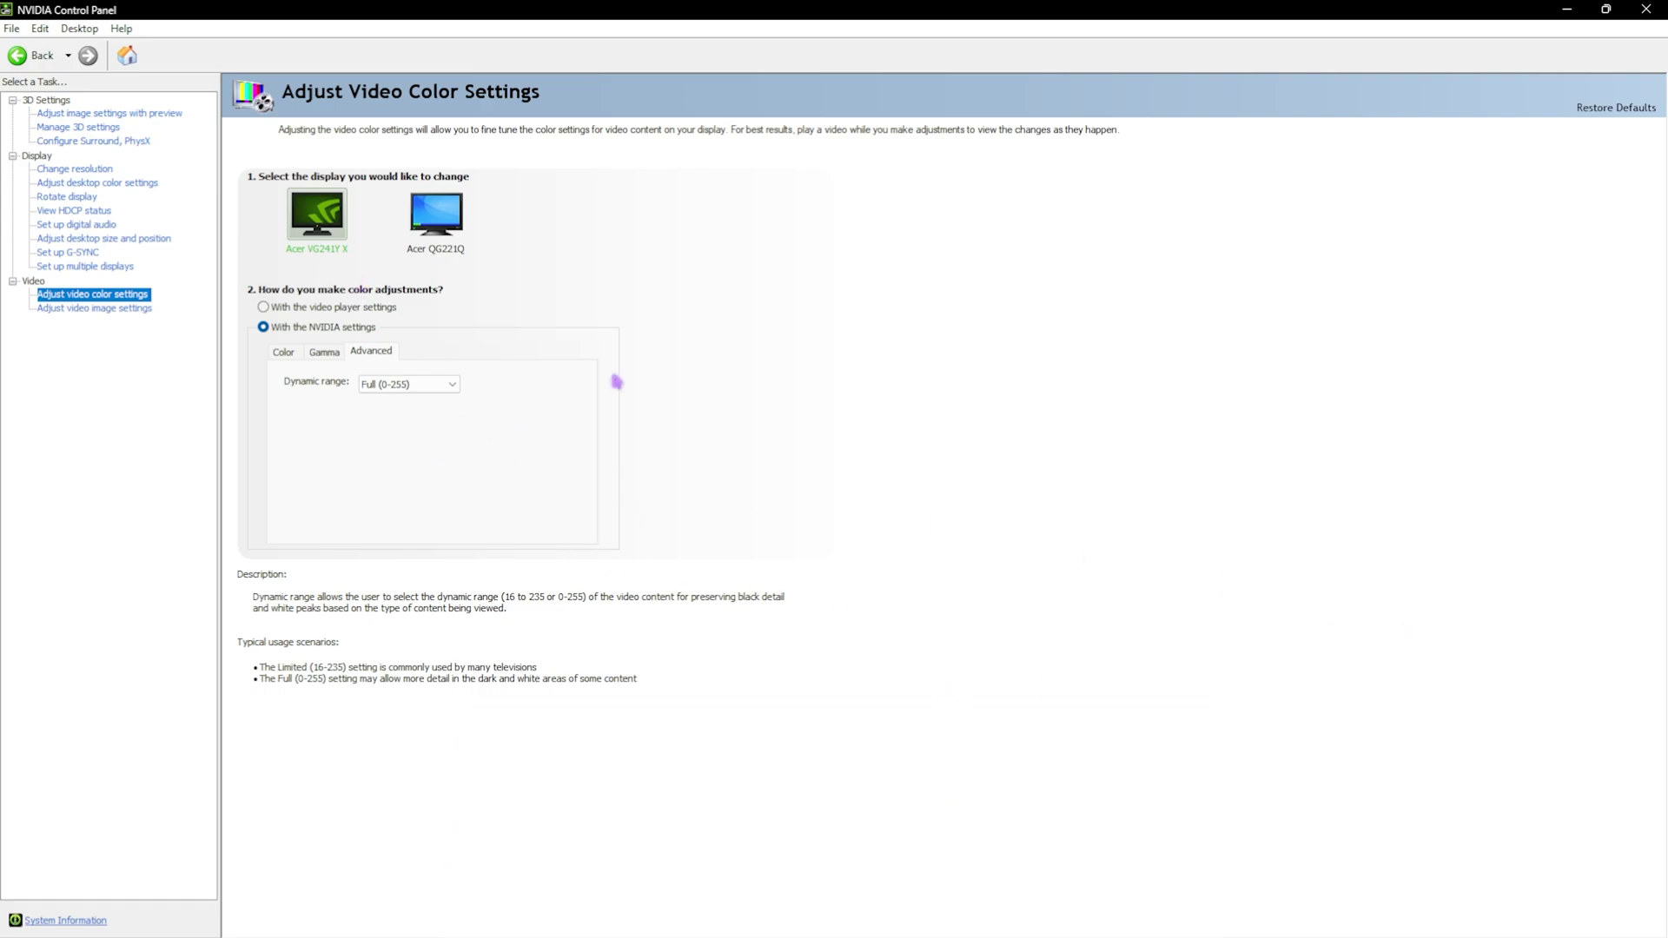
left_click(1662, 8)
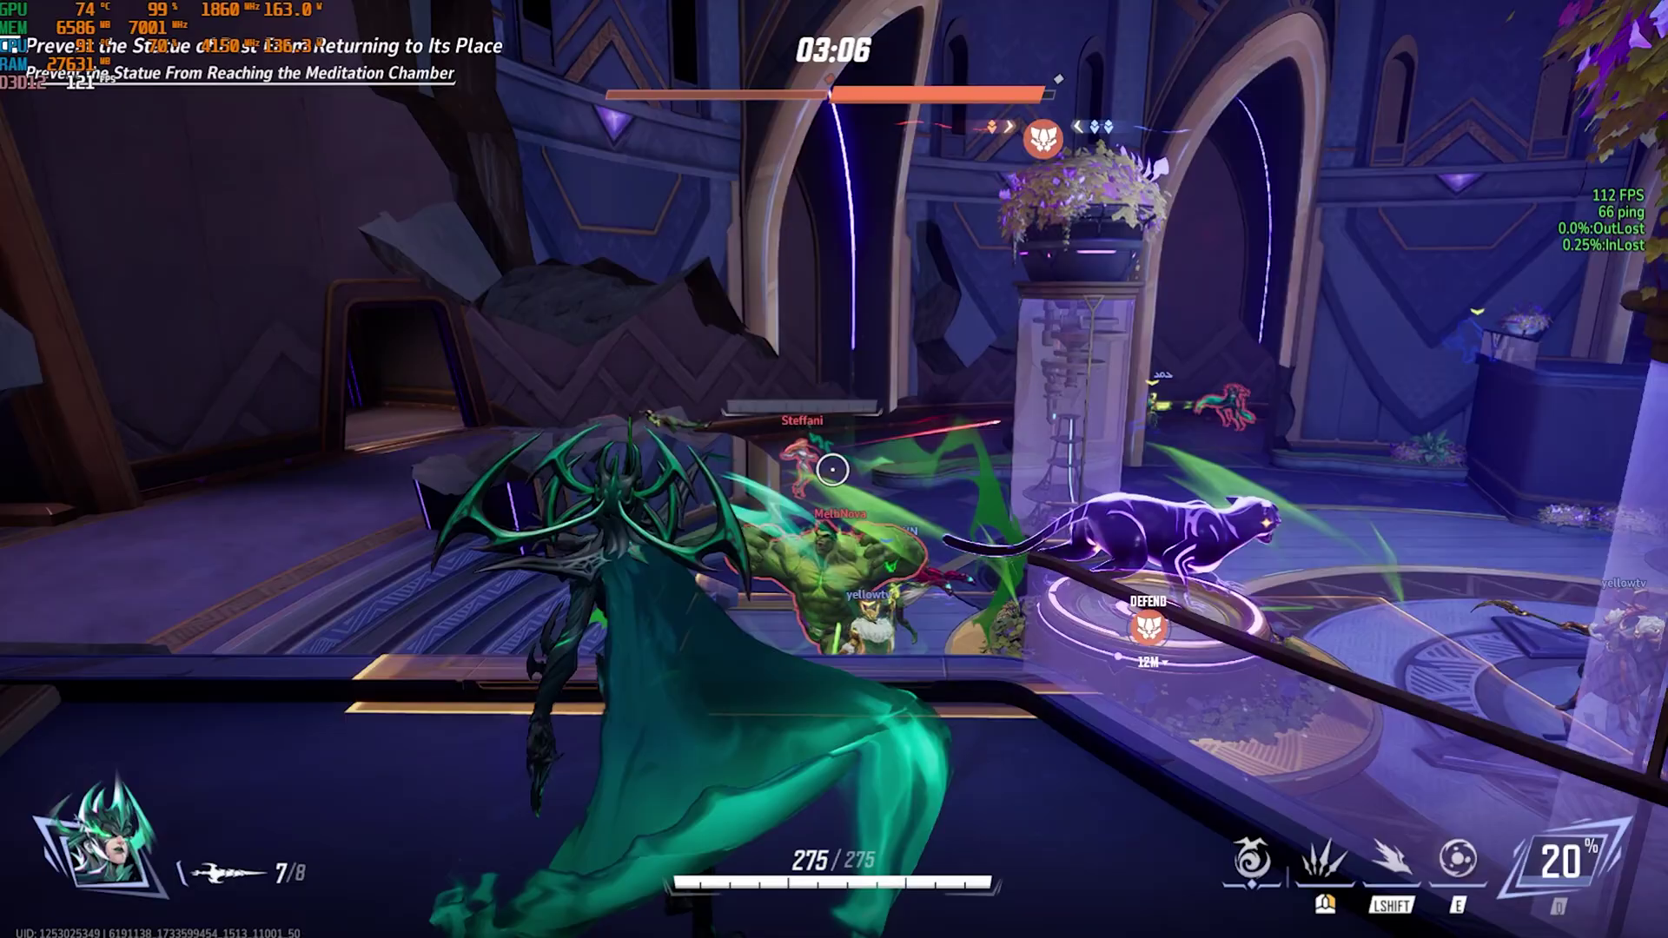
- As Hela, fire repeatedly at the Hulk and nearby enemies near the statue, reloading once
left_click(832, 469)
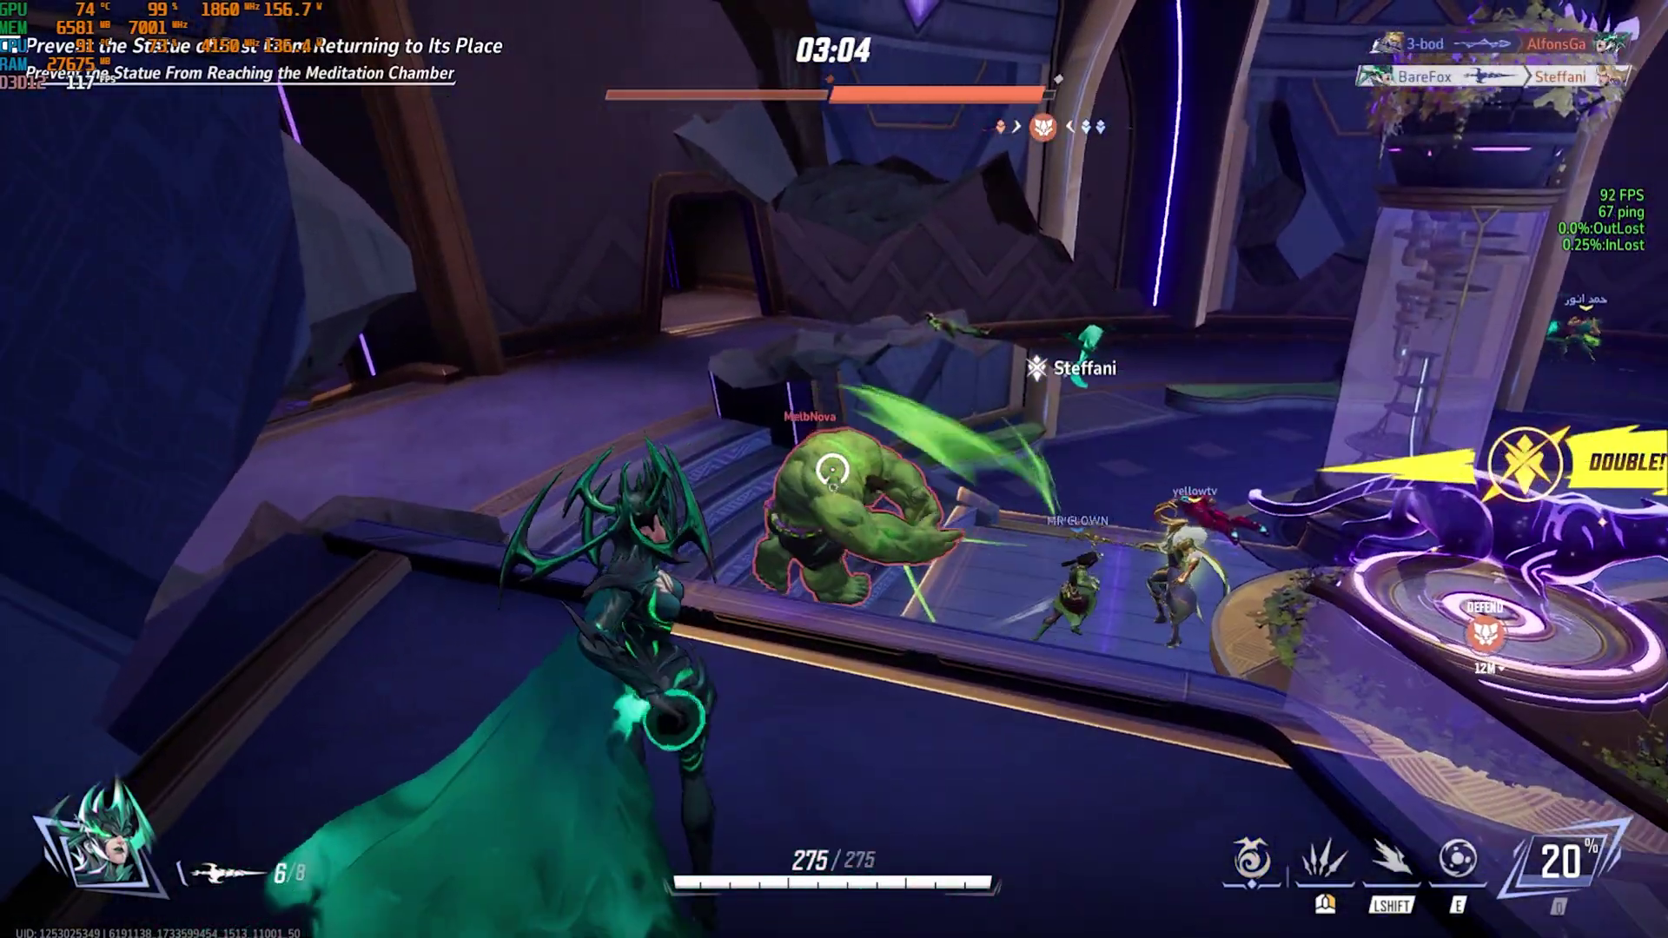
left_click(832, 469)
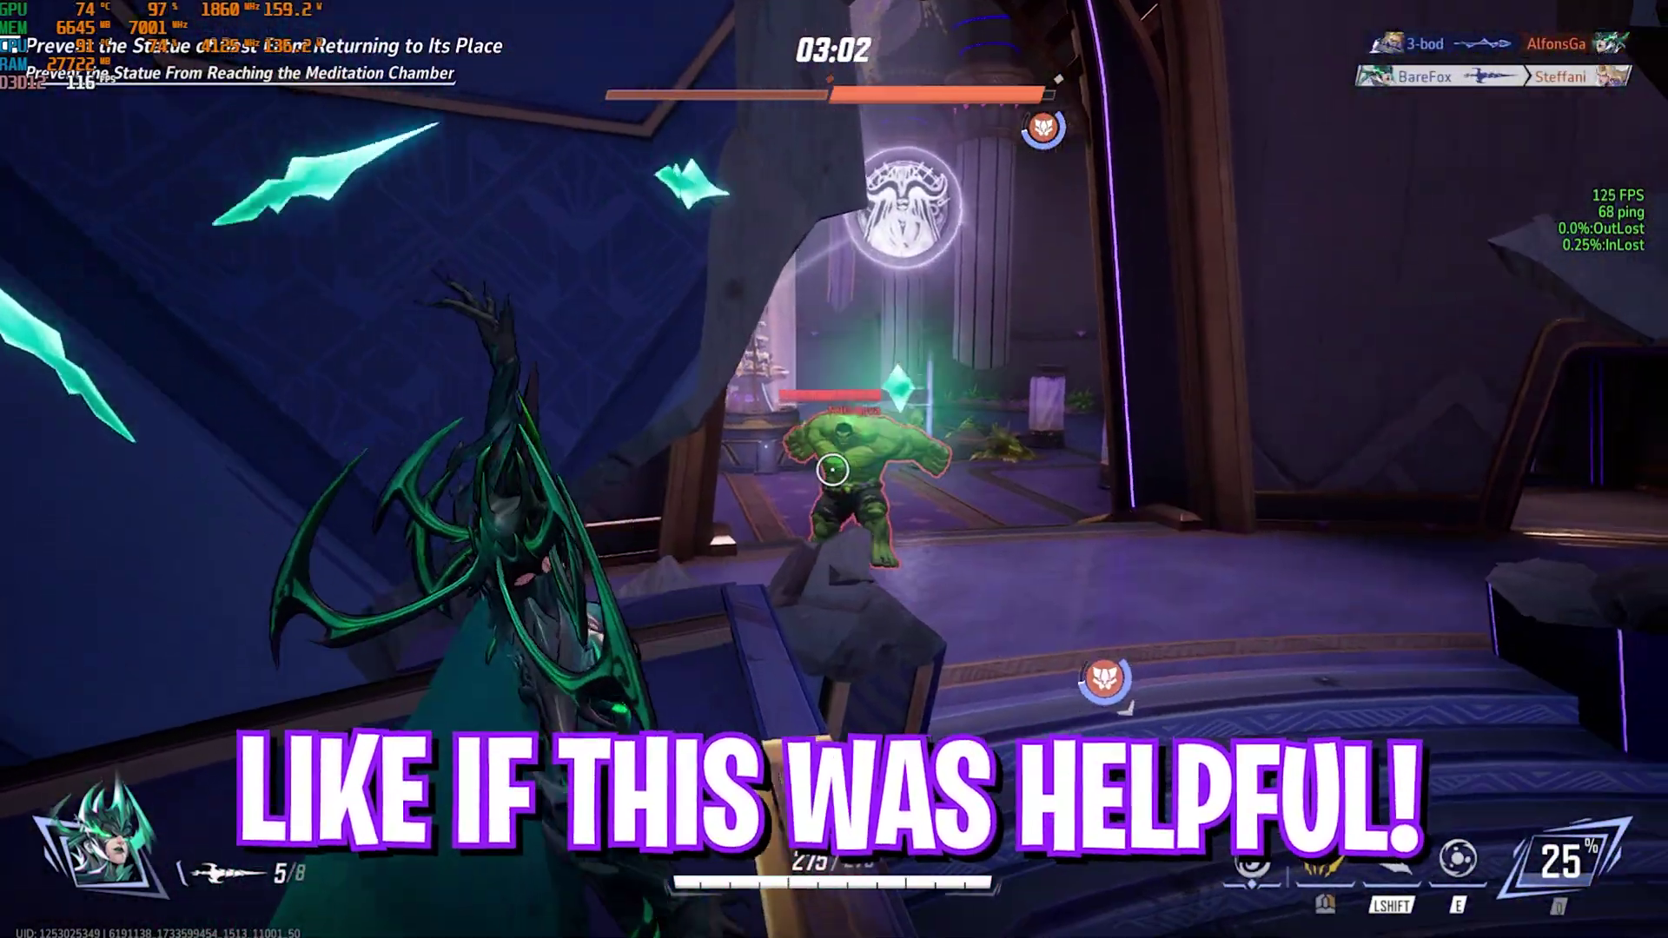
left_click(833, 469)
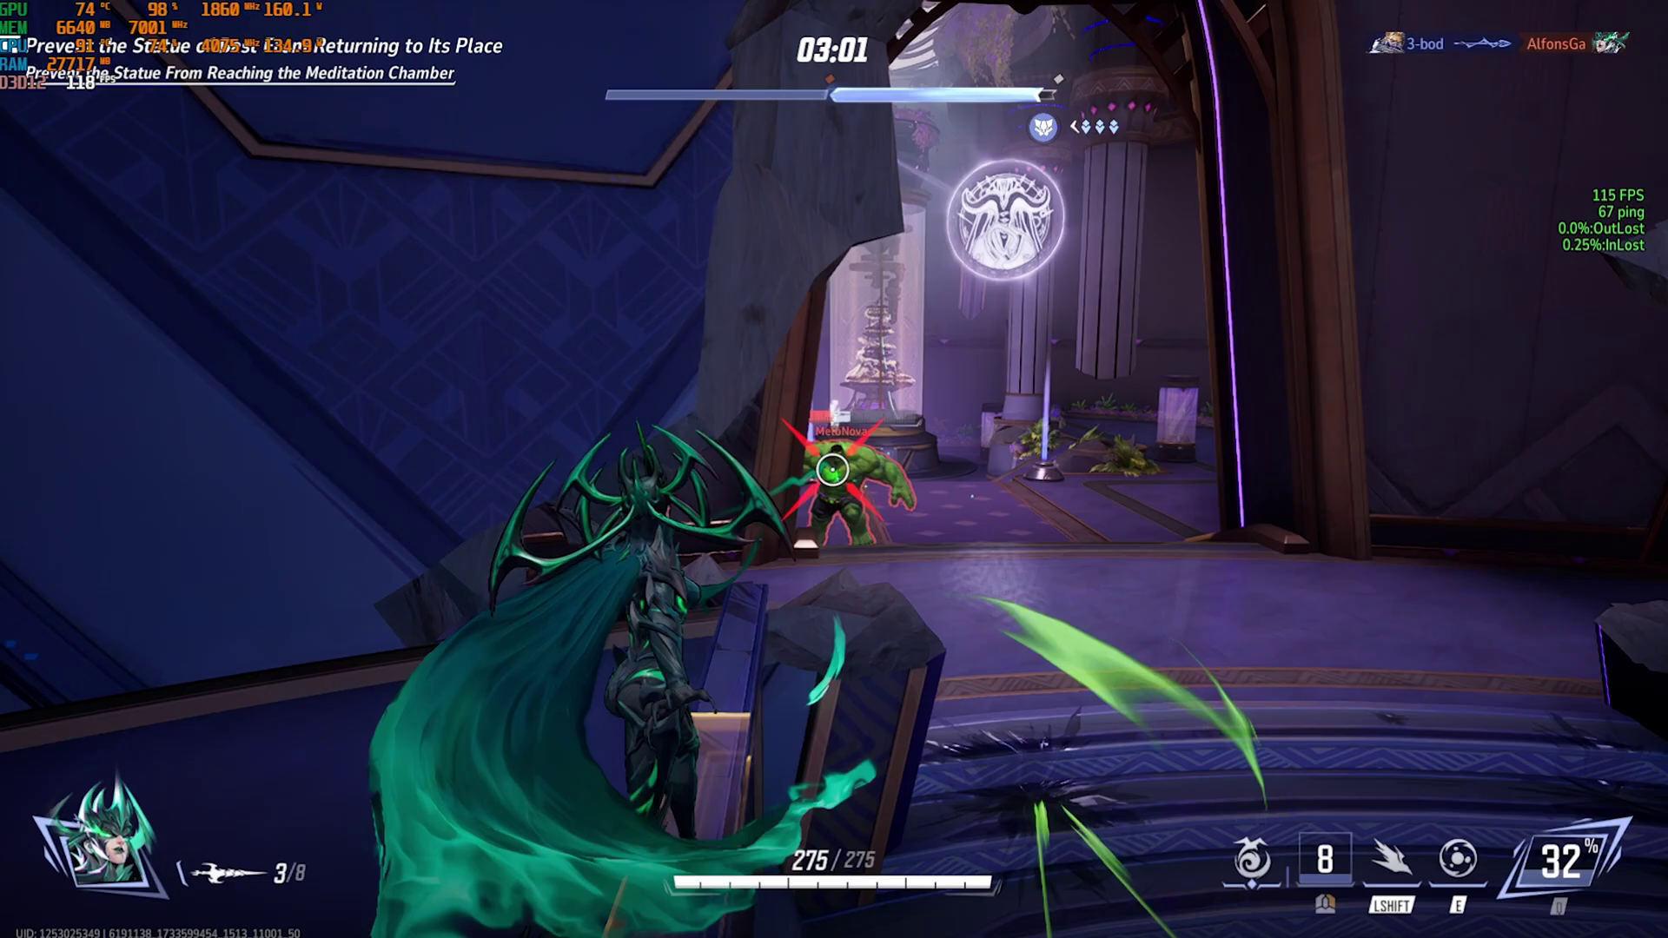
left_click(833, 469)
left_click(832, 469)
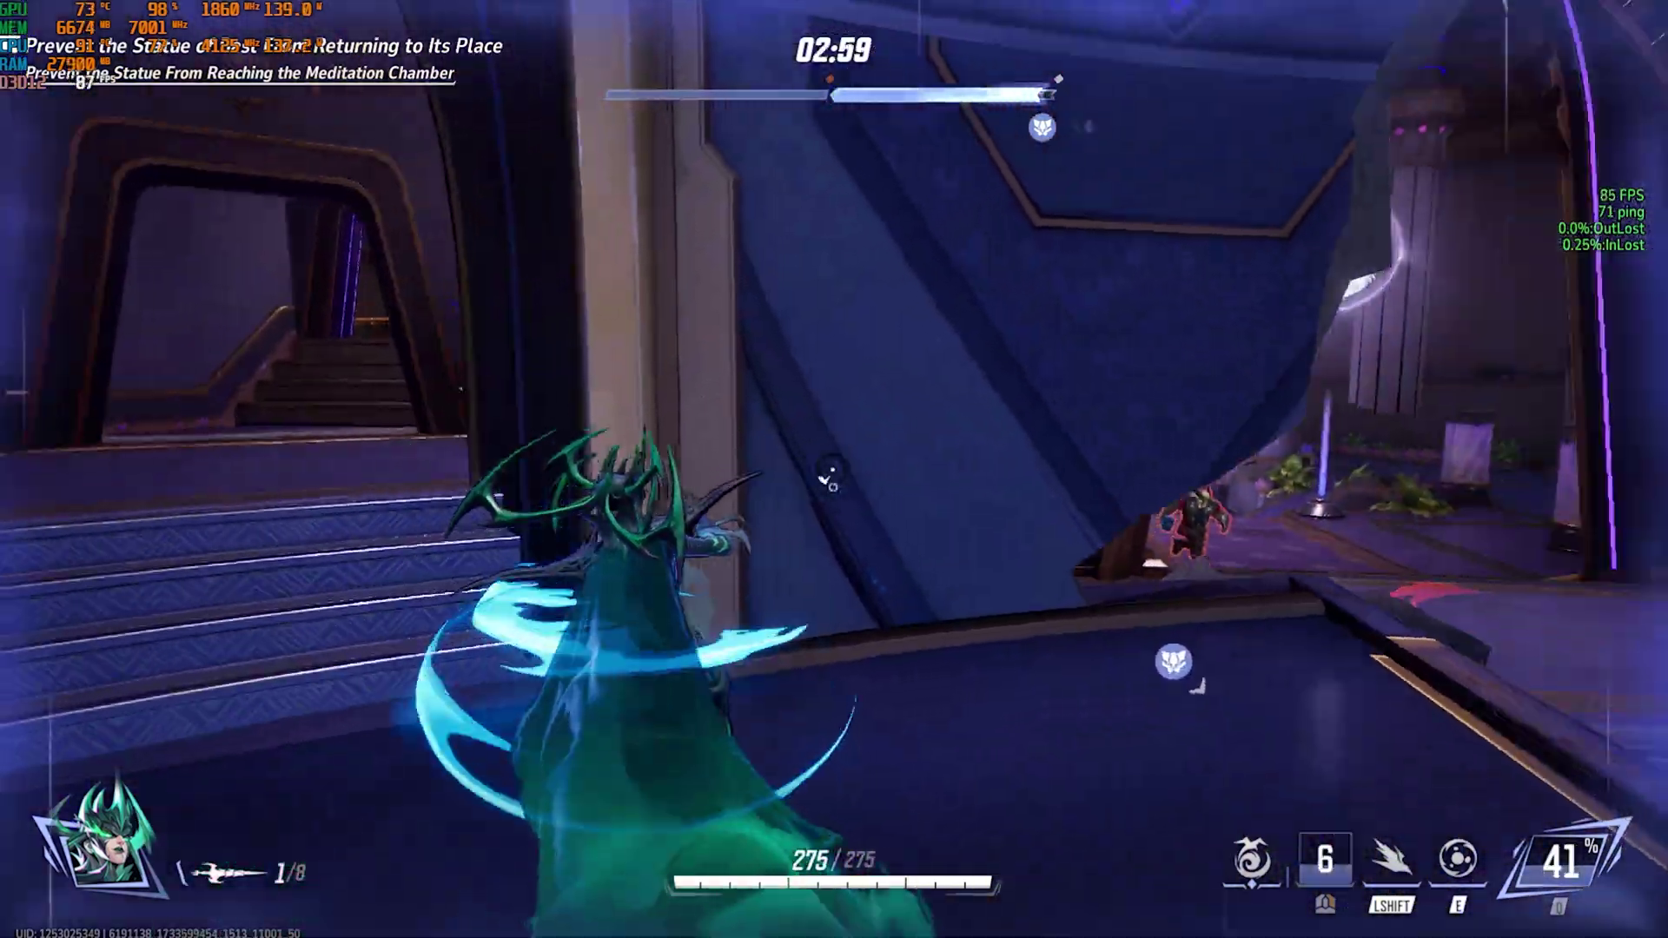
key("r")
left_click(832, 469)
left_click(832, 469)
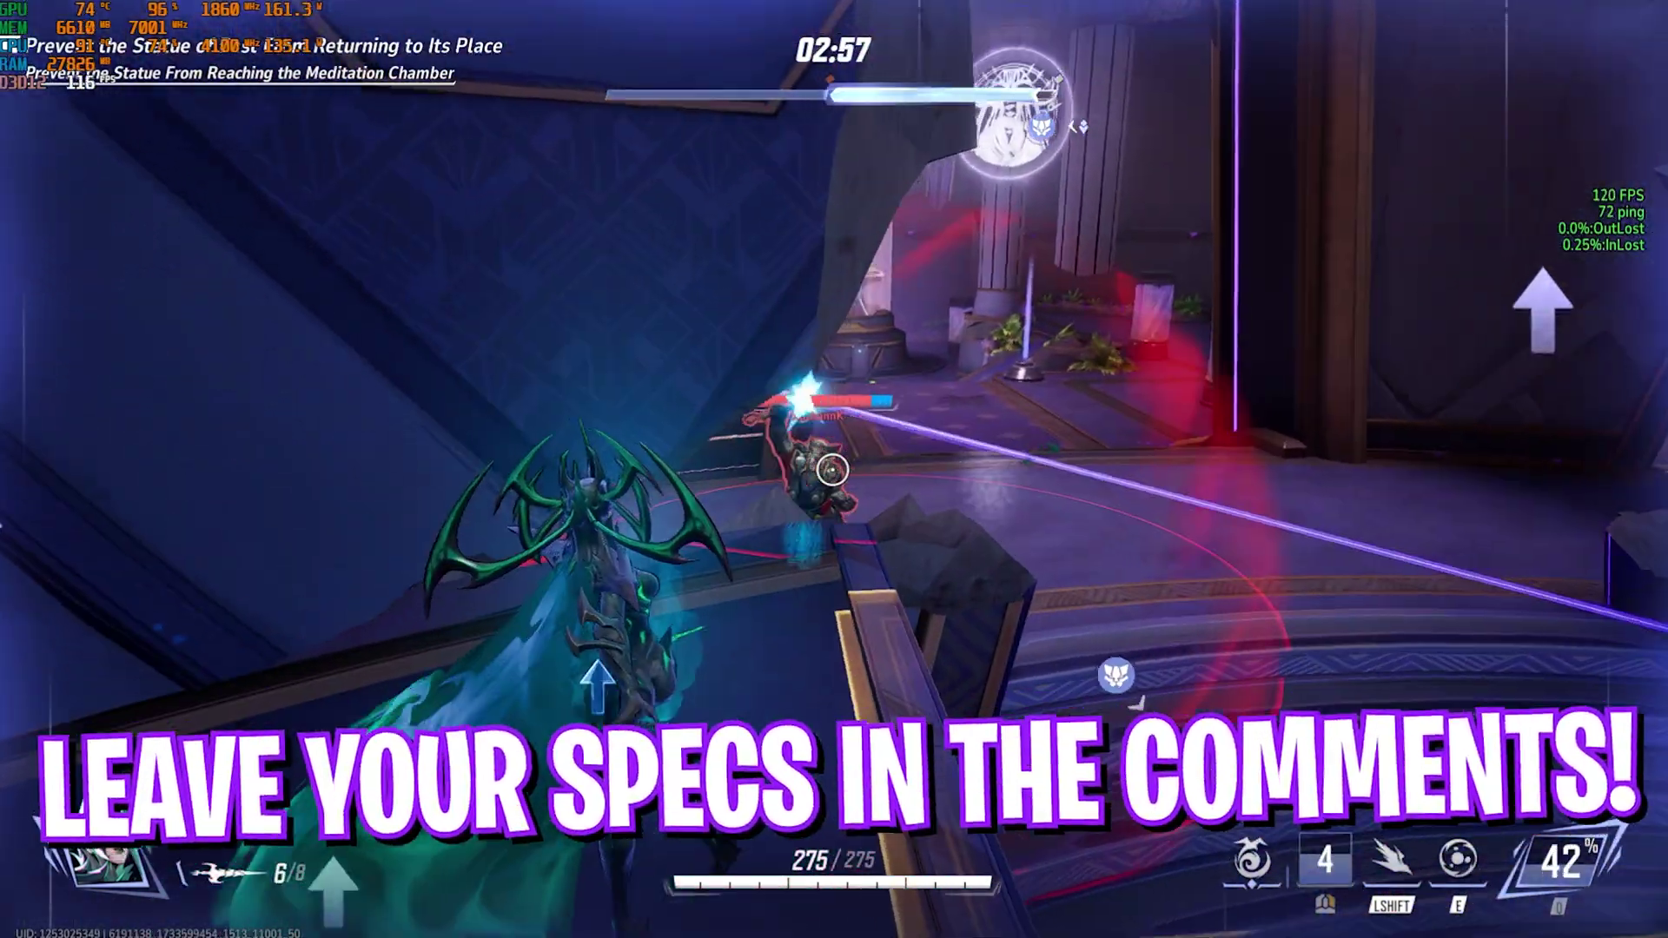
left_click(832, 469)
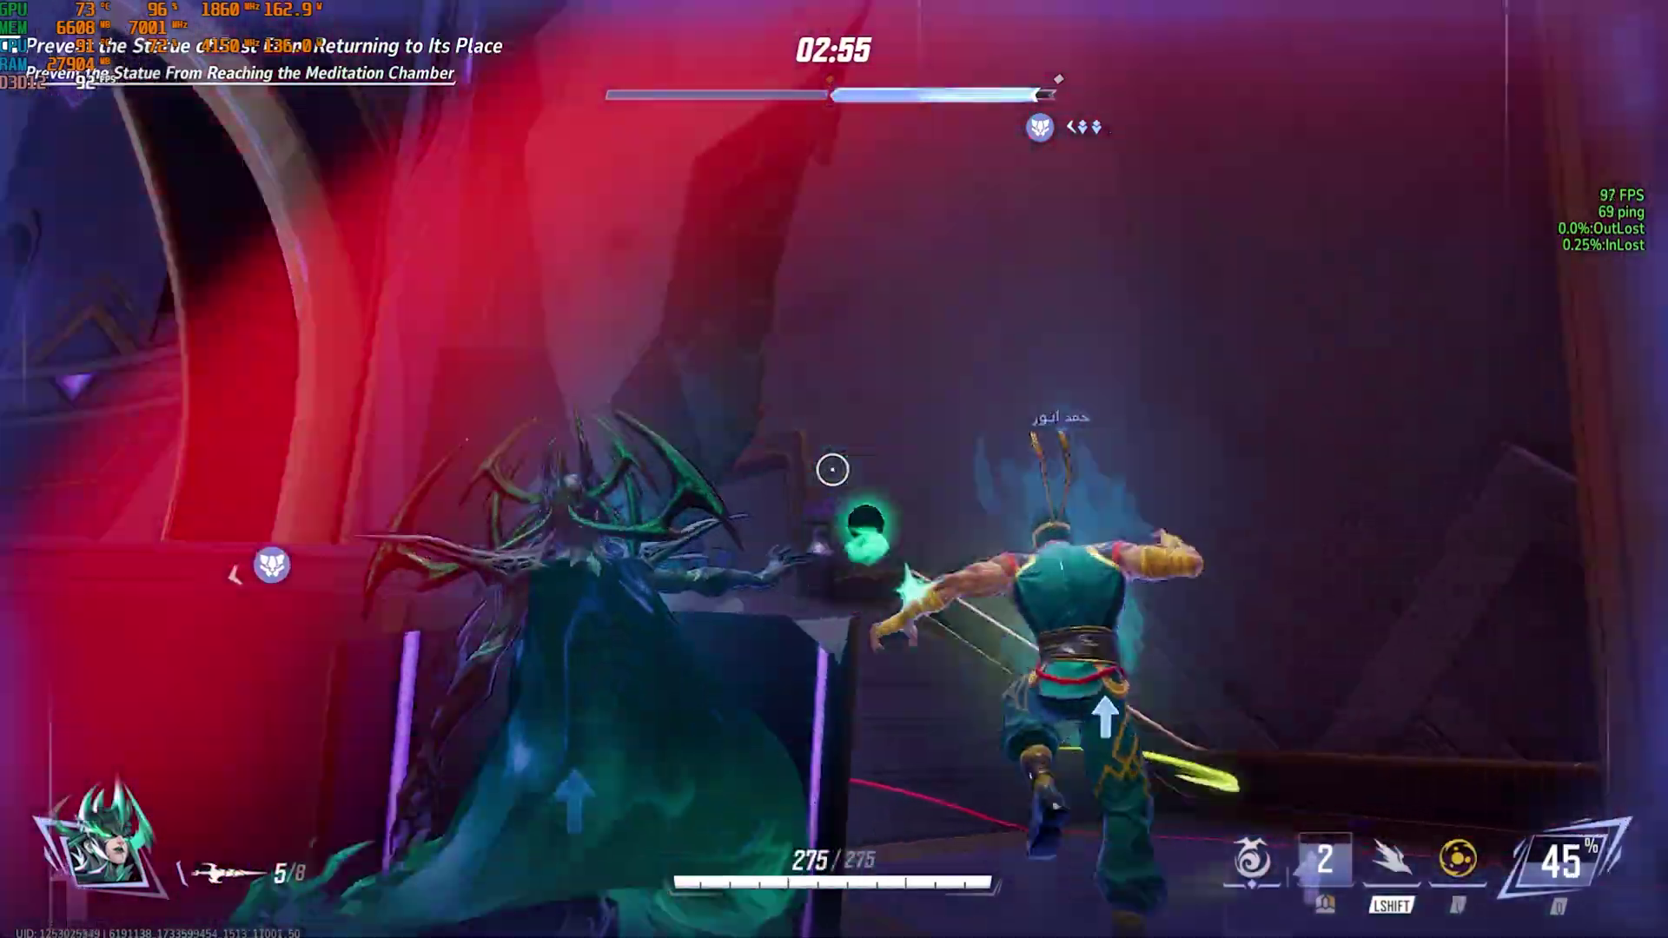
- Use Hela's E ability, reload, fly in crow form, then shoot enemies by the stairs
key("e")
key("r")
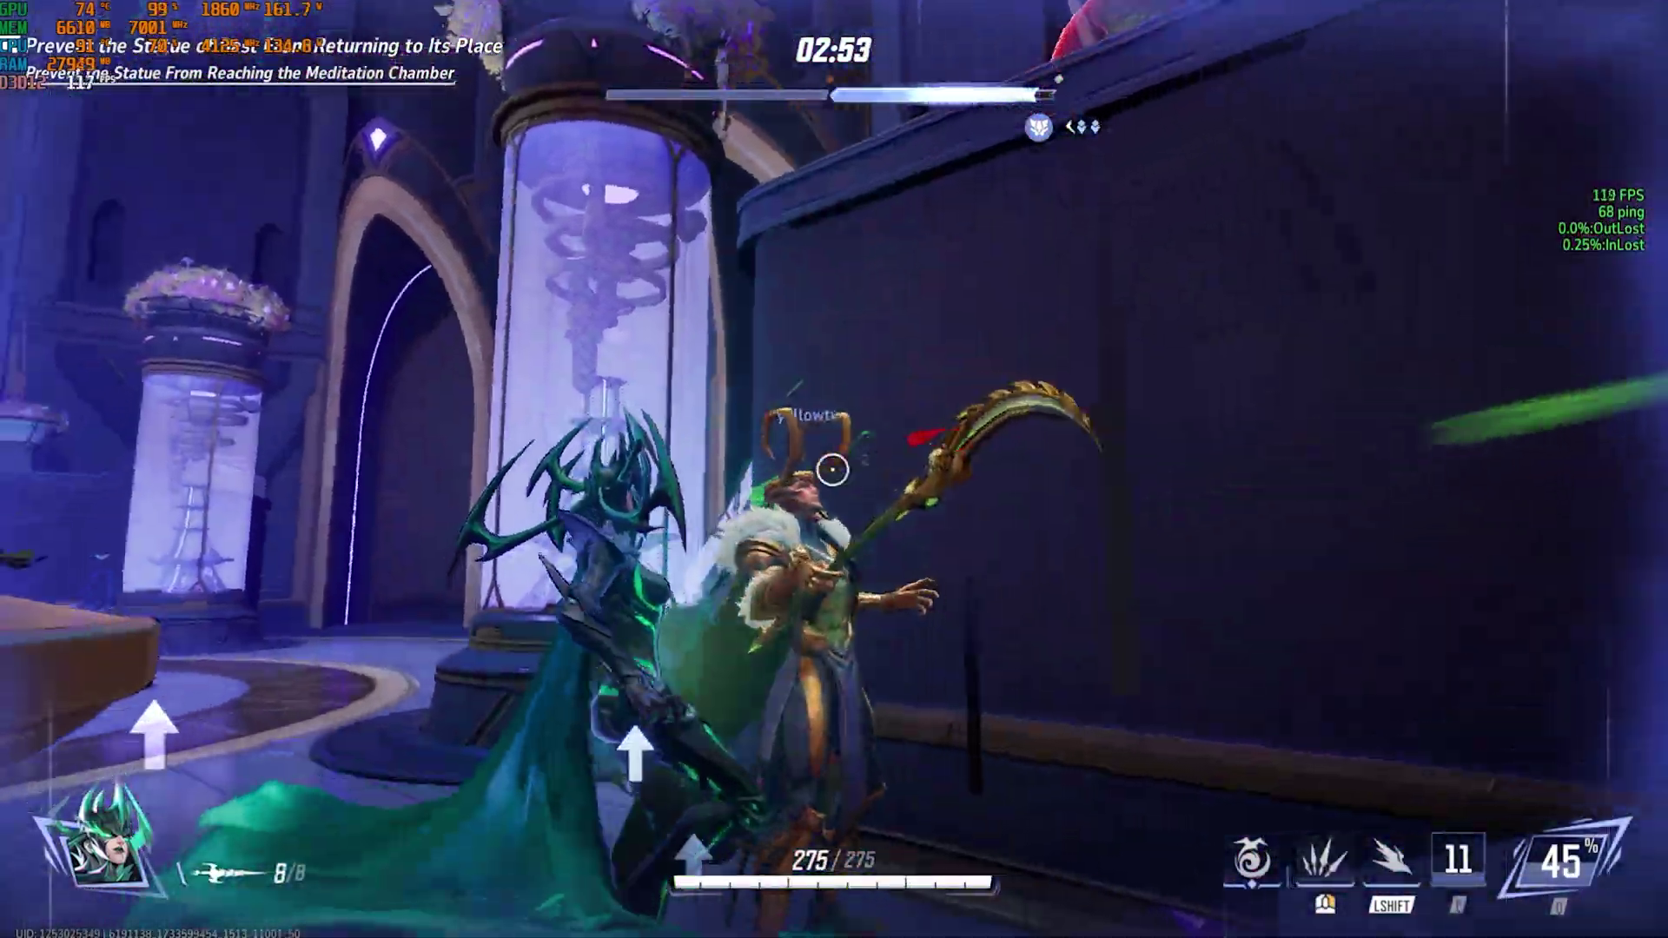
key("shift")
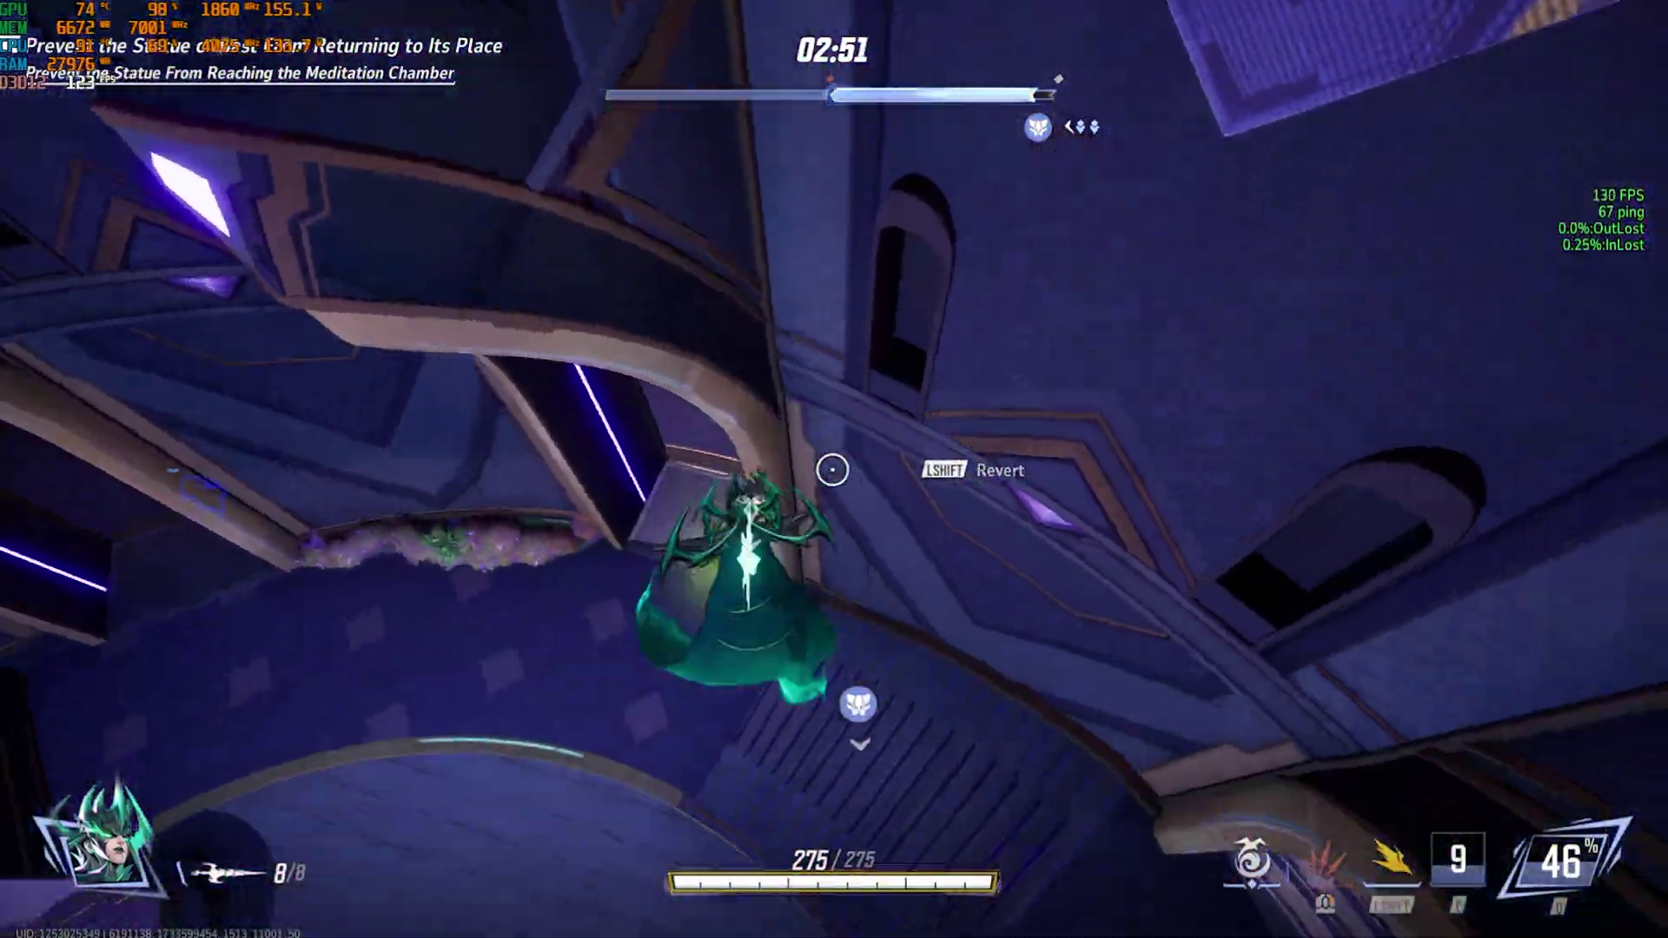
key("shift")
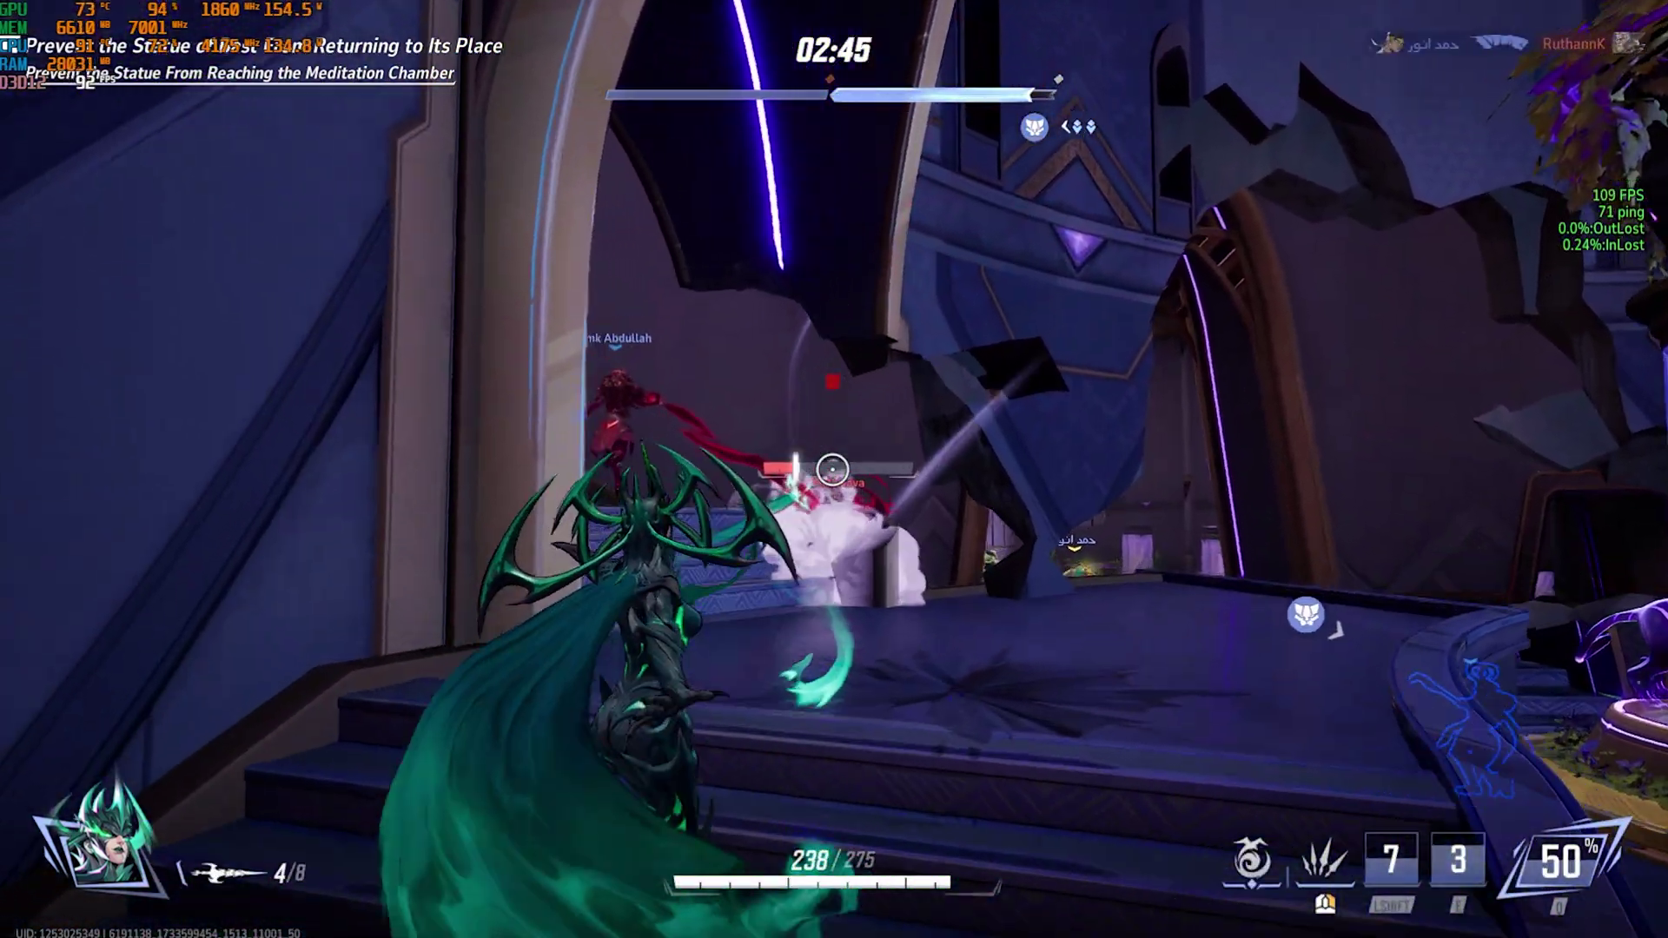
left_click(833, 470)
left_click(832, 470)
left_click(832, 470)
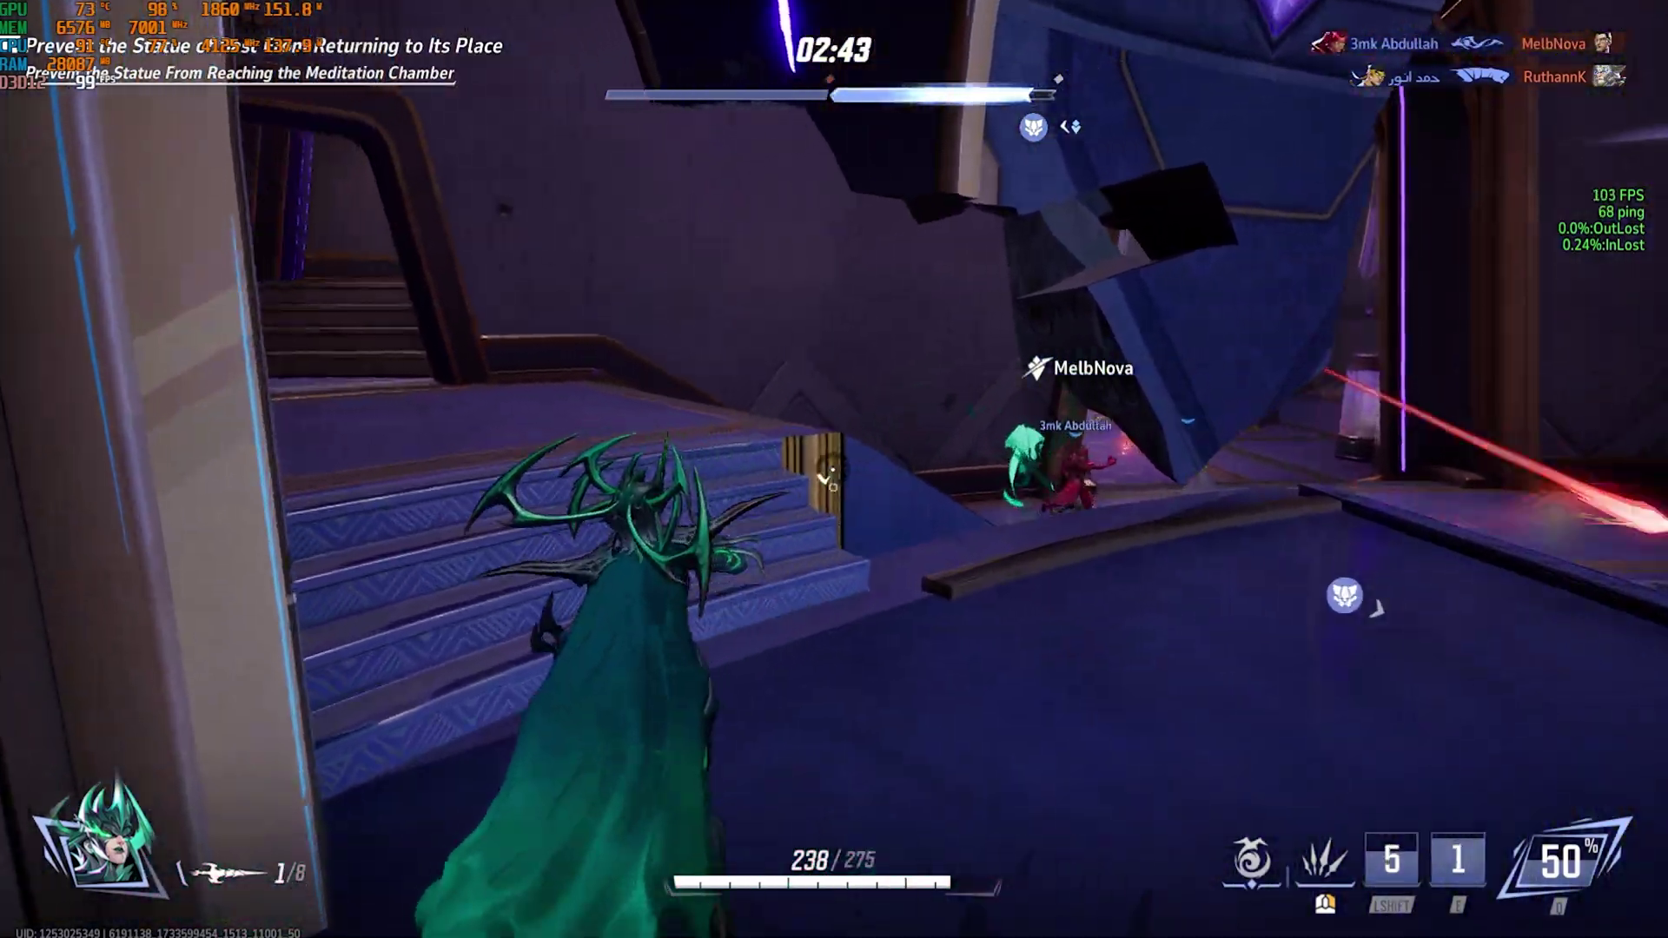
left_click(833, 470)
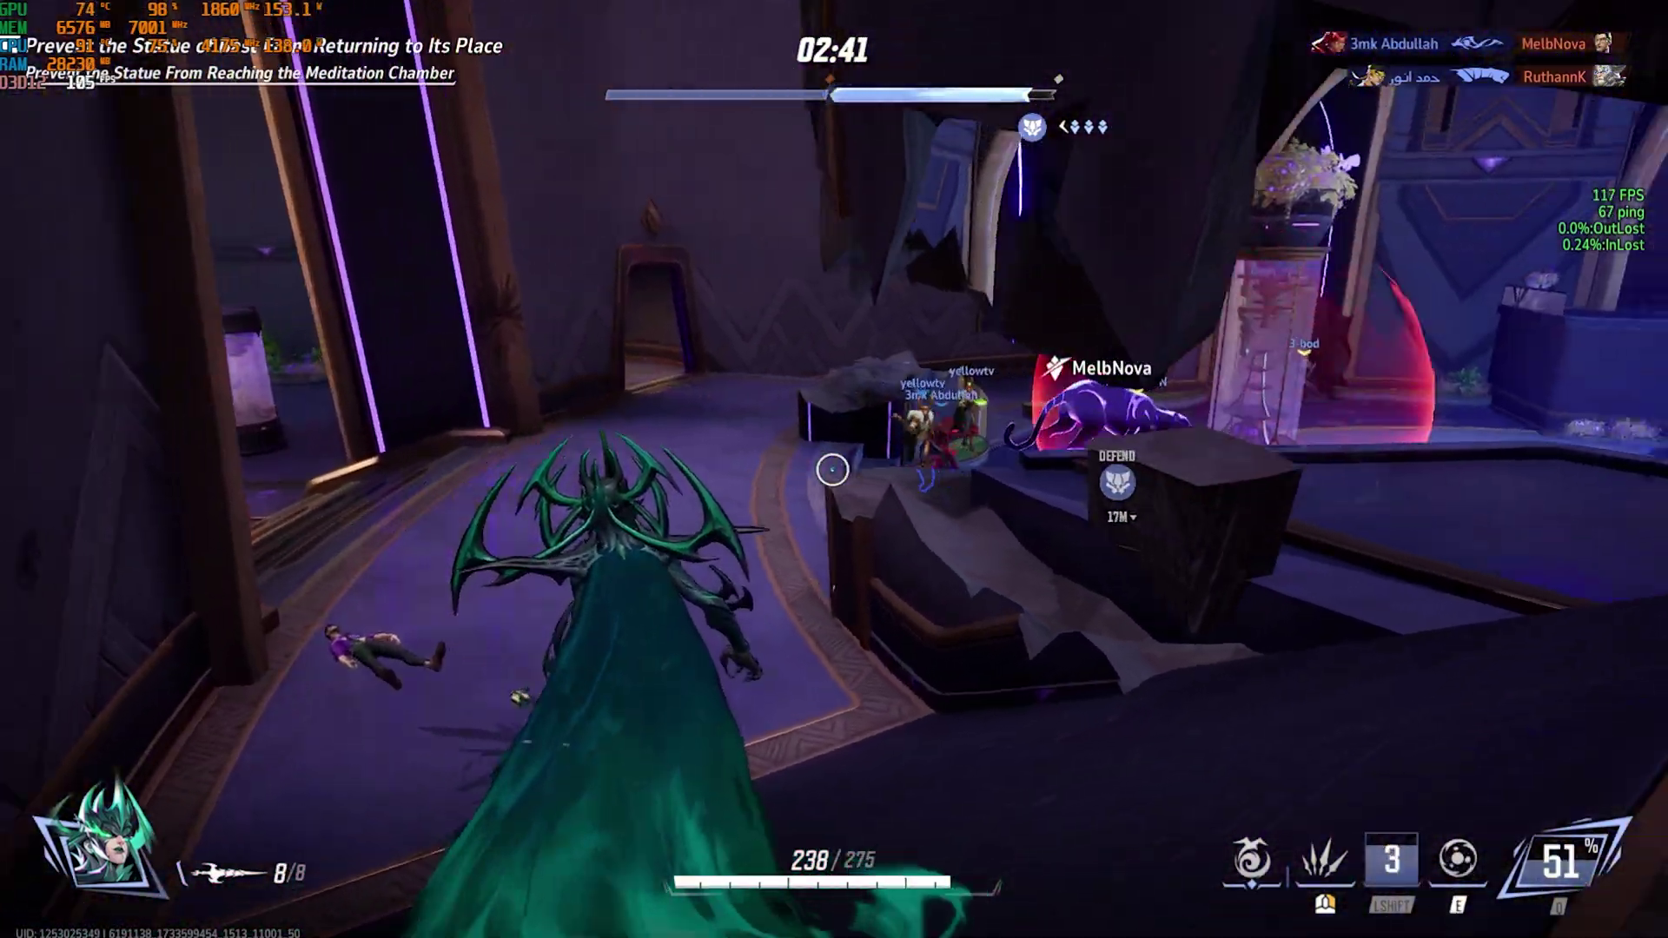